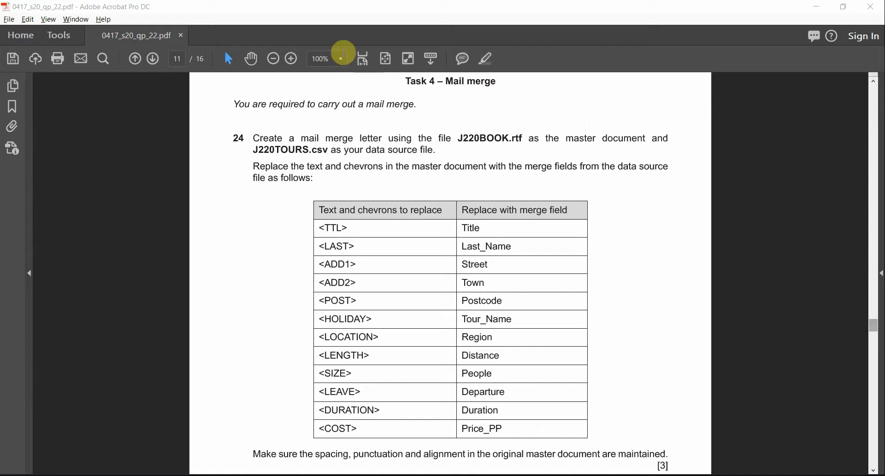
Step: Highlight "Mail merge" in the Task 4 heading and "a mail merge." in the sentence below it
drag(446, 81, 492, 86)
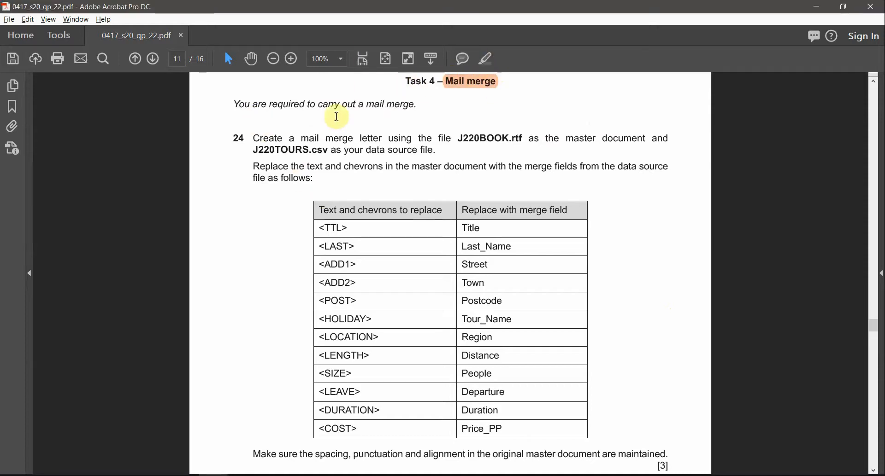
drag(417, 105, 359, 105)
click(486, 62)
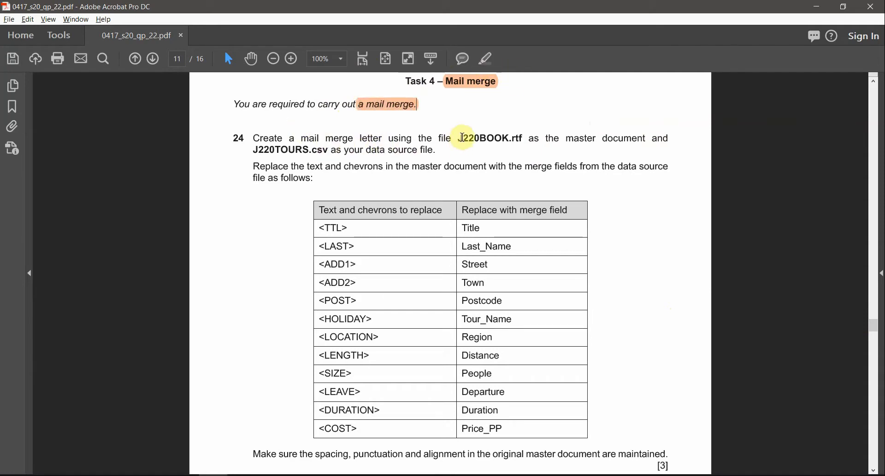
Step: Highlight the file names J220BOOK and J220TOURS in the question 24 instructions
drag(460, 138, 522, 139)
double_click(493, 140)
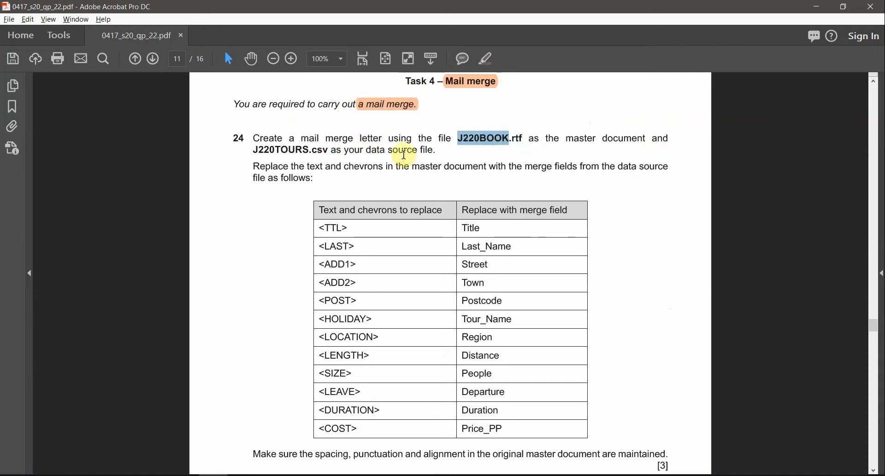
click(486, 61)
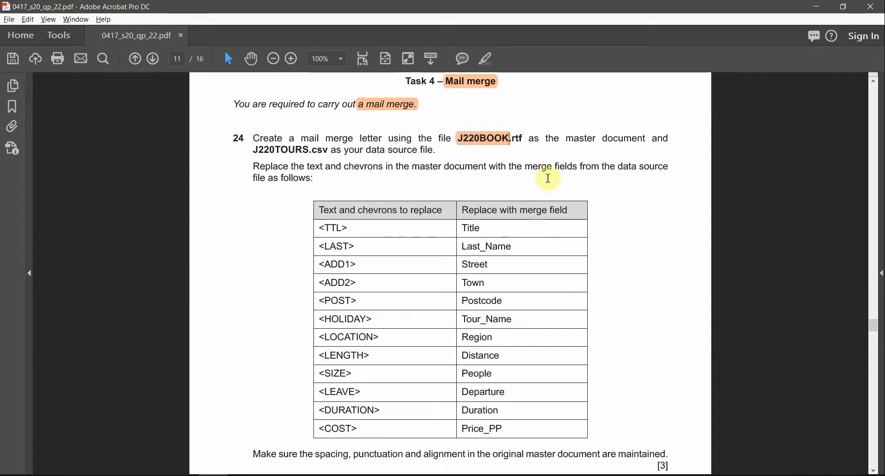
drag(568, 140, 626, 142)
click(627, 140)
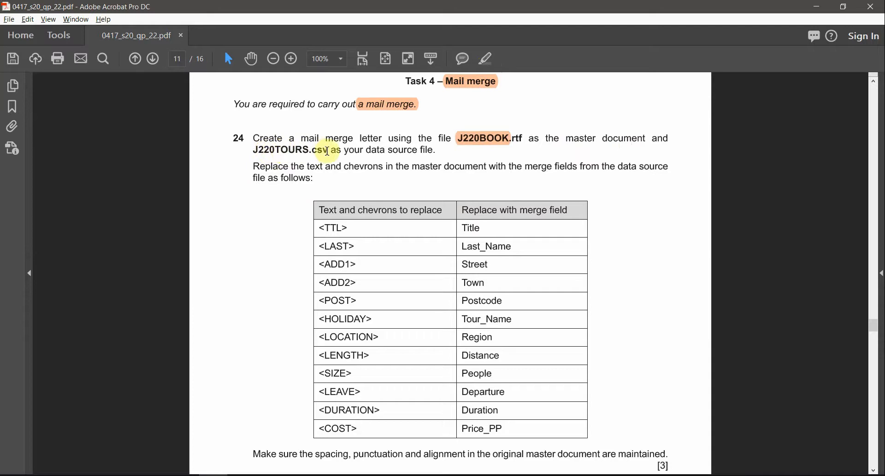
drag(368, 150, 435, 151)
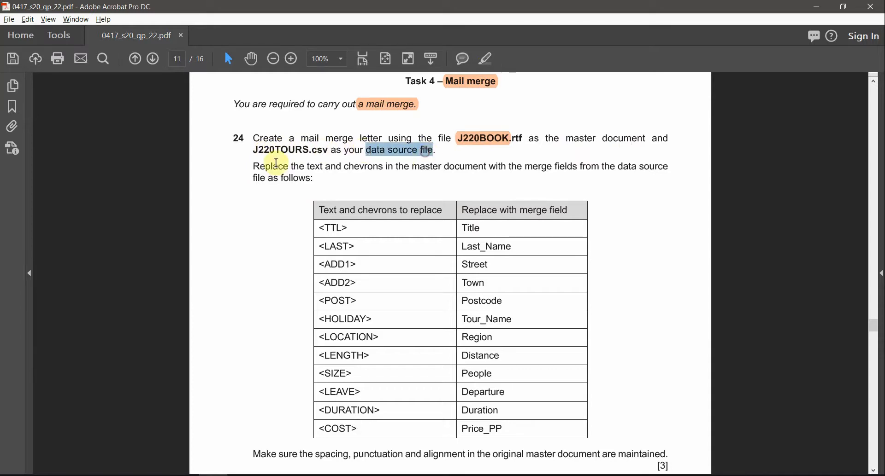
double_click(278, 149)
click(489, 63)
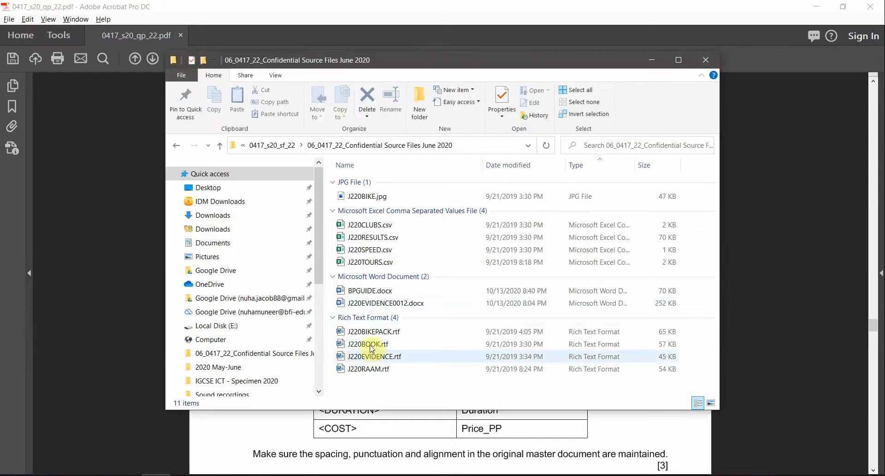
Step: Open J220BOOK.rtf in Word from the source files folder and close the Styles pane
click(368, 343)
double_click(368, 344)
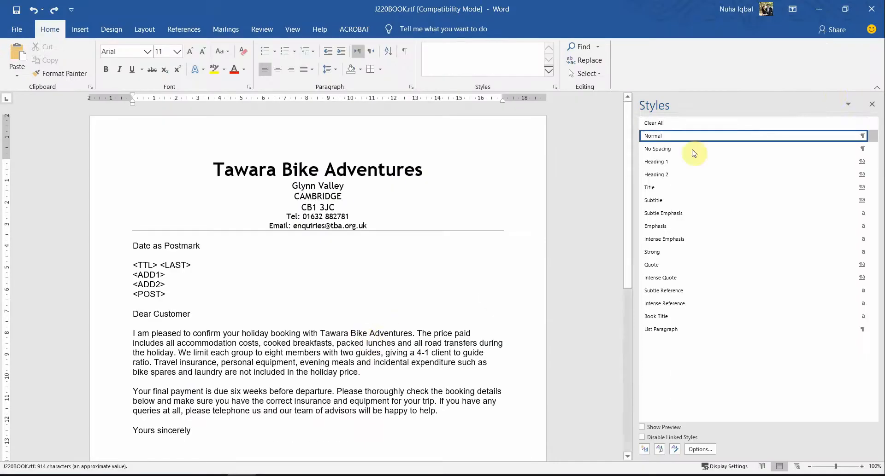
click(869, 107)
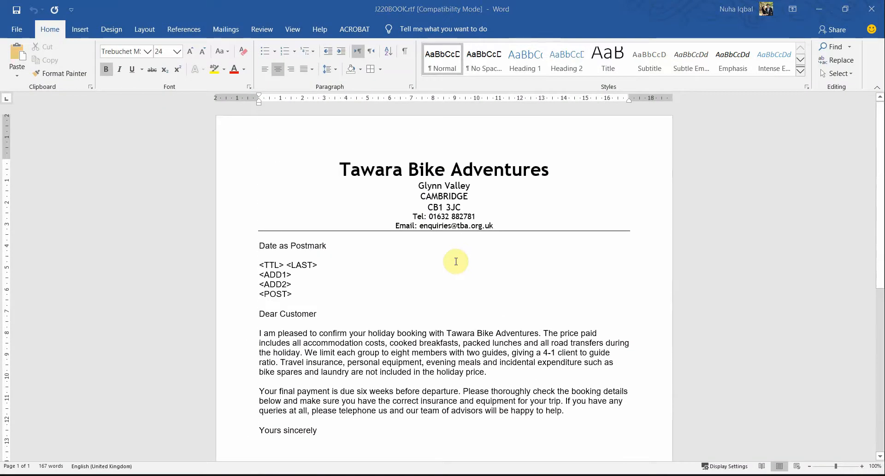
Step: Recheck the data source file name in question 24, and open J220TOURS.csv in a maximized Excel window
key(alt+Tab)
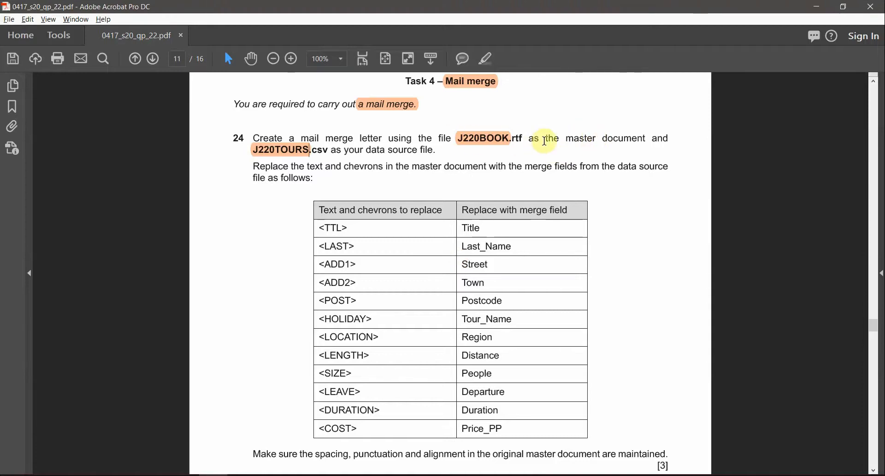
drag(342, 150, 269, 152)
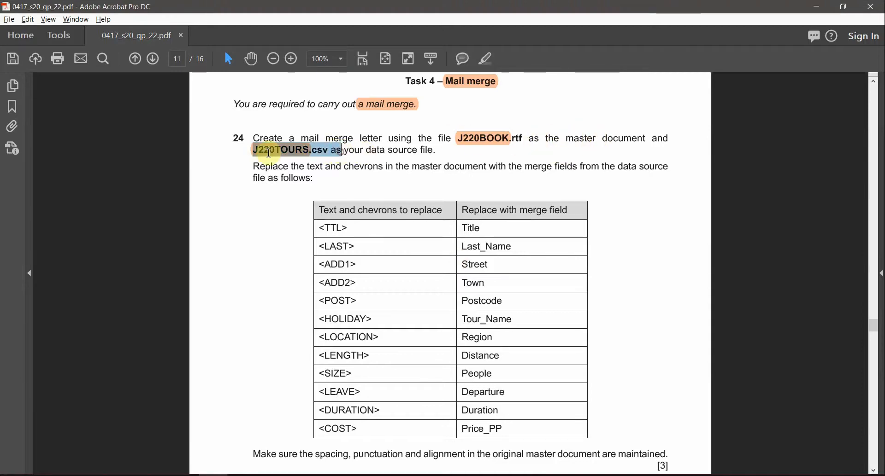
key(alt+Tab)
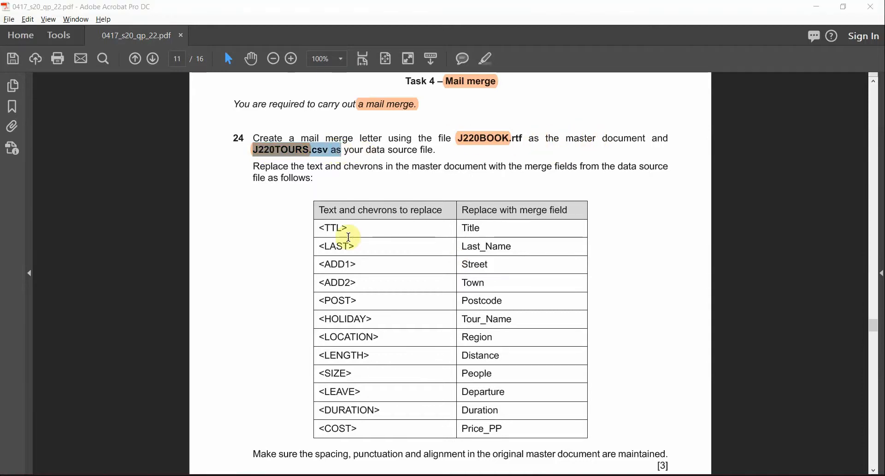
click(368, 263)
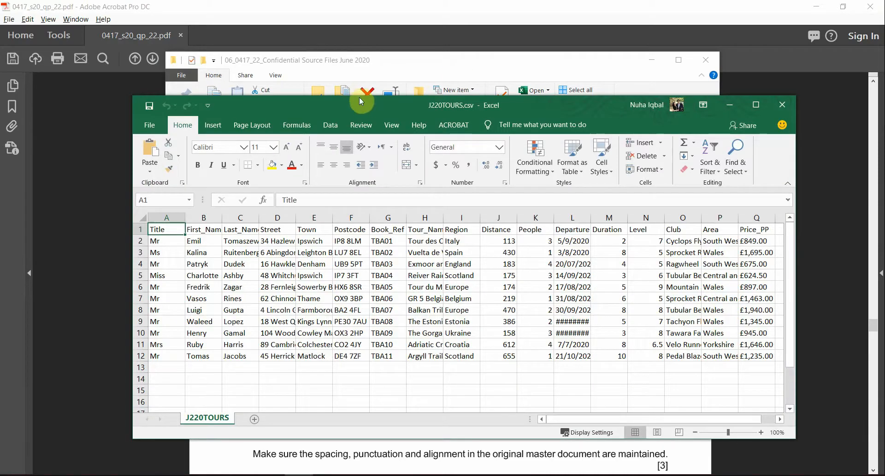
double_click(363, 105)
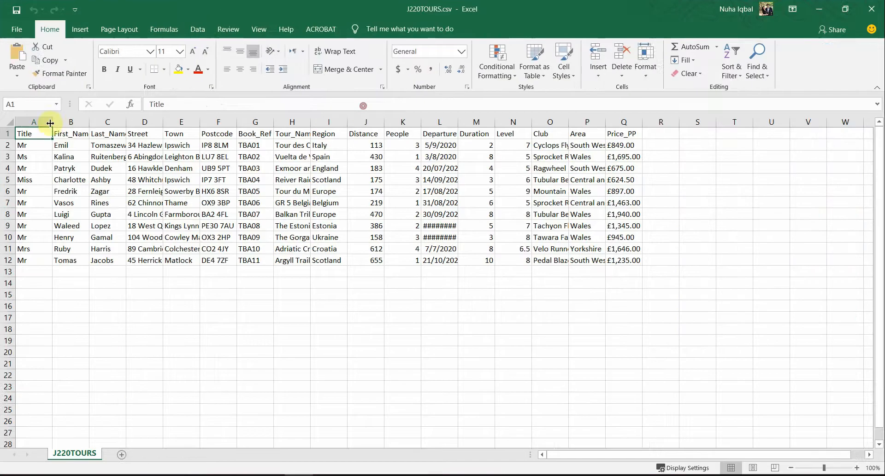
Step: Auto-fit the width of all columns in the J220TOURS sheet
click(11, 121)
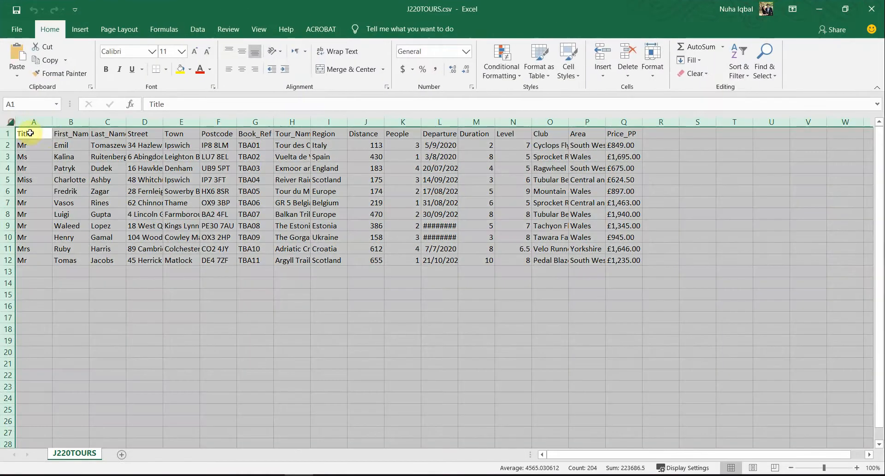
double_click(125, 122)
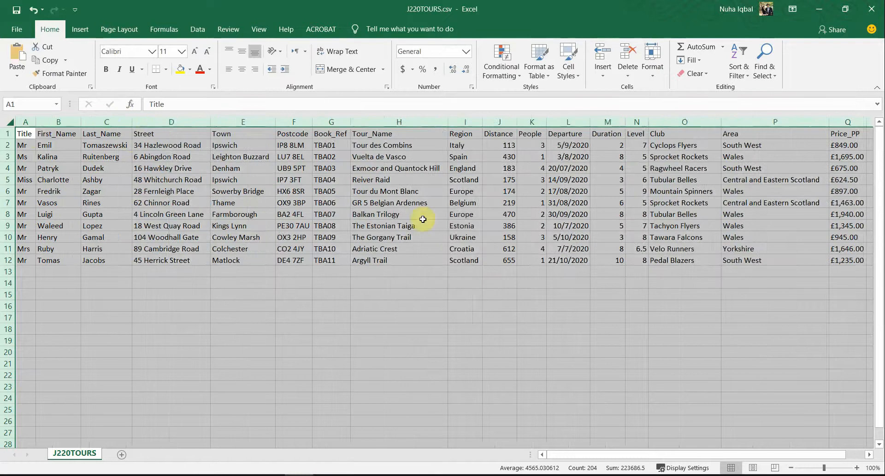
click(423, 216)
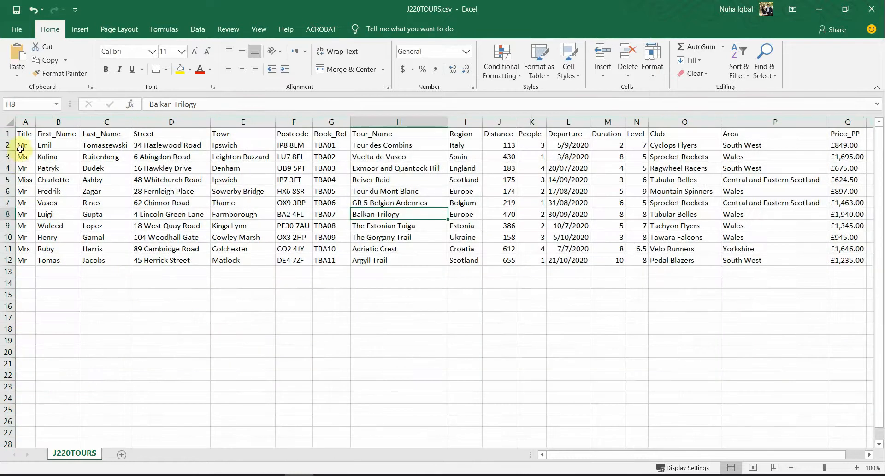
Step: Examine the records and column headings of J220TOURS.csv from Title to Price_PP, and close the file without saving
drag(22, 146, 33, 258)
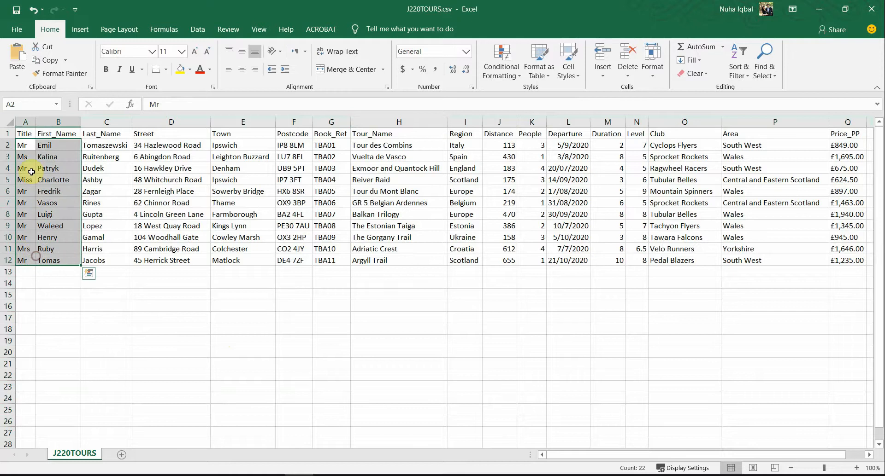
click(24, 133)
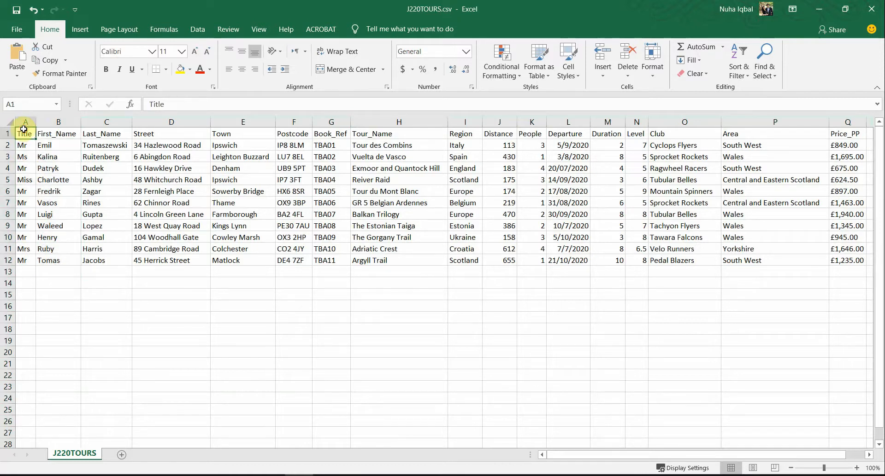
click(49, 135)
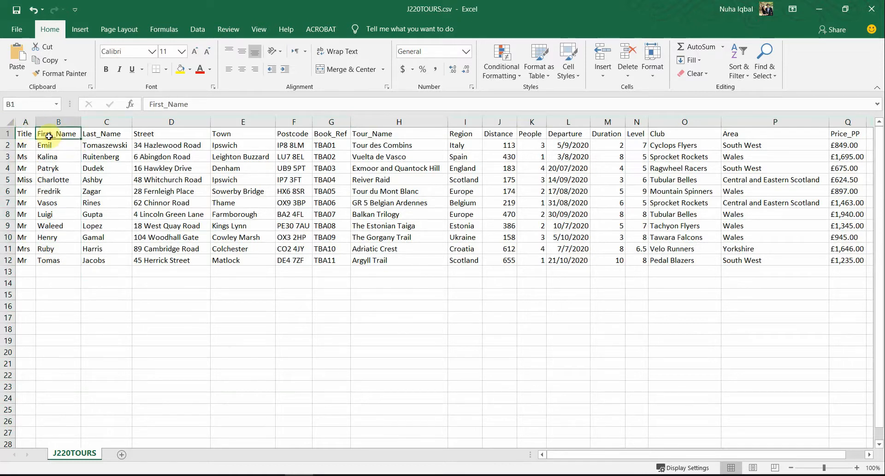
click(95, 134)
click(145, 133)
click(224, 134)
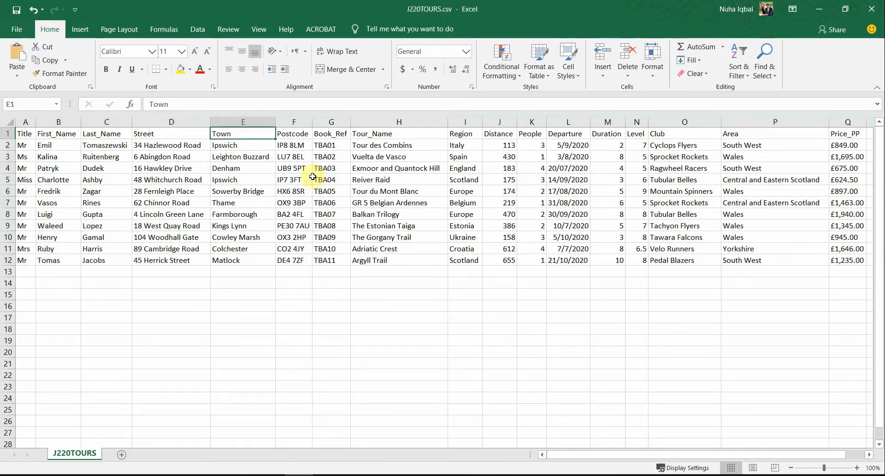
drag(738, 455, 758, 454)
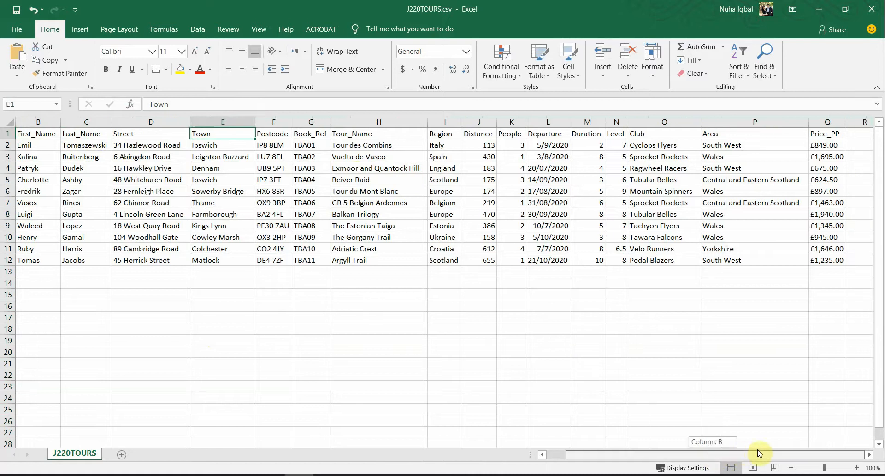
click(871, 8)
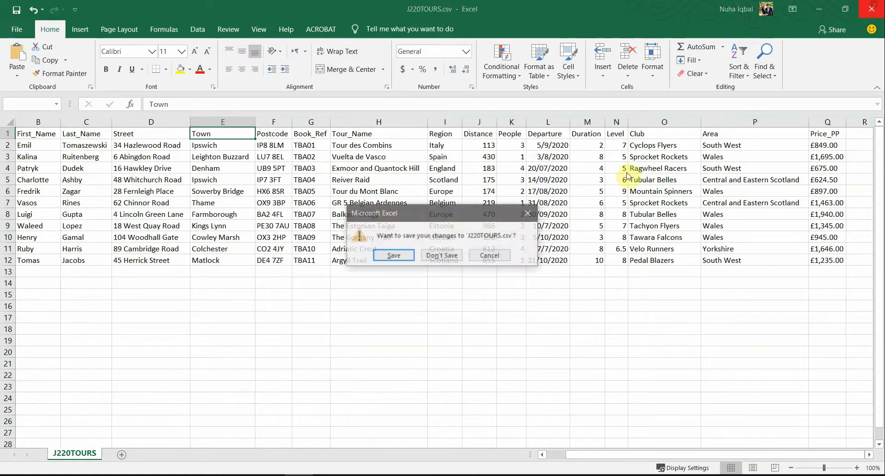
click(441, 257)
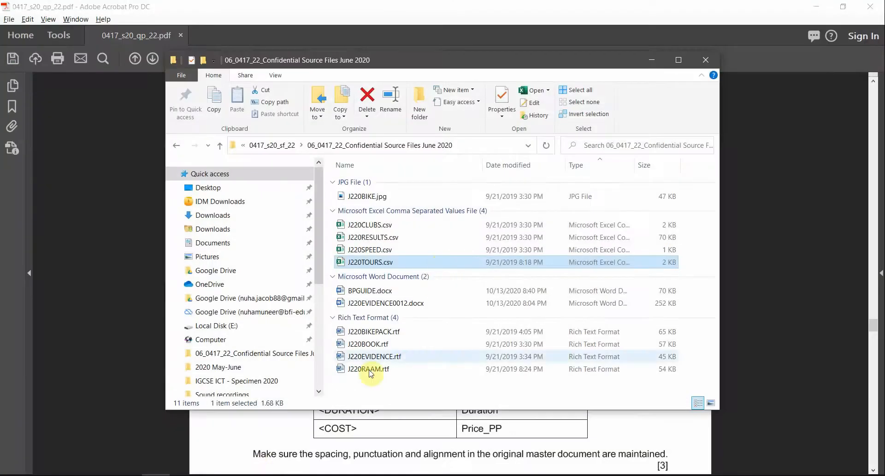
Step: Switch to J220BOOK.rtf in Word and start selecting mail merge recipients from an existing list
click(302, 438)
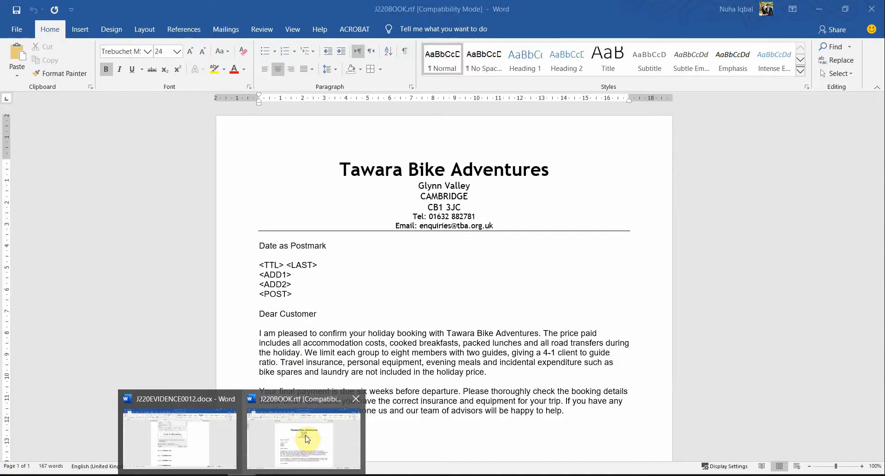
click(226, 35)
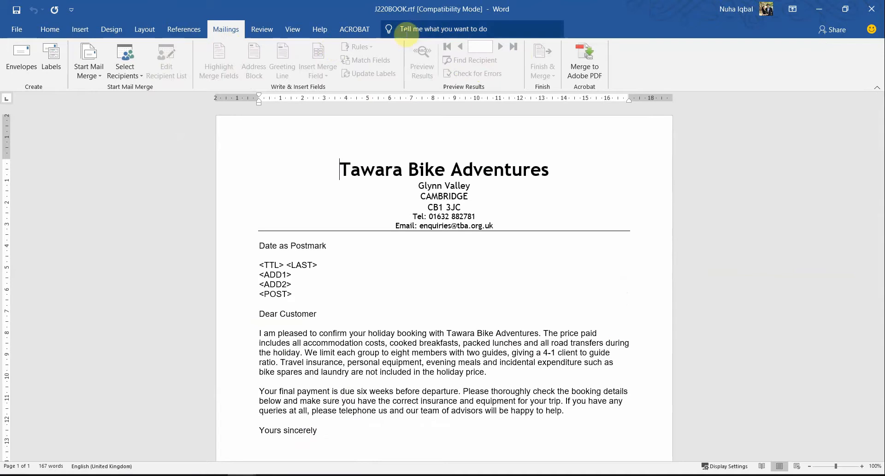
click(157, 475)
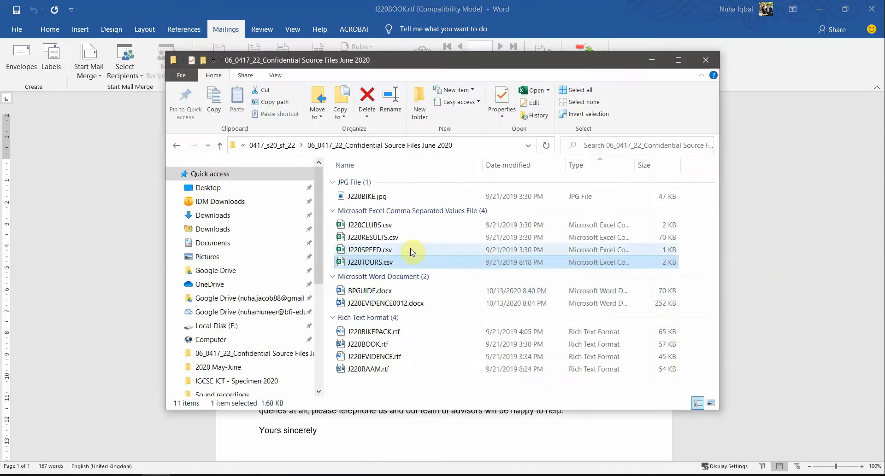
click(336, 3)
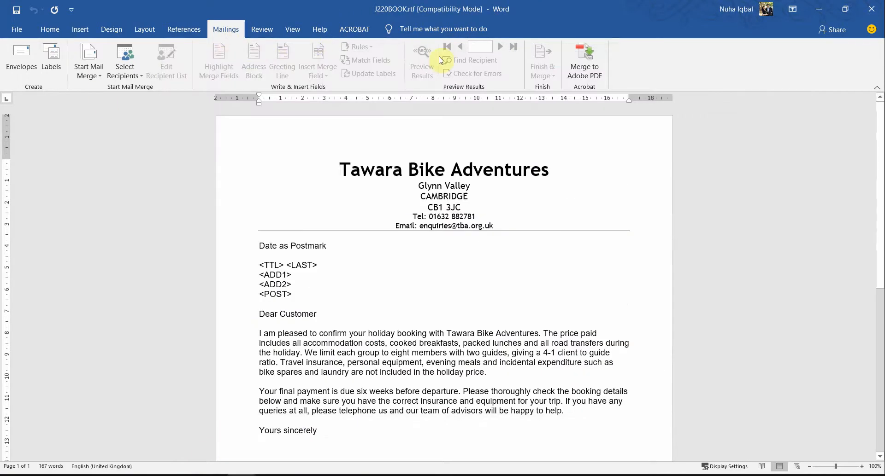
click(131, 77)
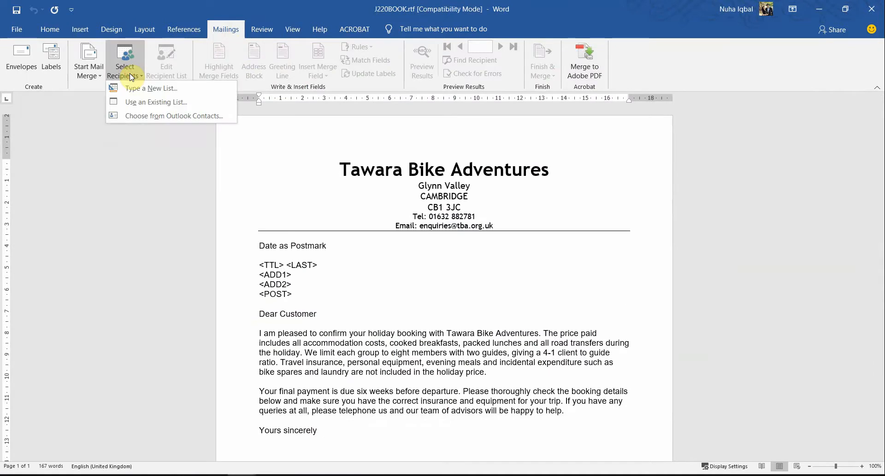
click(146, 107)
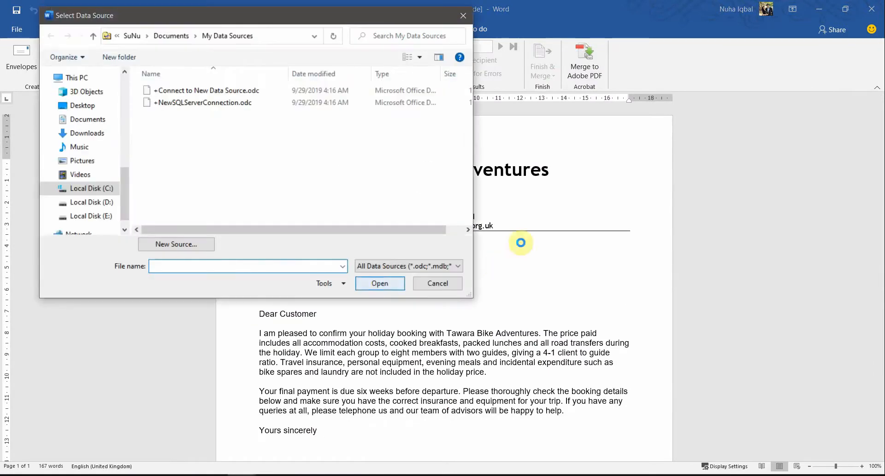
drag(288, 22, 441, 135)
Step: Copy the path of the 06_0417_22_Confidential Source Files June 2020 folder from File Explorer and open that folder in the data source selection
click(183, 475)
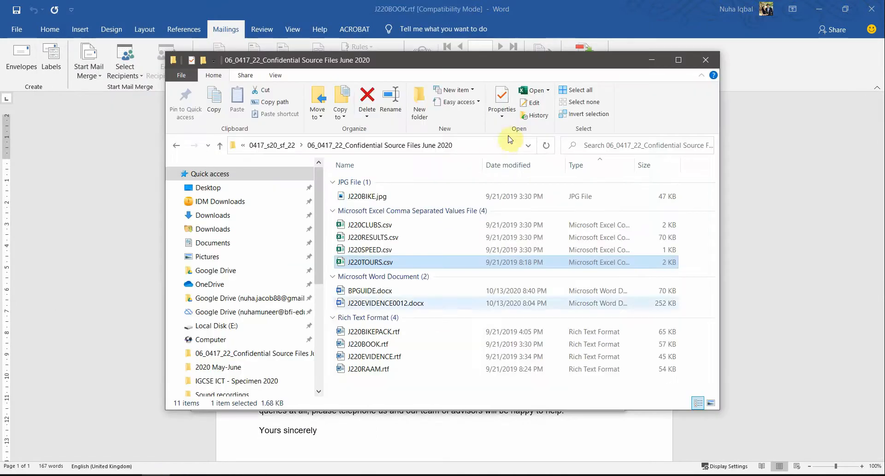
click(489, 145)
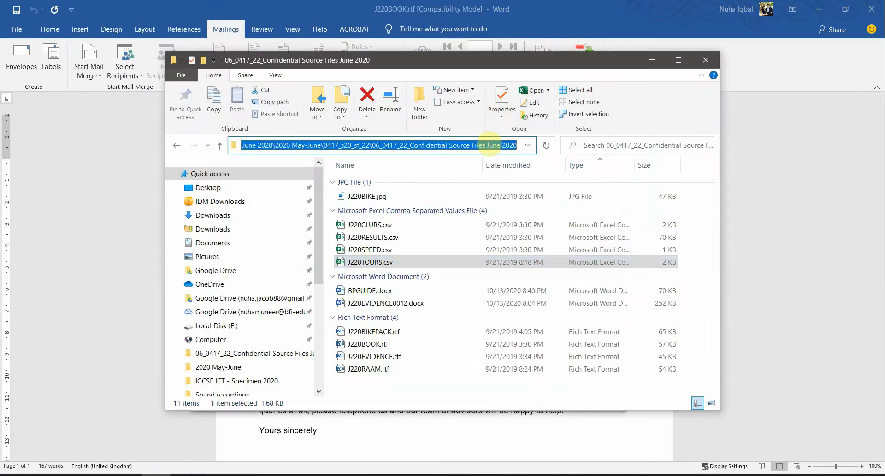
click(651, 60)
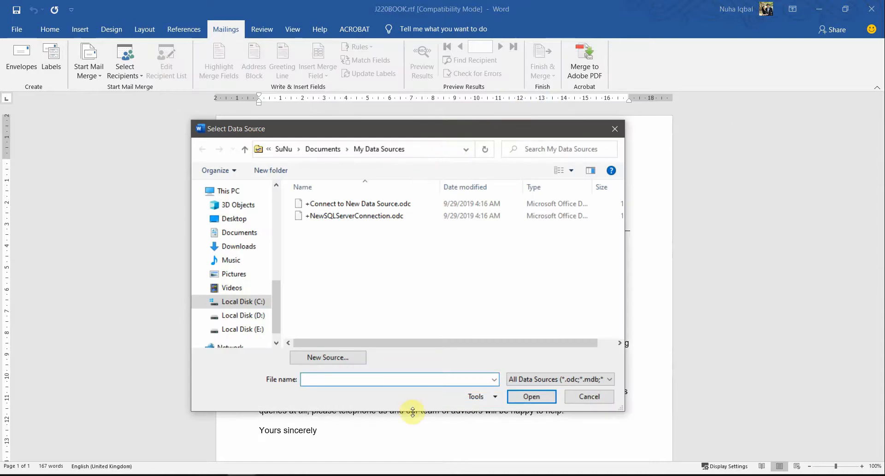
key(ctrl+v)
key(Return)
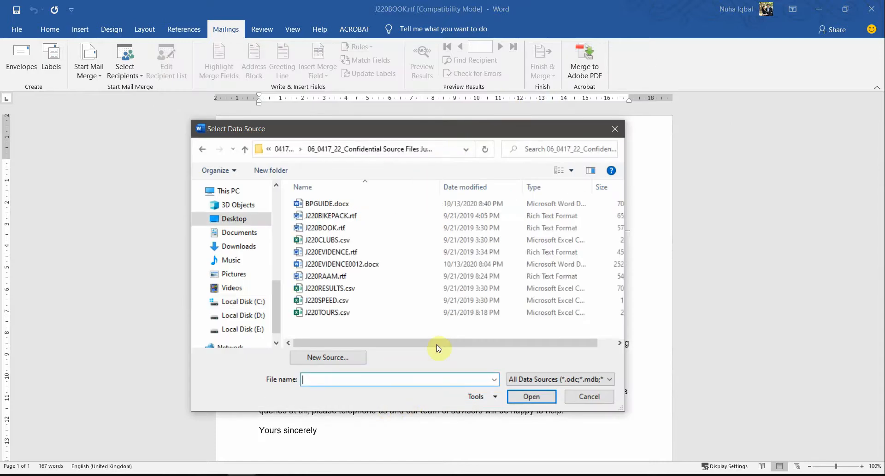
Step: Attach J220TOURS.csv as the letter's mail merge data source, using Windows (Default) text encoding
click(325, 313)
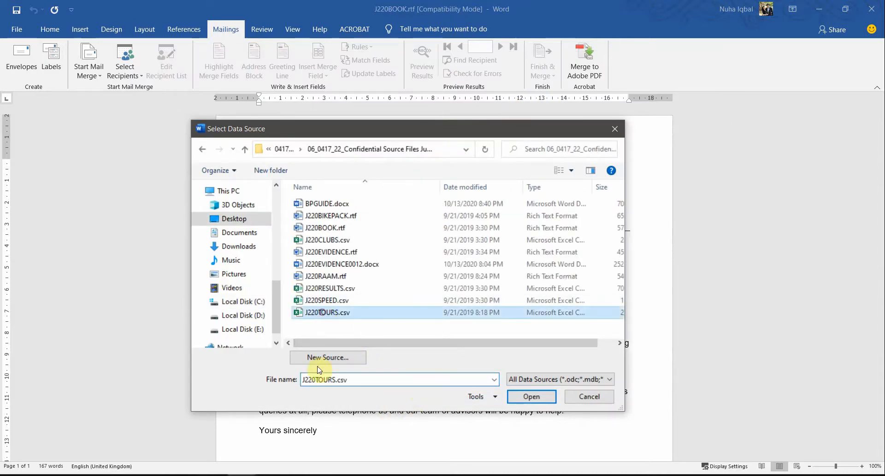
click(536, 401)
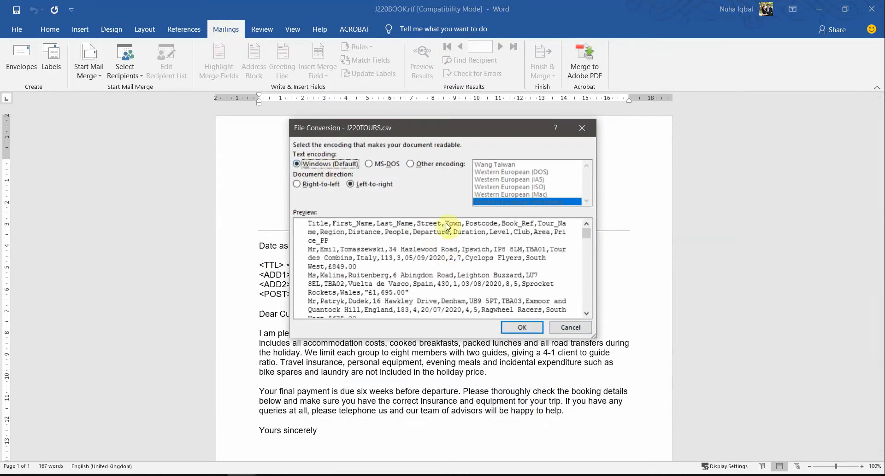
click(523, 327)
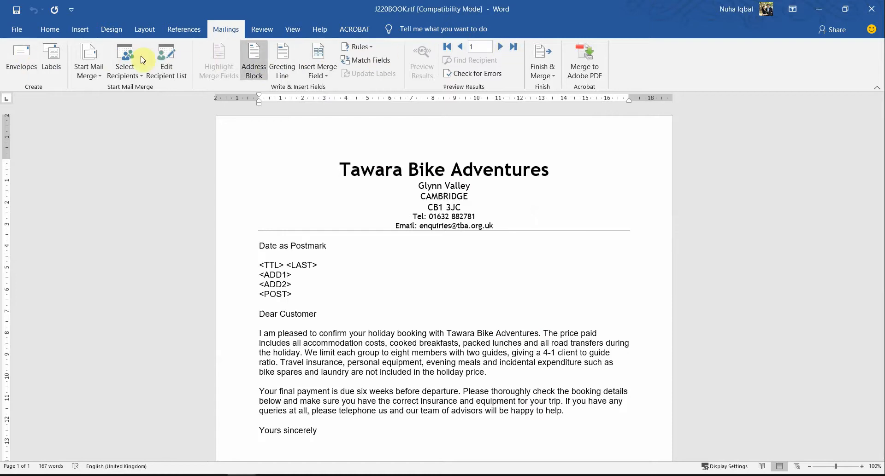
Step: Go to the last recipient record and look over the chevron placeholders in the letter
click(513, 48)
click(460, 51)
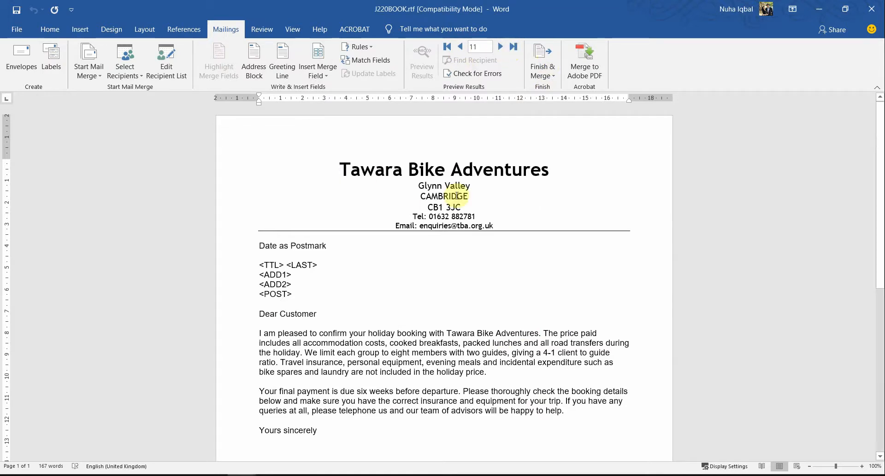
scroll(461, 290, down, 6)
scroll(460, 310, up, 3)
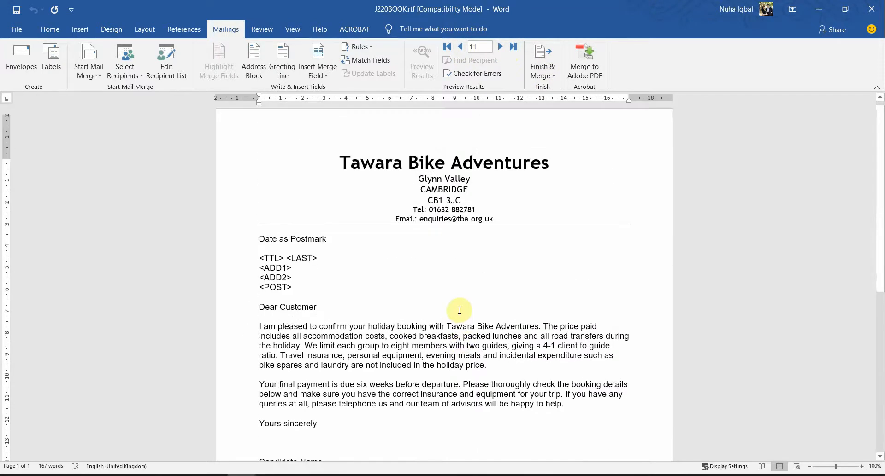
drag(253, 178, 317, 183)
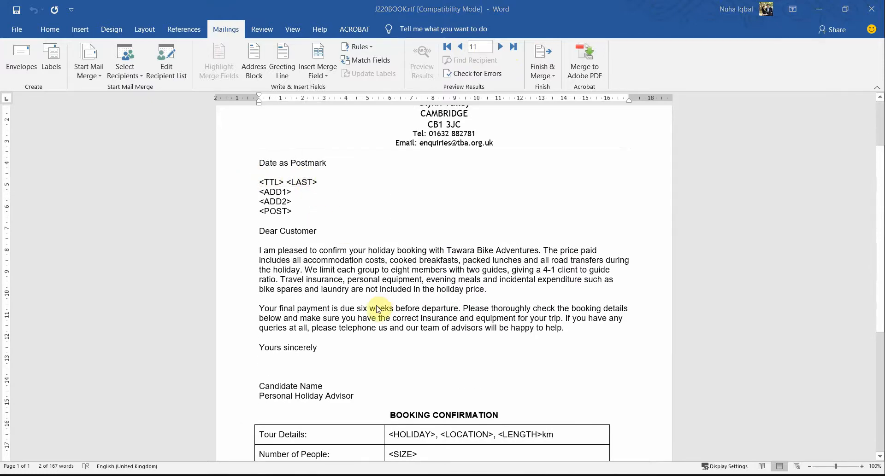
Step: Read question 24's replacement instructions in the PDF, and compare its table of placeholders and merge fields with the letter
key(alt+Tab)
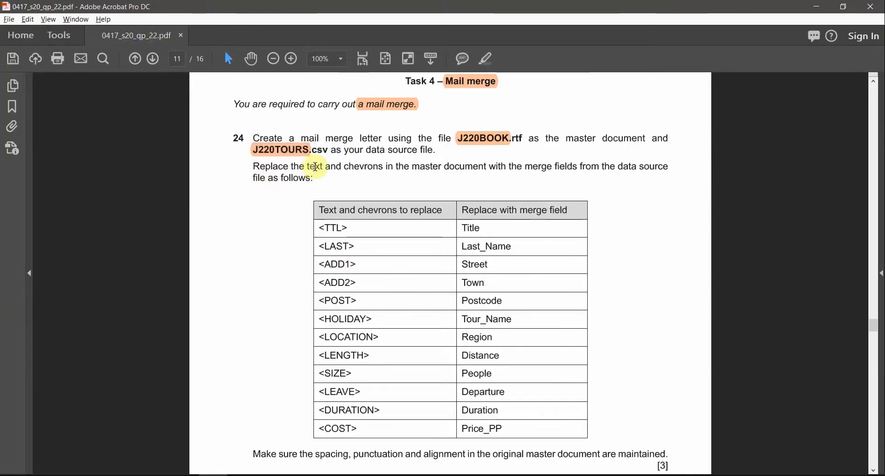
drag(343, 167, 668, 167)
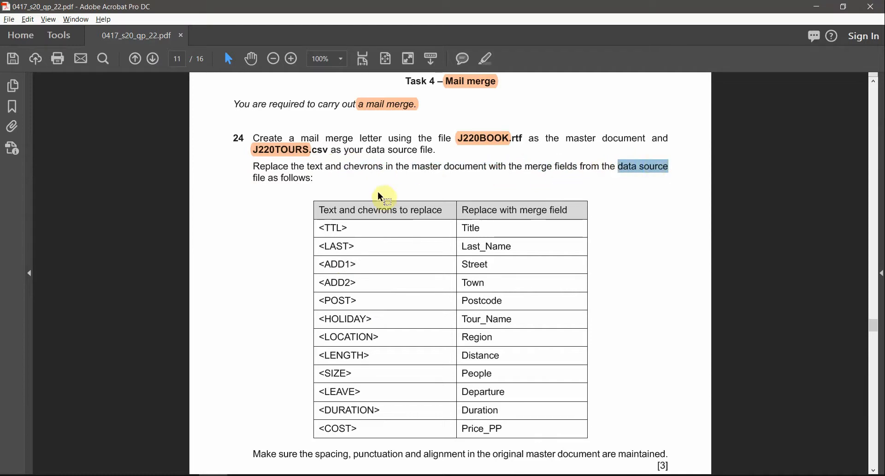
drag(253, 179, 310, 179)
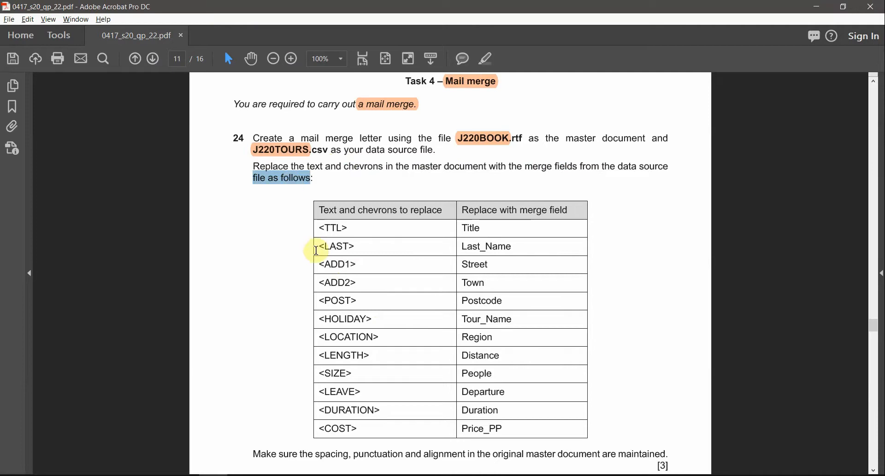
click(361, 221)
drag(355, 286, 352, 411)
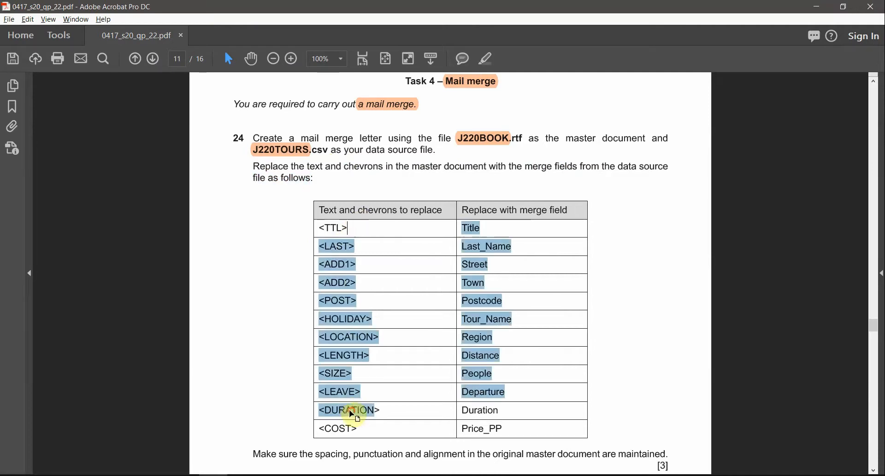
key(alt+Tab)
drag(275, 191, 280, 210)
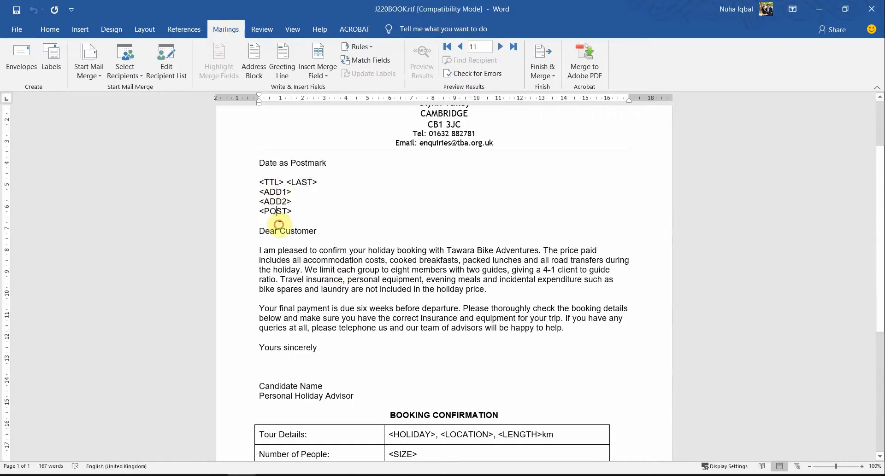
key(alt+Tab)
click(481, 237)
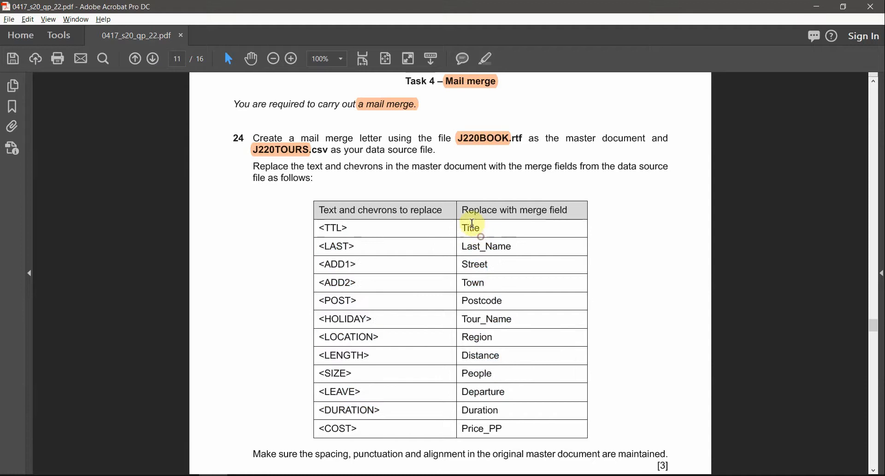
drag(470, 228, 504, 383)
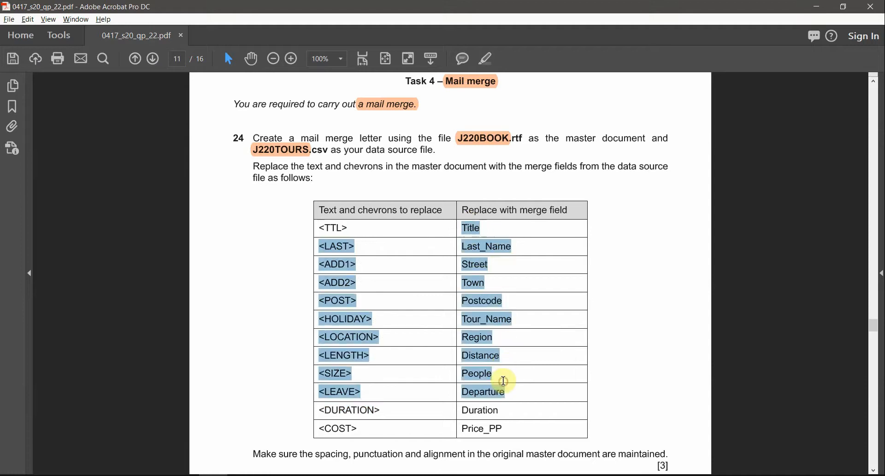
key(alt+Tab)
Step: Check the merge field for <TTL> in the question table, and replace <TTL> in the letter with the Title merge field
key(alt+Tab)
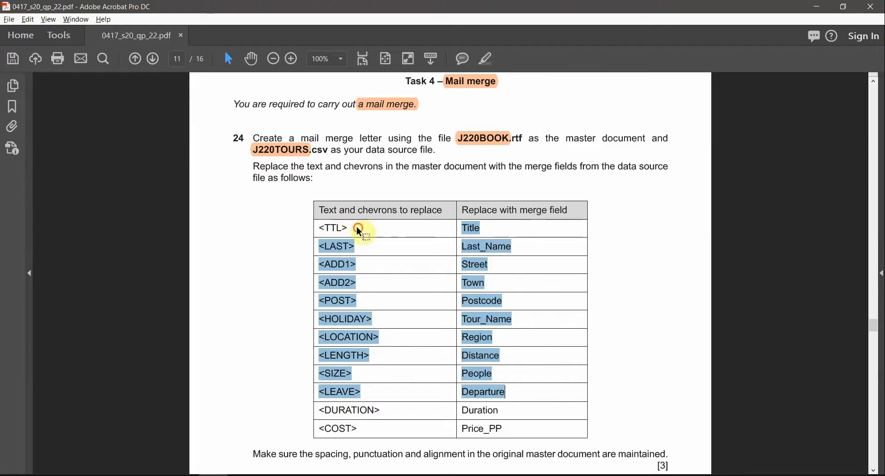
click(329, 242)
key(alt+Tab)
click(258, 183)
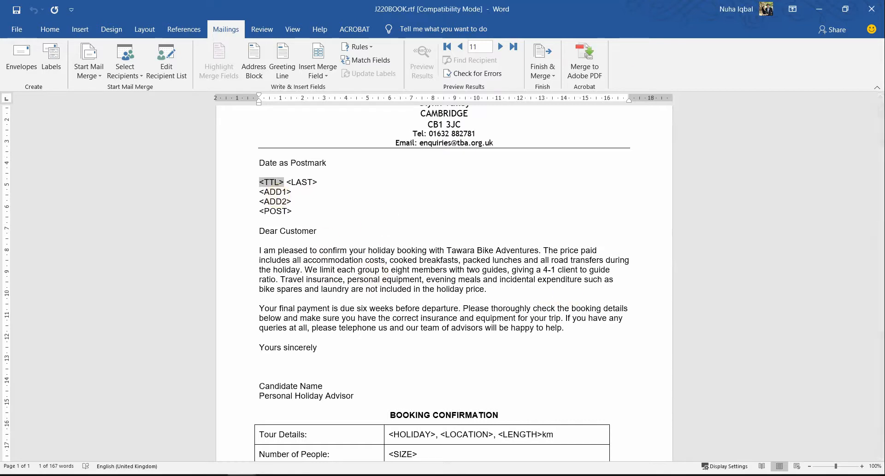
click(213, 475)
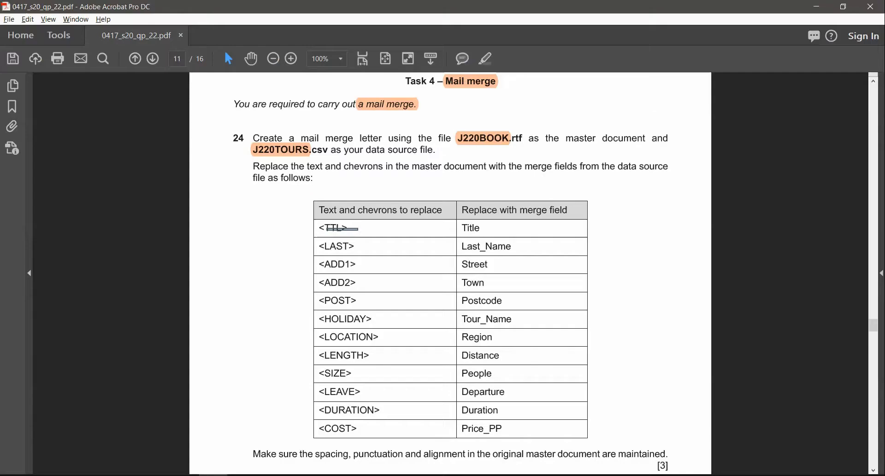
double_click(466, 227)
key(alt+Tab)
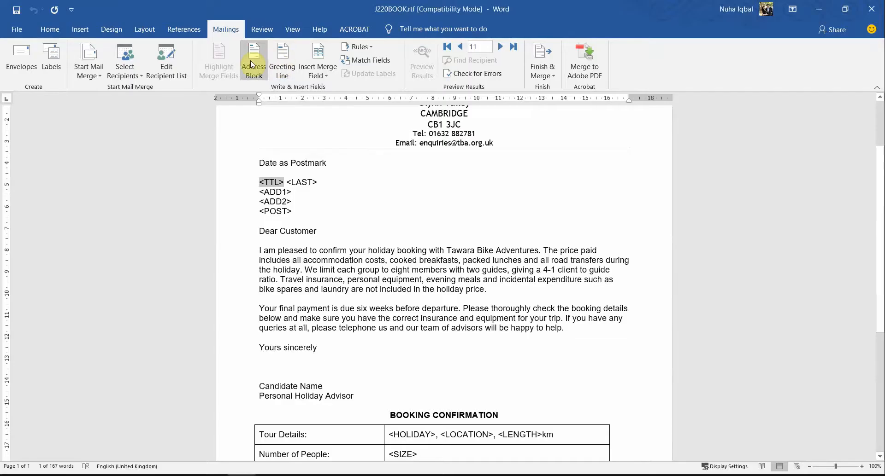
click(319, 81)
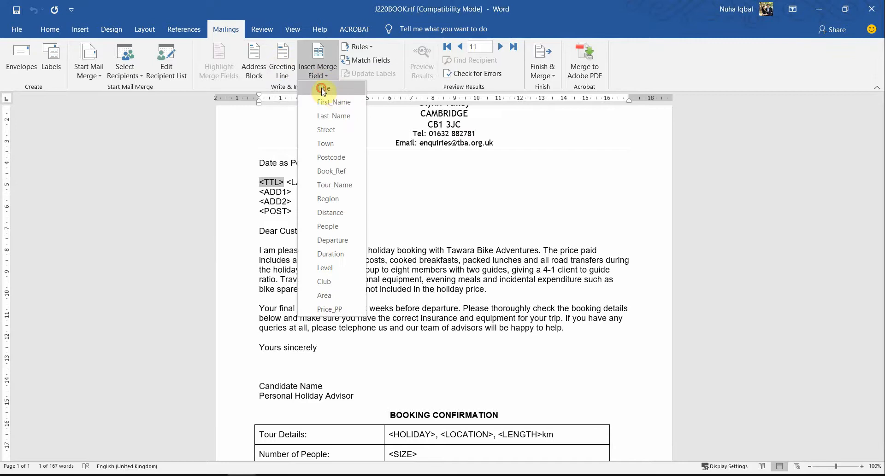
click(323, 91)
Step: Check the <LAST> row in the question table, and replace <LAST> in the letter with the Last_Name merge field
key(alt+Tab)
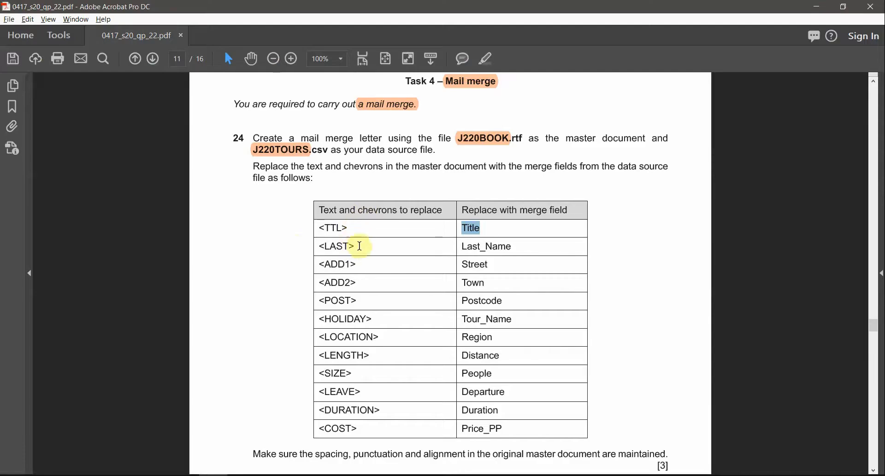
drag(304, 247, 358, 246)
key(alt+Tab)
click(332, 182)
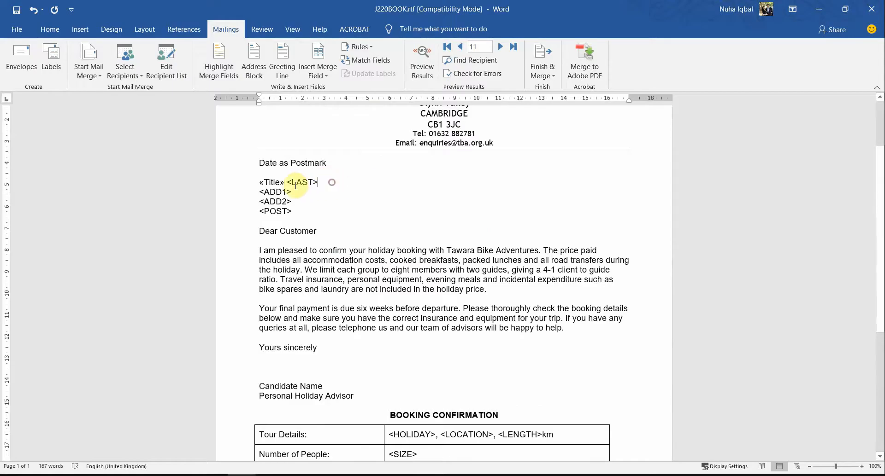
drag(317, 183, 287, 183)
click(318, 73)
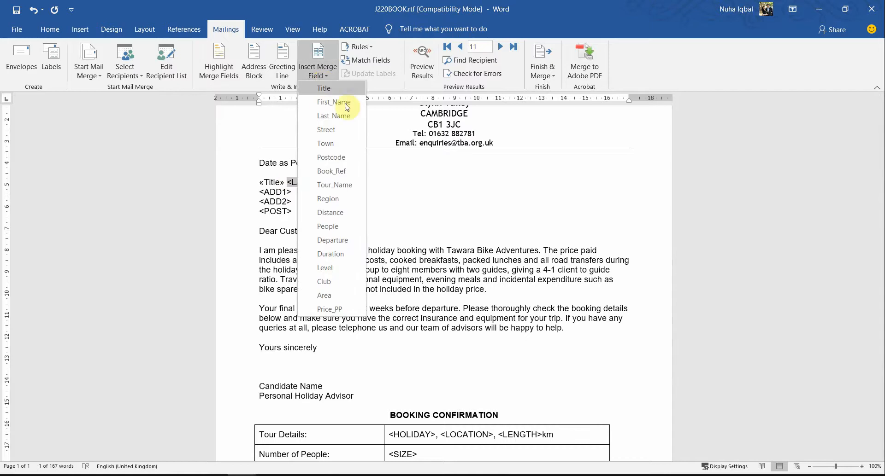
click(333, 115)
Step: Check the <ADD1> row in the question table, and replace <ADD1> in the letter with the Street merge field
key(alt+Tab)
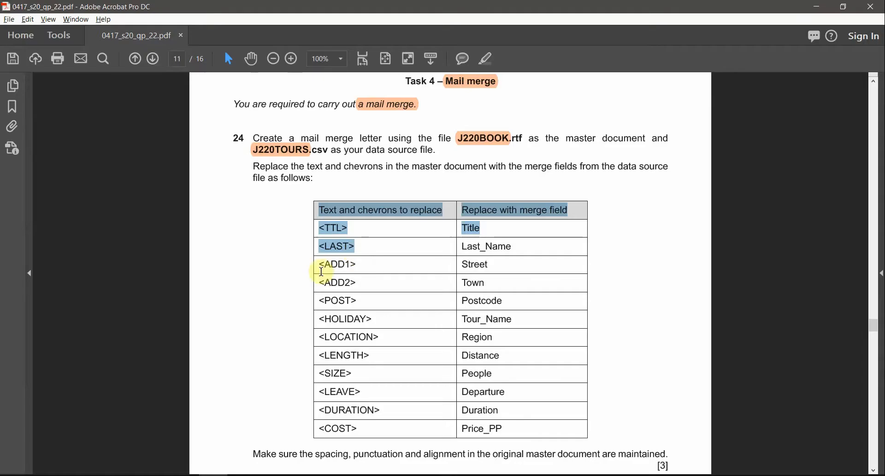
drag(319, 265, 356, 265)
key(alt+Tab)
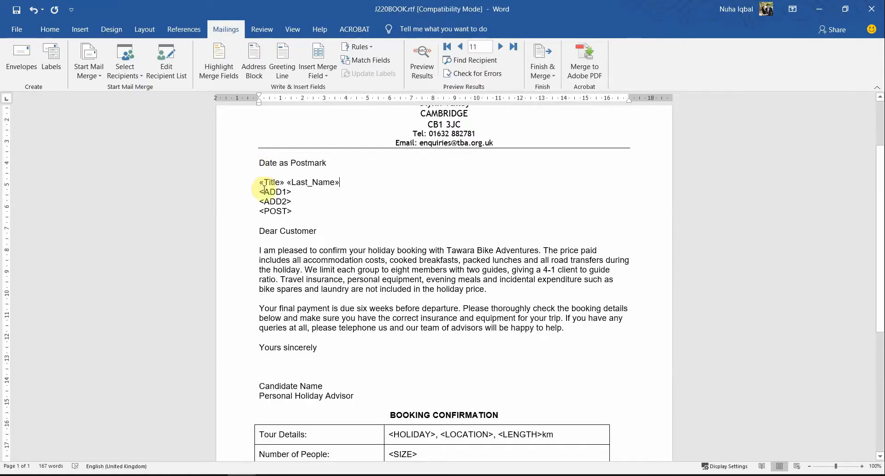
drag(259, 193, 298, 193)
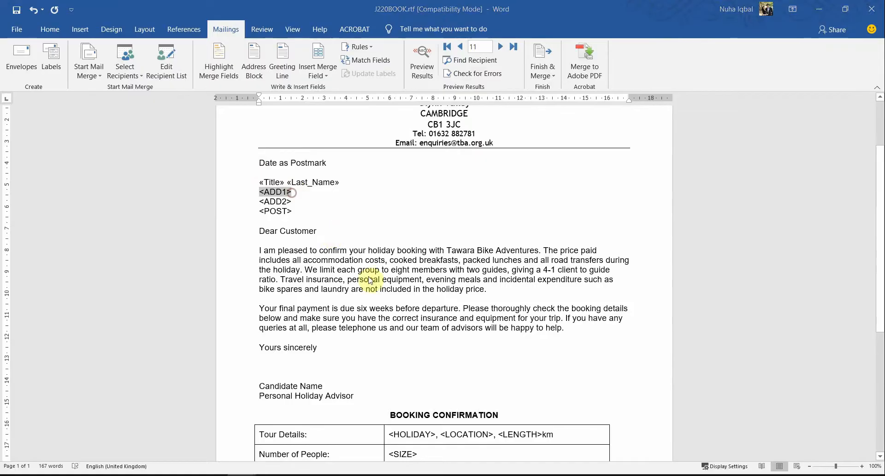
key(alt+Tab)
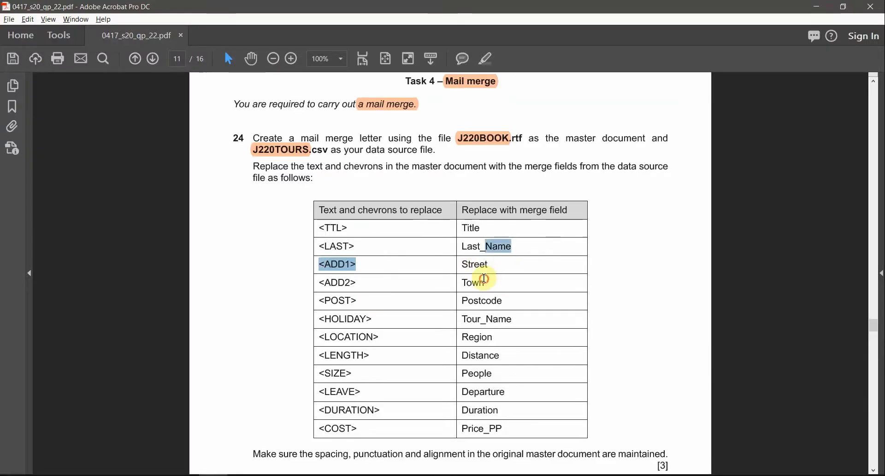
drag(484, 279, 456, 281)
key(alt+Tab)
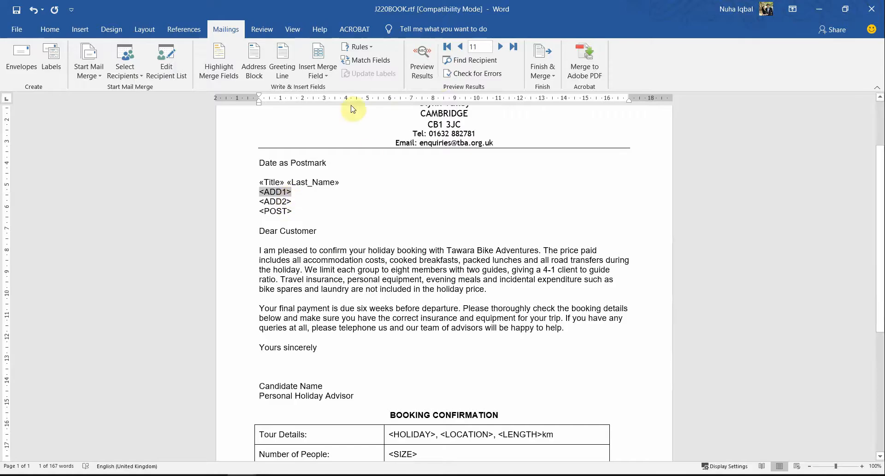
click(322, 73)
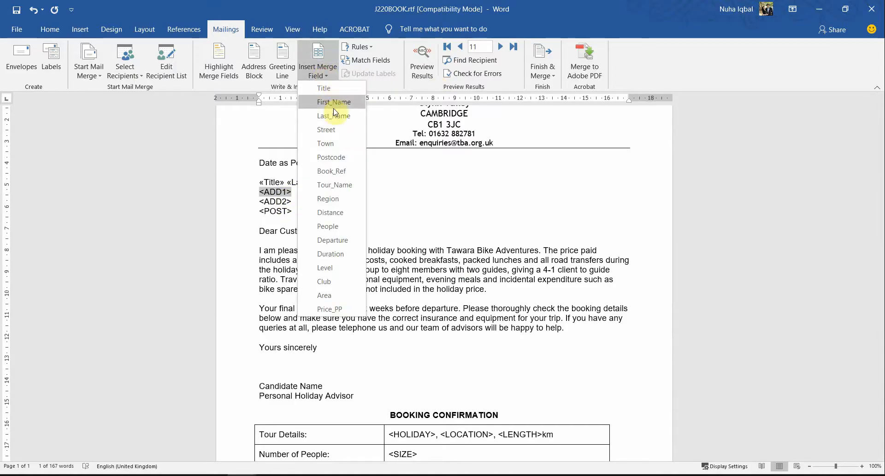
click(327, 130)
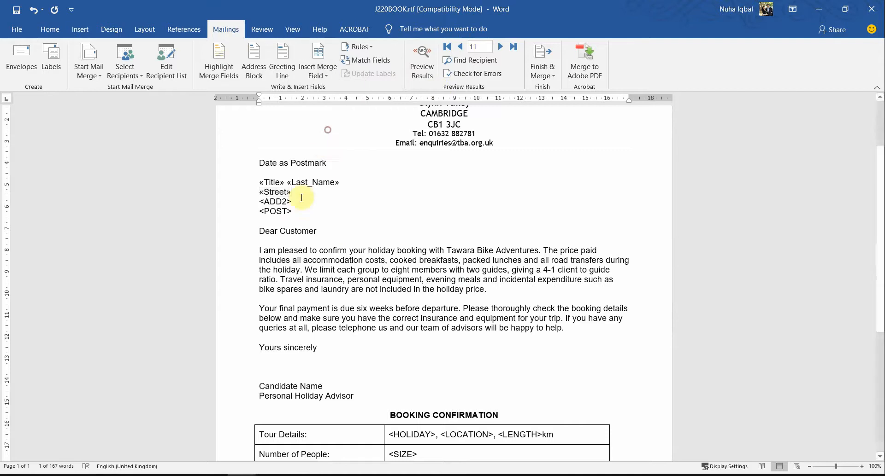
Step: Replace <ADD2> in the letter with the Town merge field, and put <POST> back on its own line
double_click(264, 203)
click(324, 74)
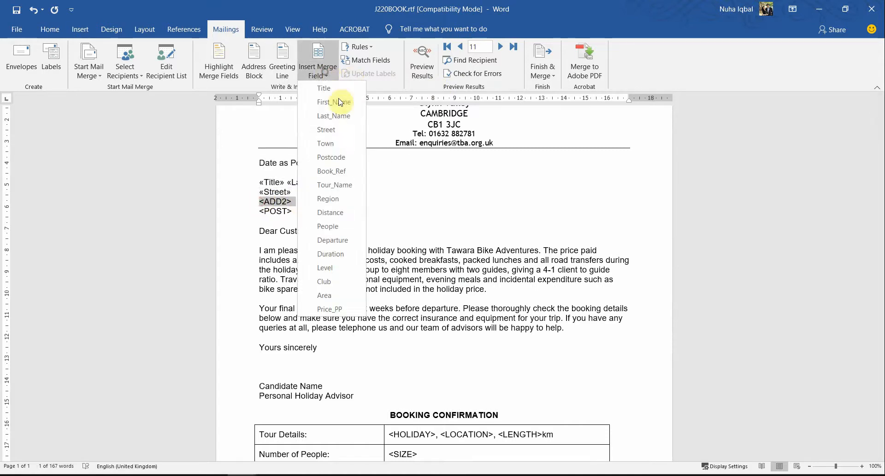
click(335, 144)
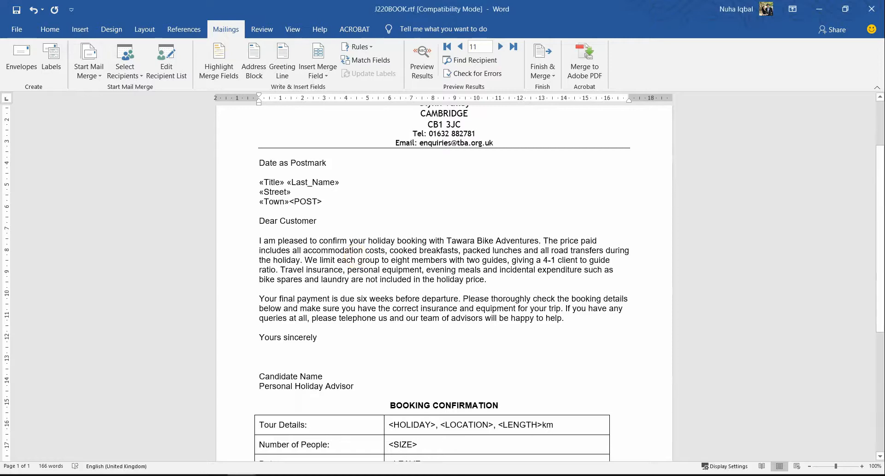
key(Return)
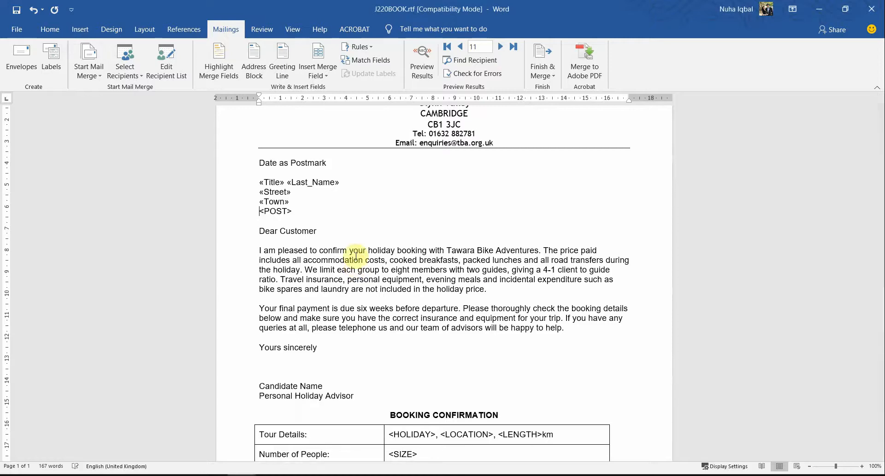
Step: Check the <POST> row in the question table, and replace <POST> in the letter with the Postcode merge field
key(alt+Tab)
key(alt+Tab)
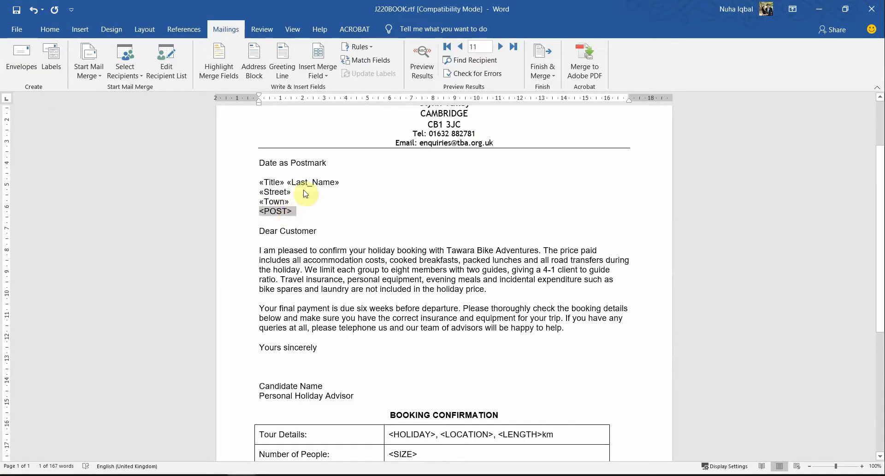
click(324, 75)
click(358, 162)
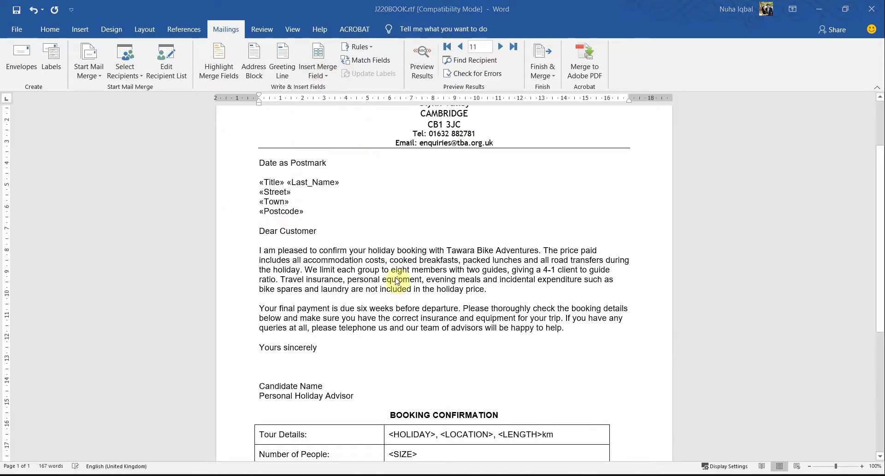
Step: Examine the <HOLIDAY> row in the question table and locate the placeholder in the letter's Booking Confirmation table
key(alt+Tab)
scroll(396, 325, down, 1)
scroll(396, 329, down, 1)
drag(325, 290, 368, 289)
drag(474, 293, 498, 316)
key(alt+Tab)
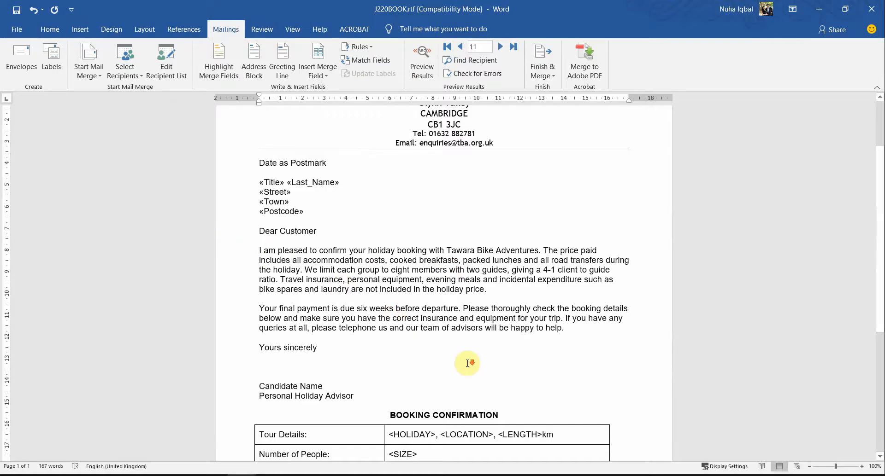
scroll(468, 360, down, 5)
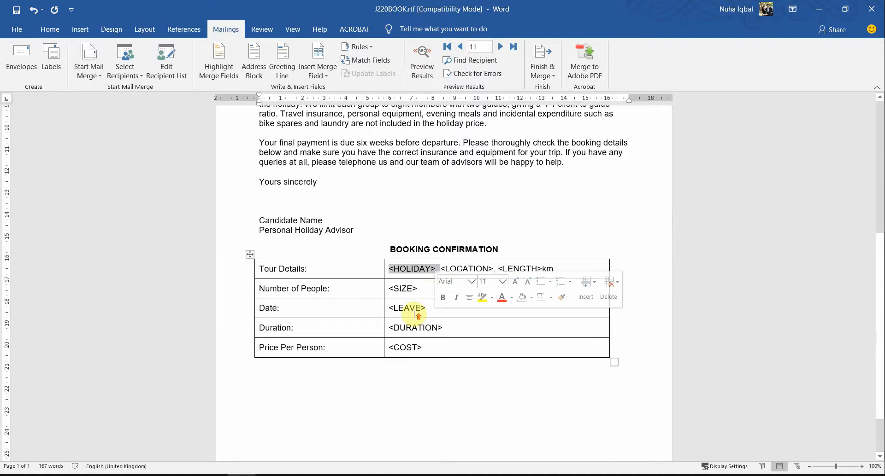
scroll(470, 312, up, 4)
drag(258, 201, 397, 341)
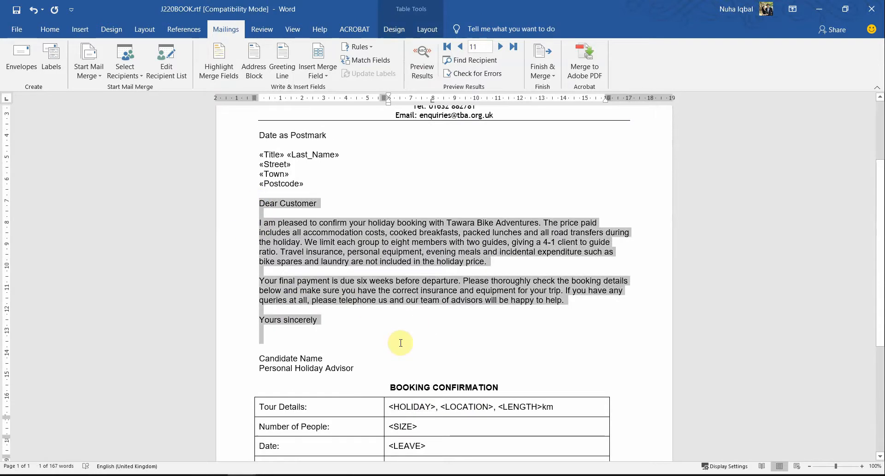
scroll(396, 327, down, 3)
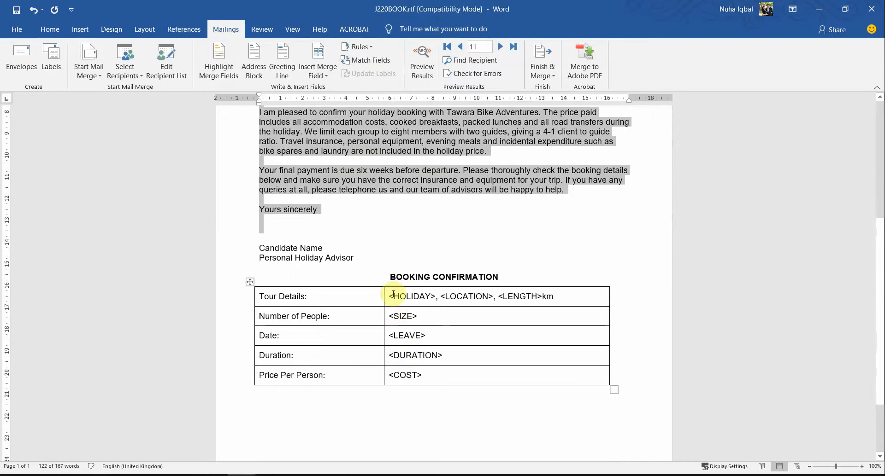
Step: Replace <HOLIDAY> in the Tour Details row with the Tour_Name merge field, keeping the comma after it
drag(395, 294, 436, 297)
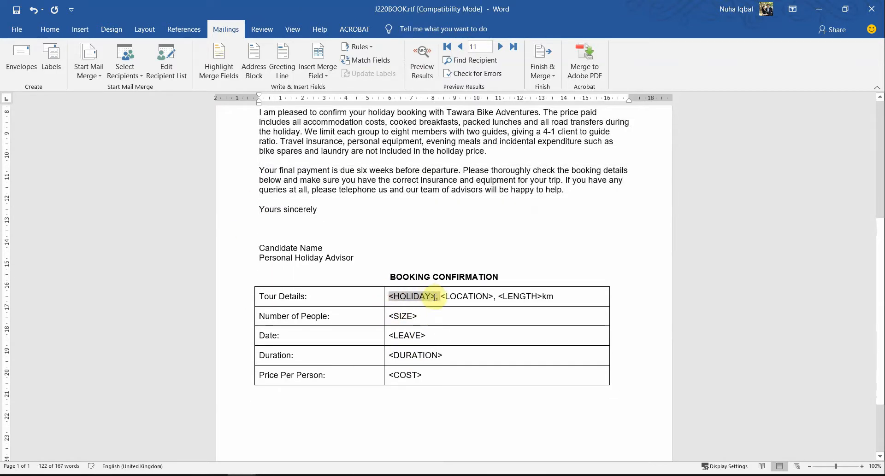
key(alt+Tab)
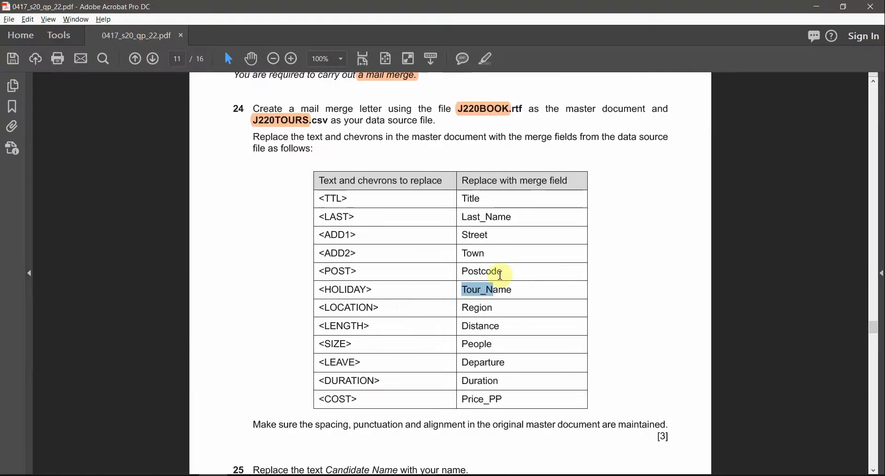
key(alt+Tab)
click(318, 71)
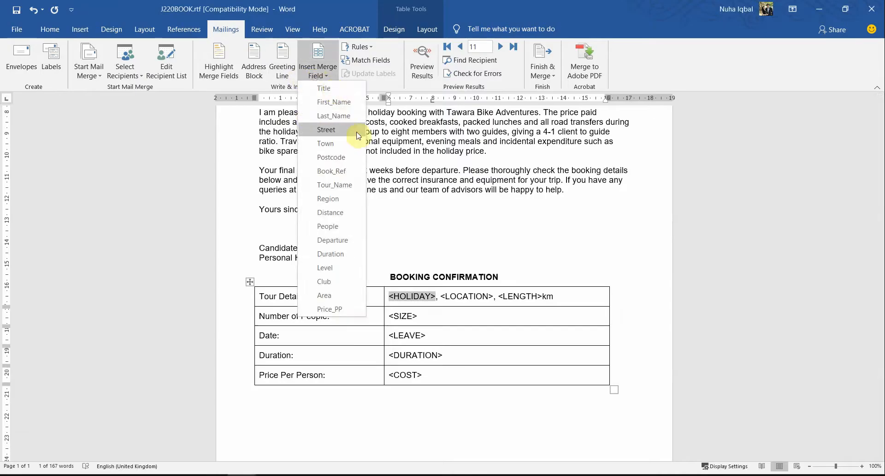
click(335, 185)
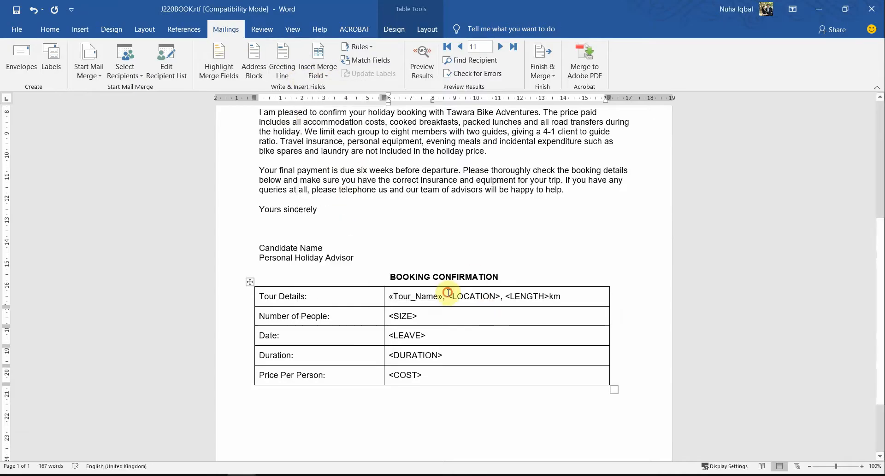
Step: Check the <LOCATION> row in the question table, and replace <LOCATION> in Tour Details with the Region merge field
drag(448, 293, 497, 296)
key(alt+Tab)
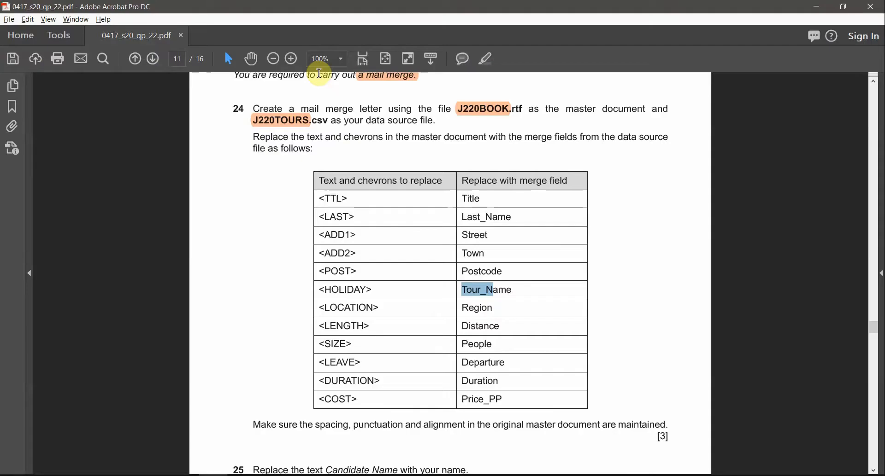
key(alt+Tab)
click(320, 71)
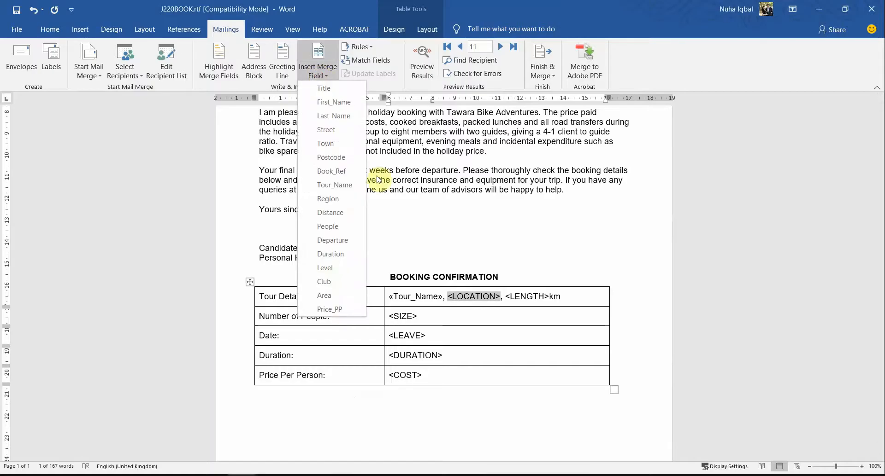
click(341, 199)
Step: Check which merge field the question table gives for <LENGTH>, and return to the letter
drag(496, 296, 520, 296)
key(alt+Tab)
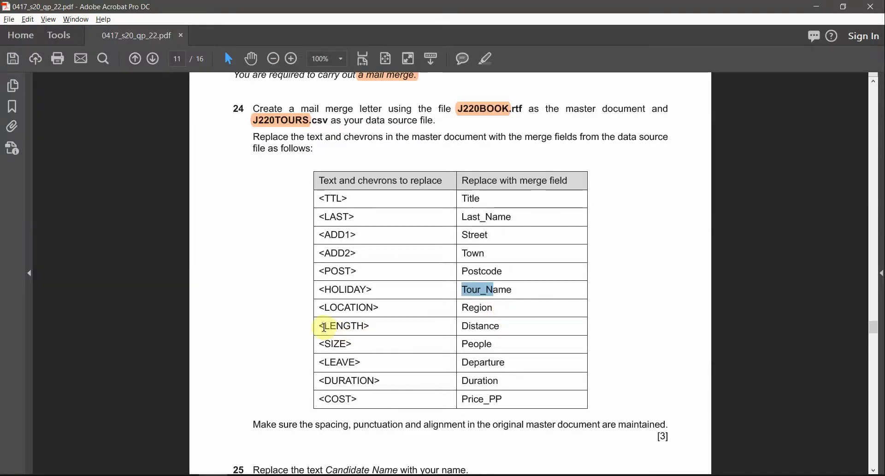
drag(324, 327, 517, 333)
key(alt+Tab)
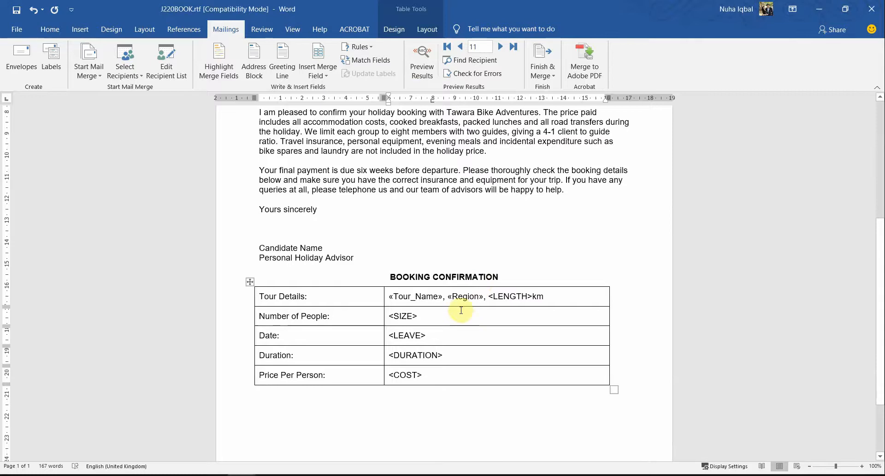
Step: Try to insert the Distance merge field at <LENGTH> in the Tour Details row
drag(522, 297, 523, 298)
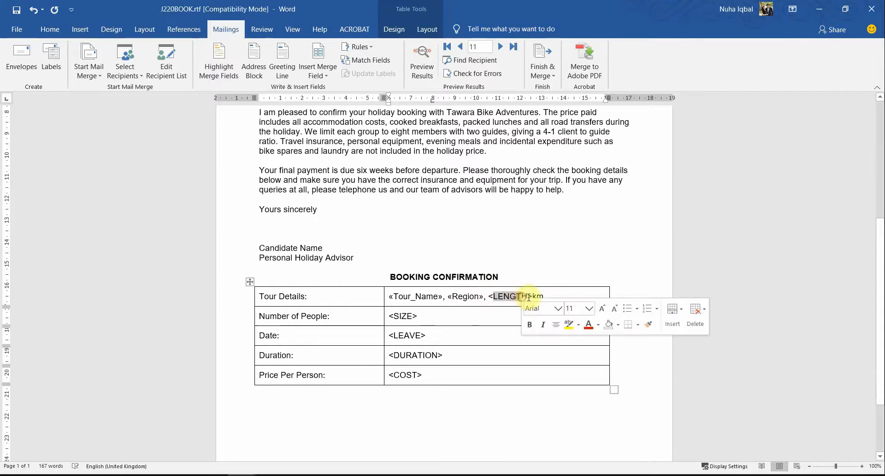
click(532, 298)
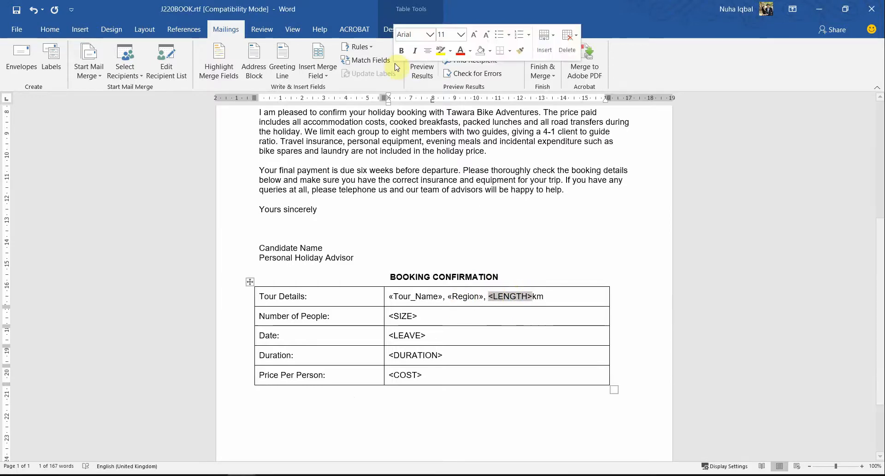
click(419, 76)
click(419, 77)
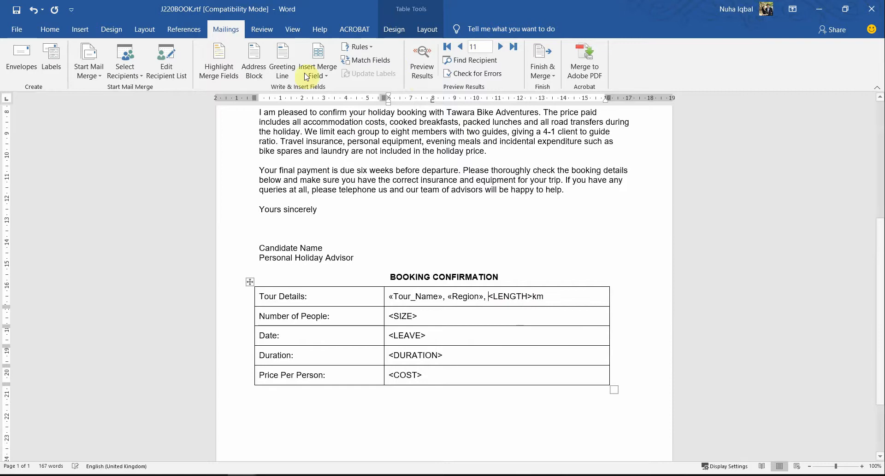
click(320, 73)
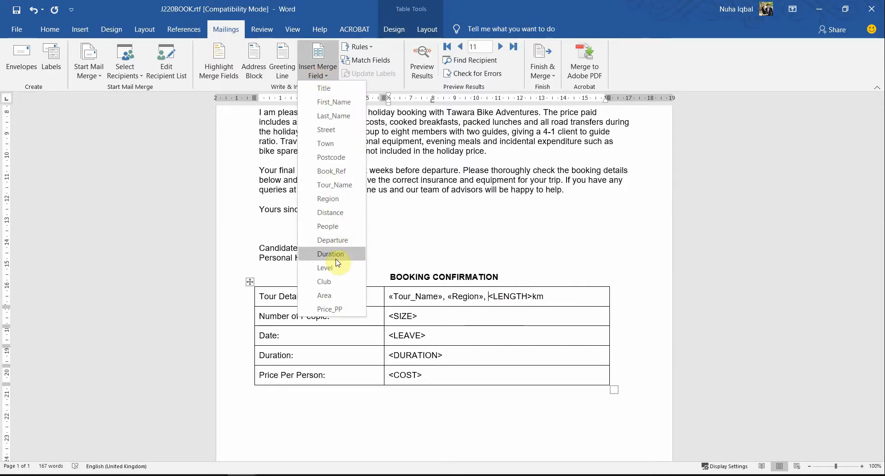
click(328, 212)
key(alt+Tab)
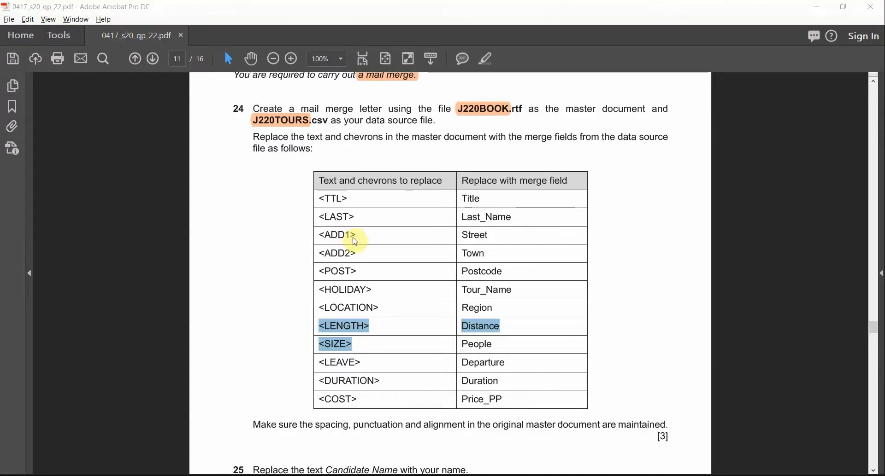
key(alt+Tab)
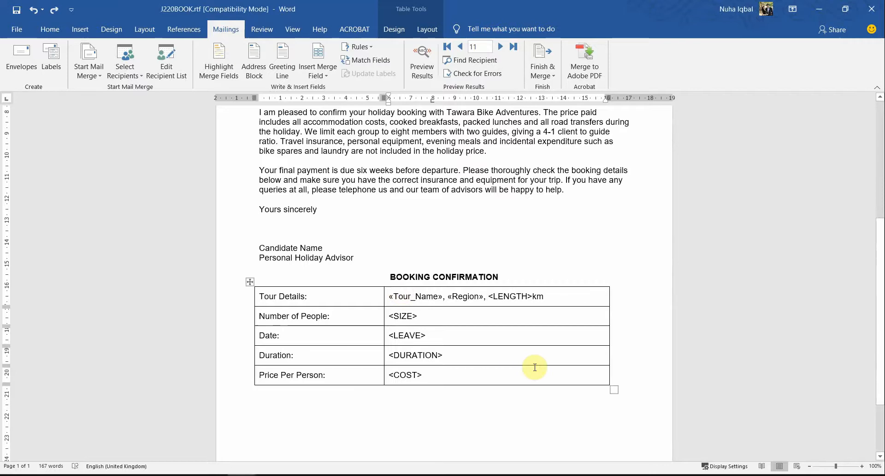
Step: Replace <LENGTH> in the Tour Details row with the Distance merge field, keeping km directly after it
shift+click(530, 295)
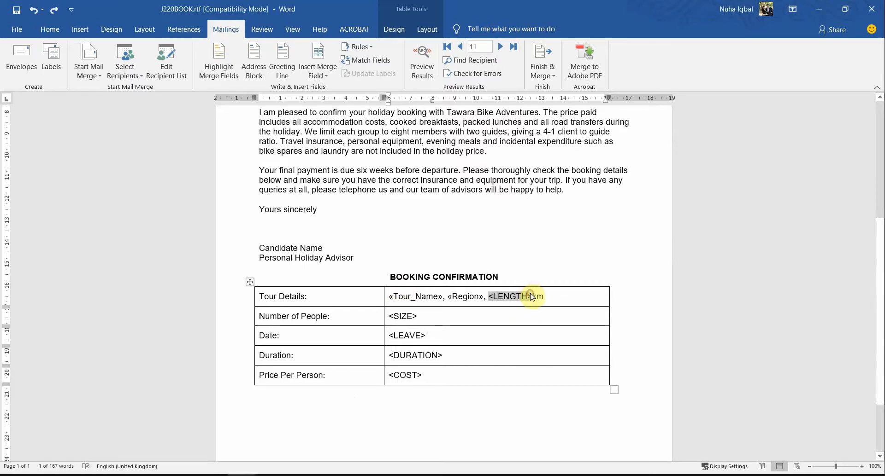
click(327, 78)
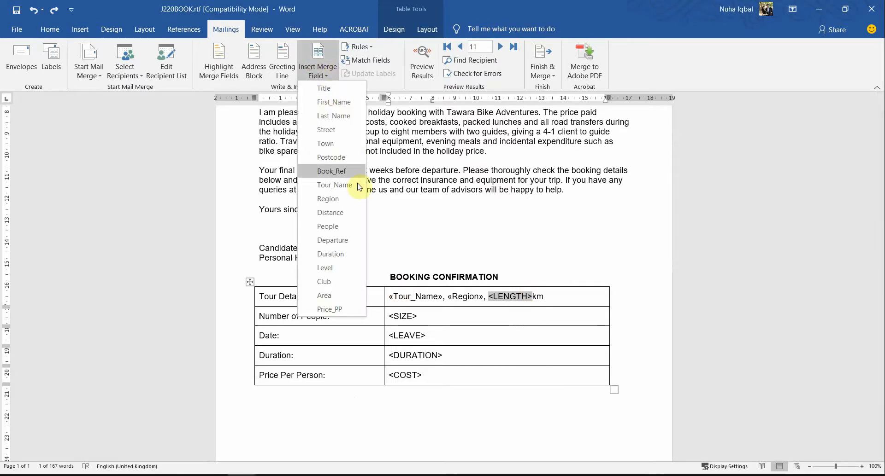
click(348, 216)
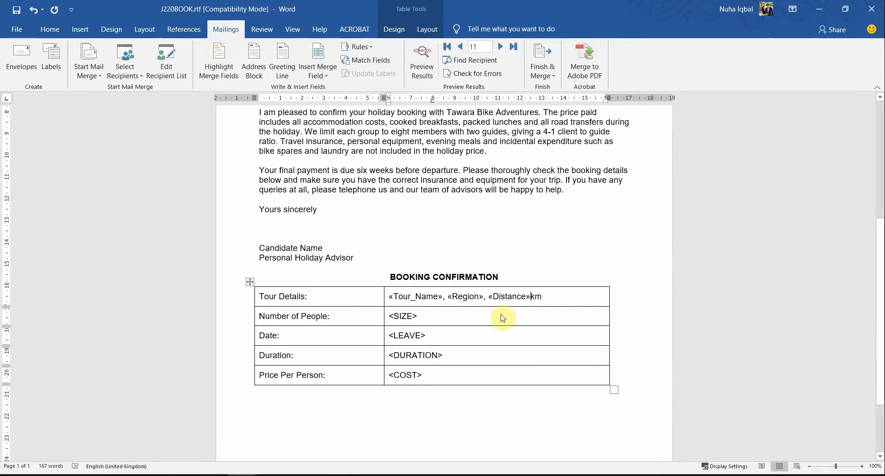
Step: Check the <SIZE> row in the question table, and replace <SIZE> beside Number of People with the People merge field
key(alt+Tab)
click(482, 343)
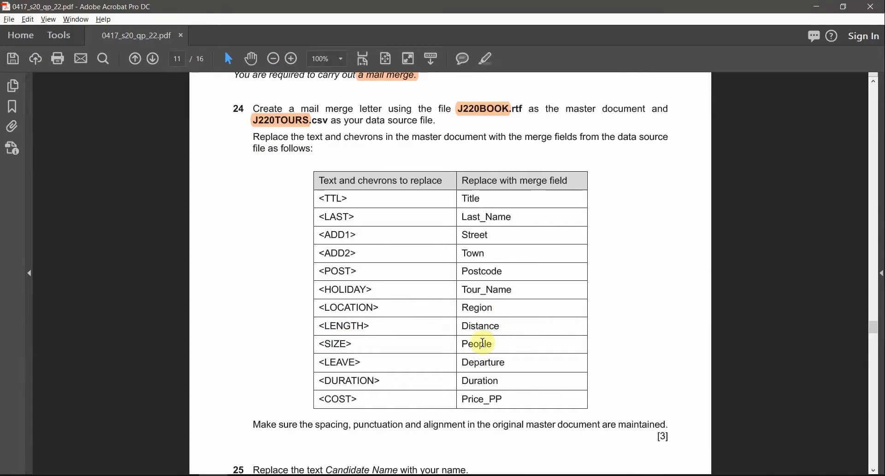
key(alt+Tab)
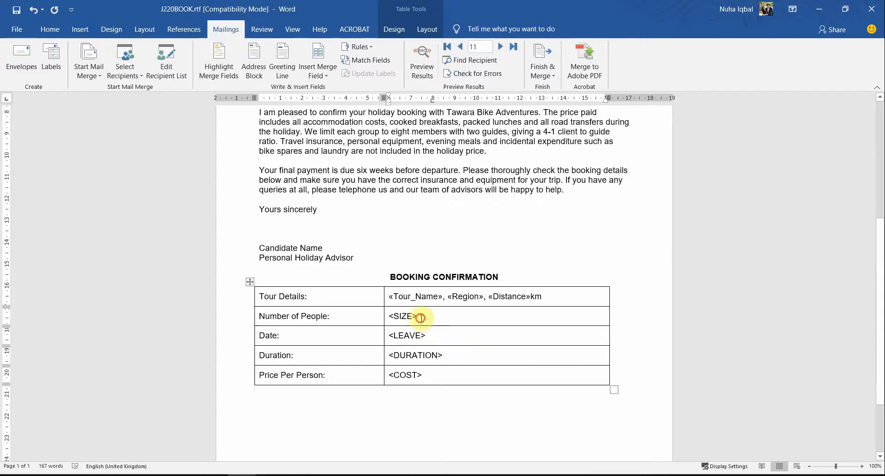
click(318, 73)
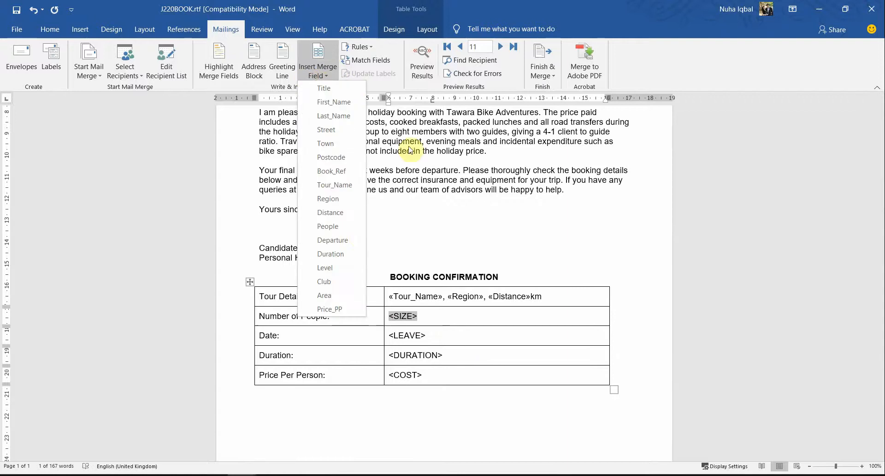
click(339, 229)
Step: Check the <LEAVE> row in the question table, and replace <LEAVE> beside Date with the Departure merge field
key(alt+Tab)
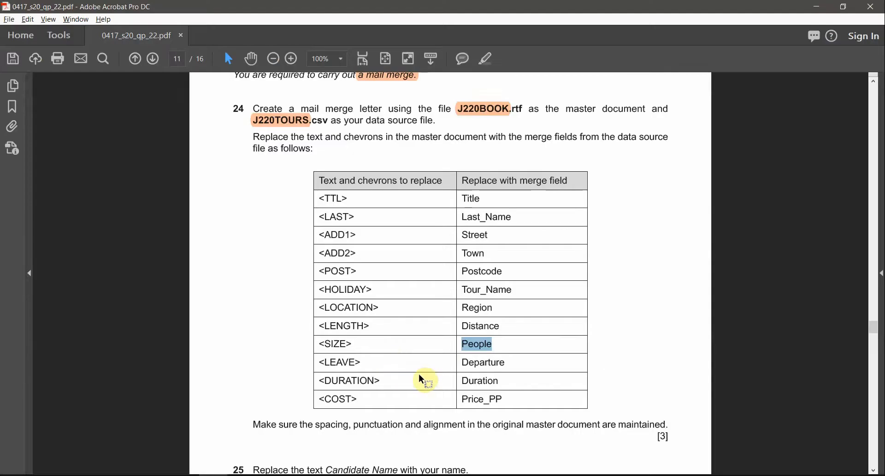
double_click(455, 362)
key(alt+Tab)
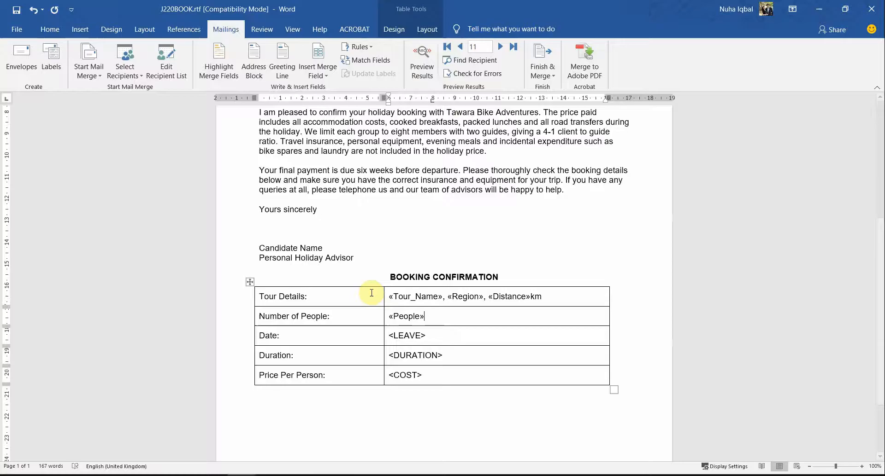
drag(435, 333, 387, 337)
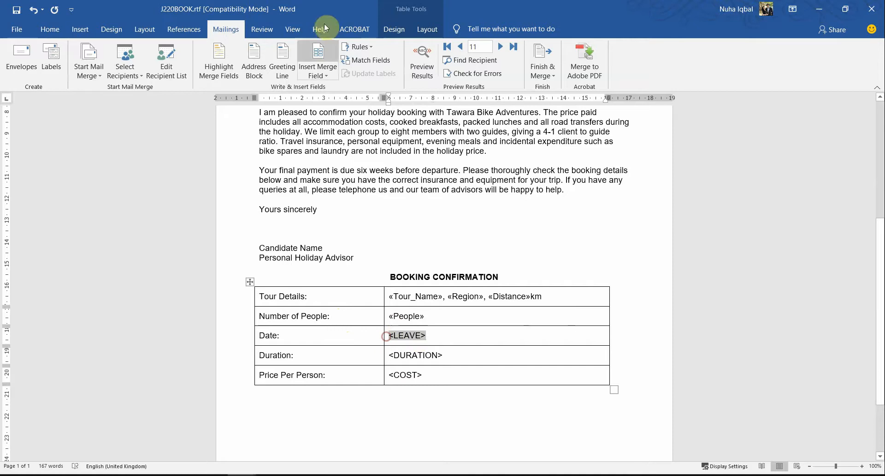
click(326, 76)
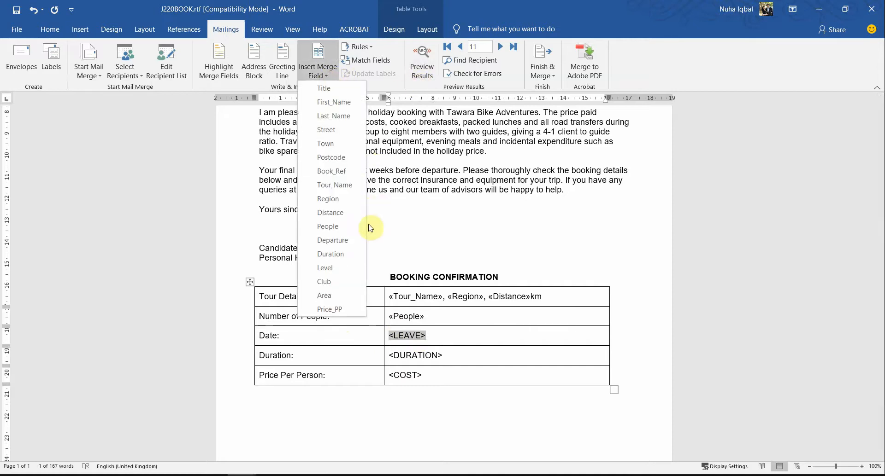
click(340, 237)
Step: Check the <DURATION> row in the question table, and replace <DURATION> in the letter with the Duration merge field
key(alt+Tab)
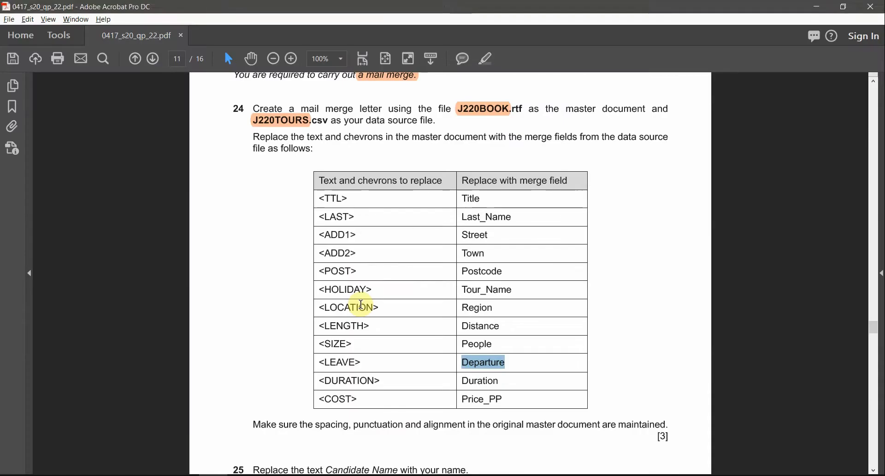
key(alt+Tab)
key(alt+Tab)
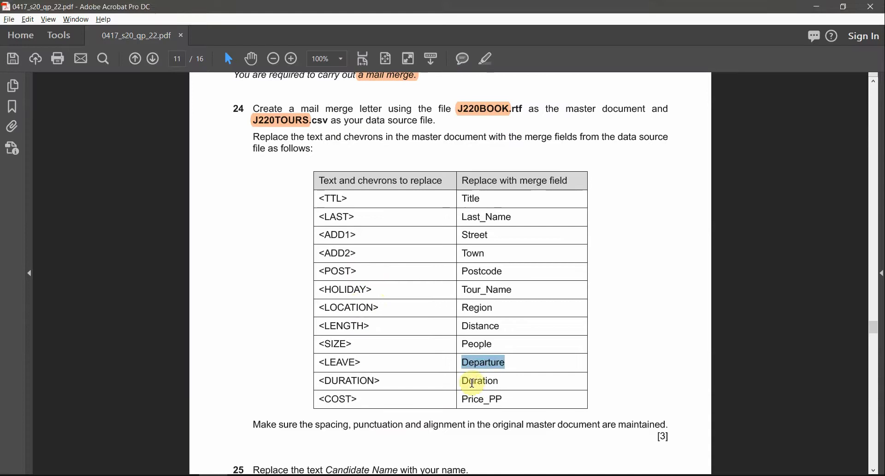
key(alt+Tab)
drag(446, 355, 387, 355)
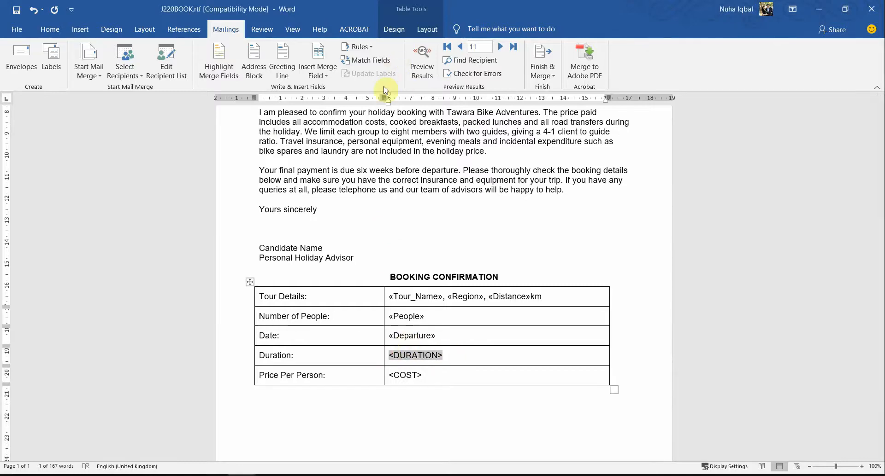
click(318, 71)
click(333, 253)
Step: Check the <COST> row in the question table, and replace <COST> beside Price Per Person with the Price_PP merge field
key(alt+Tab)
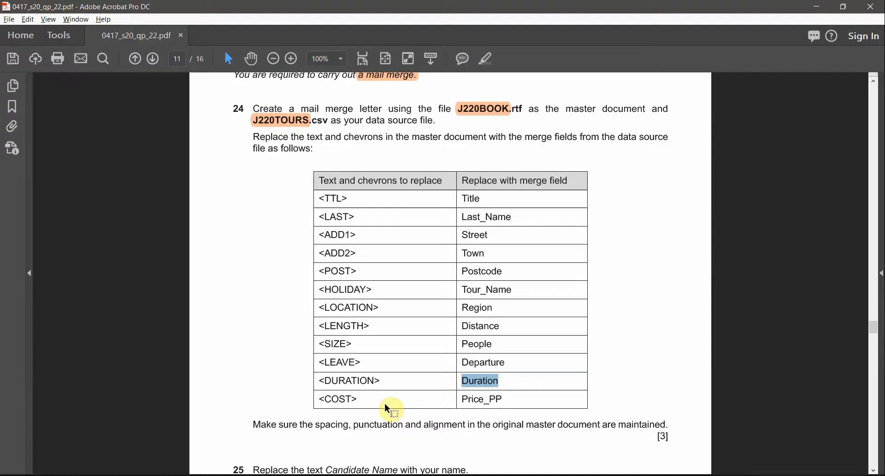
drag(323, 403, 359, 400)
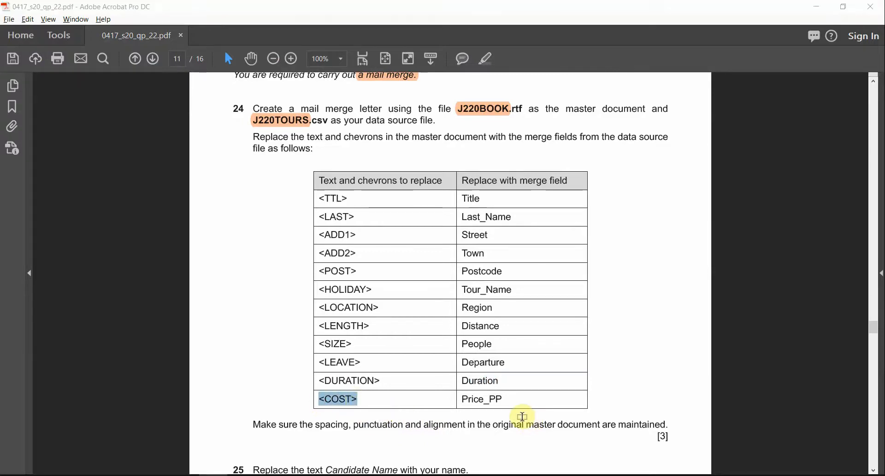
key(alt+Tab)
drag(425, 373, 388, 375)
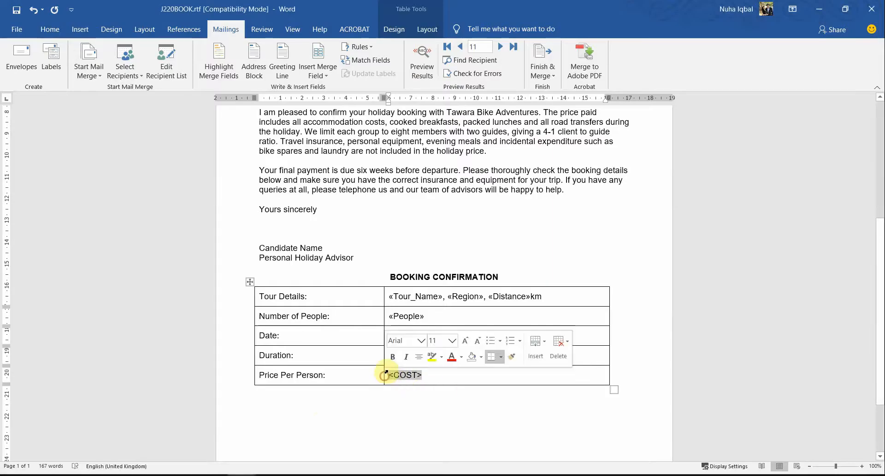
click(325, 77)
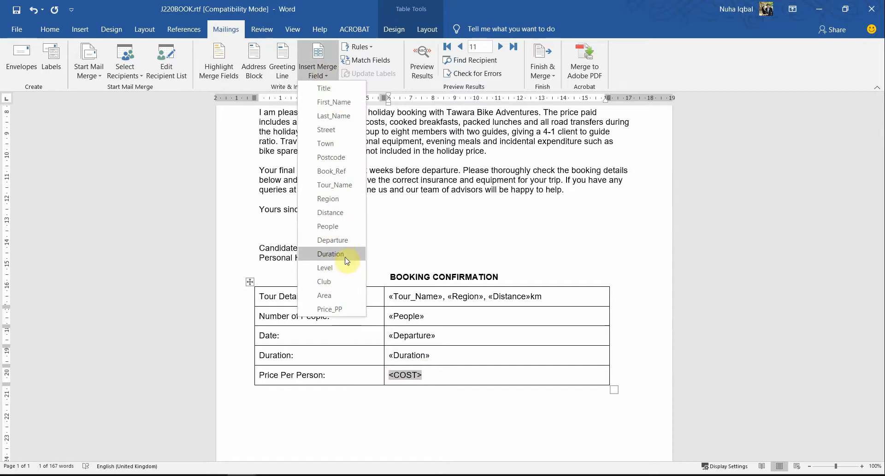
click(344, 310)
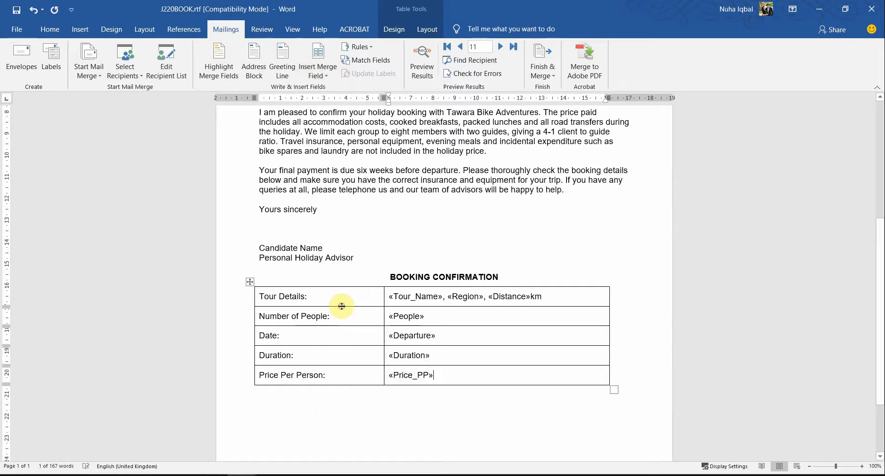
Step: Look through the whole letter and the available merge fields to check that every chevron placeholder is replaced
scroll(342, 305, down, 3)
scroll(341, 306, up, 5)
scroll(341, 306, up, 3)
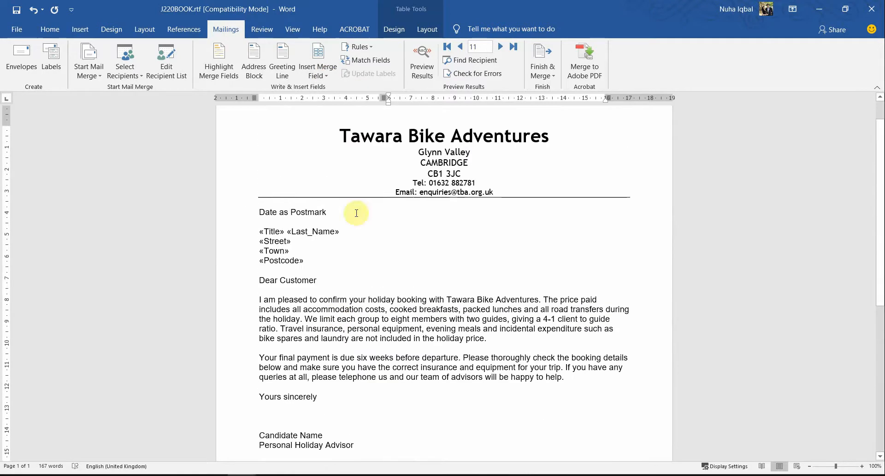
click(317, 74)
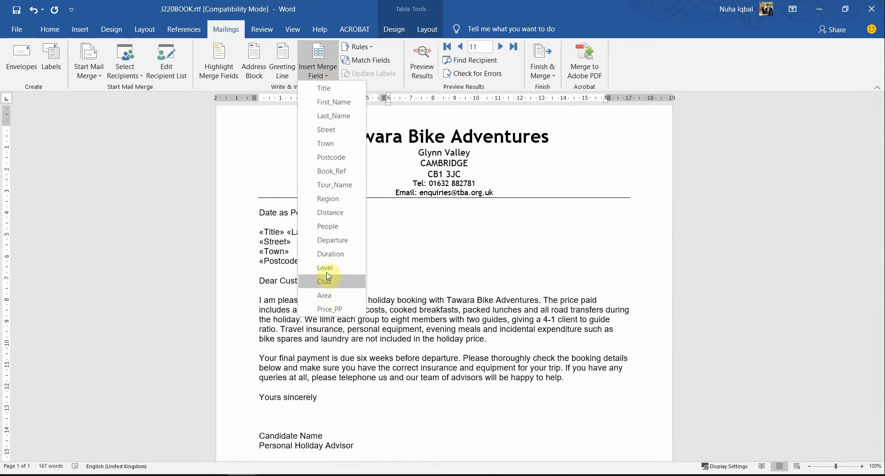
click(485, 348)
scroll(485, 348, down, 6)
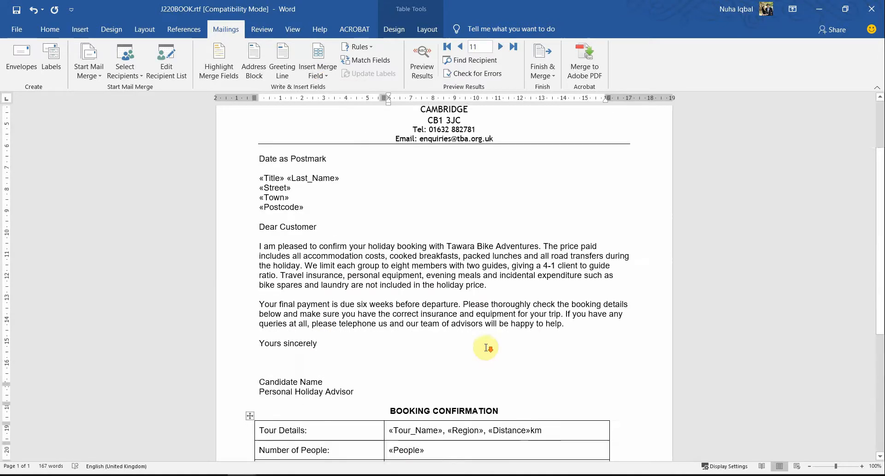
scroll(477, 346, up, 5)
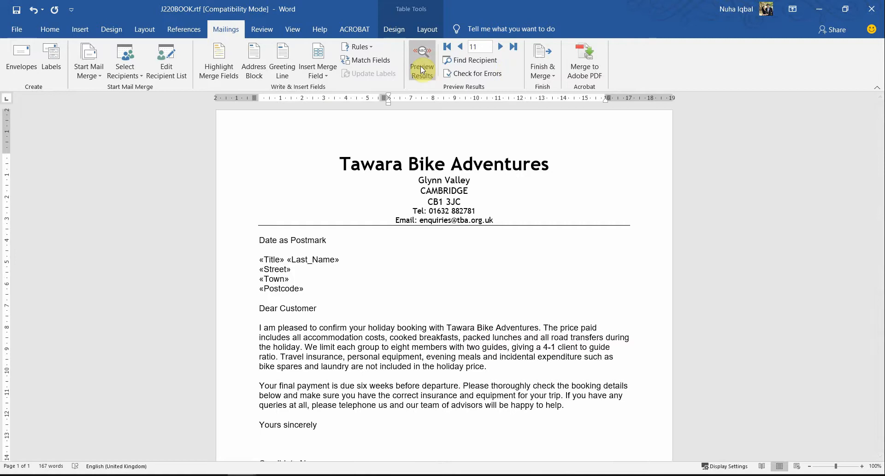
Step: Preview the merged letter and check the recipient's address lines and the booking confirmation table
click(421, 69)
scroll(469, 252, down, 2)
click(263, 185)
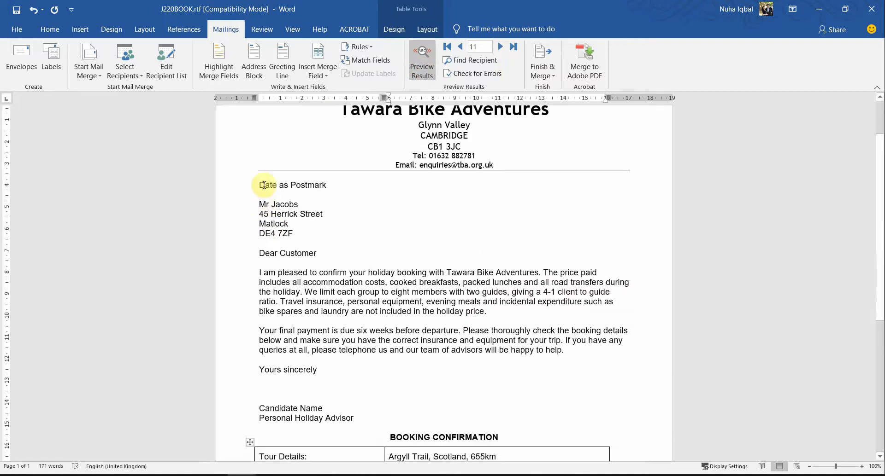
drag(260, 207, 304, 203)
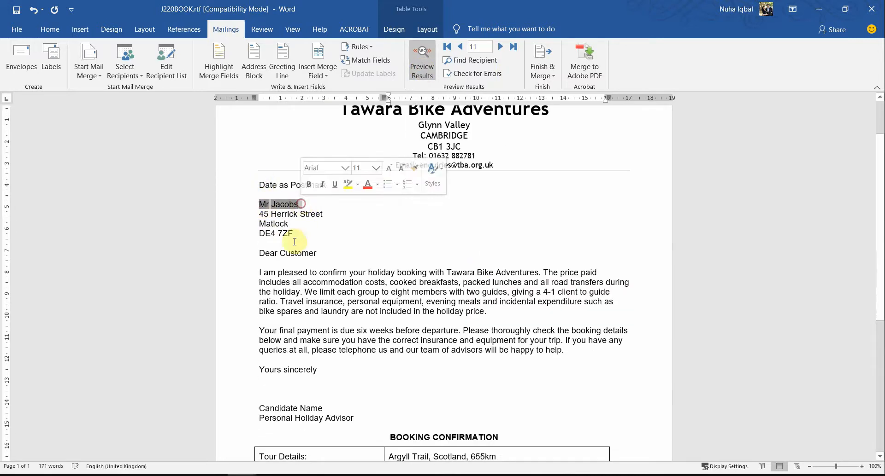
scroll(409, 340, down, 4)
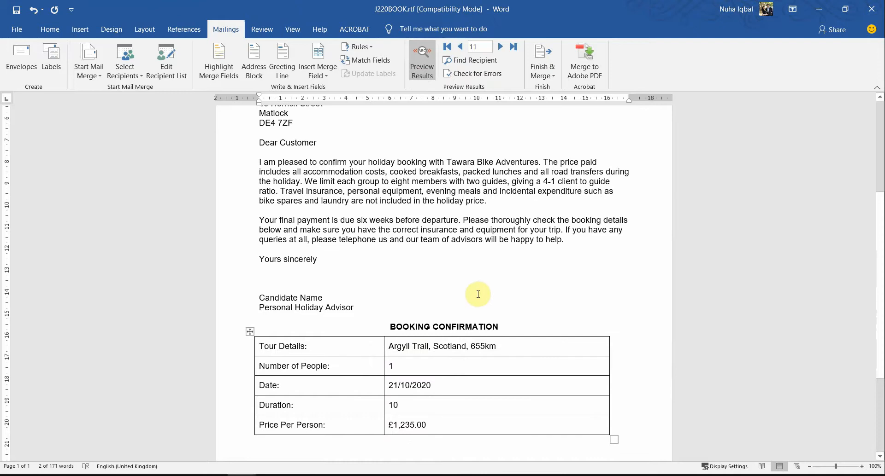
scroll(489, 295, up, 5)
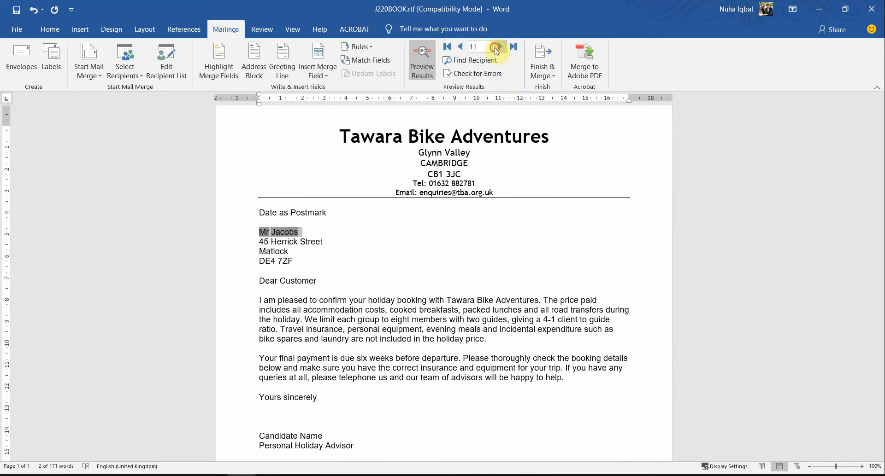
Step: Browse back through the previewed recipients to record 5, and switch the letter back to showing merge fields
click(461, 47)
click(462, 47)
click(462, 47)
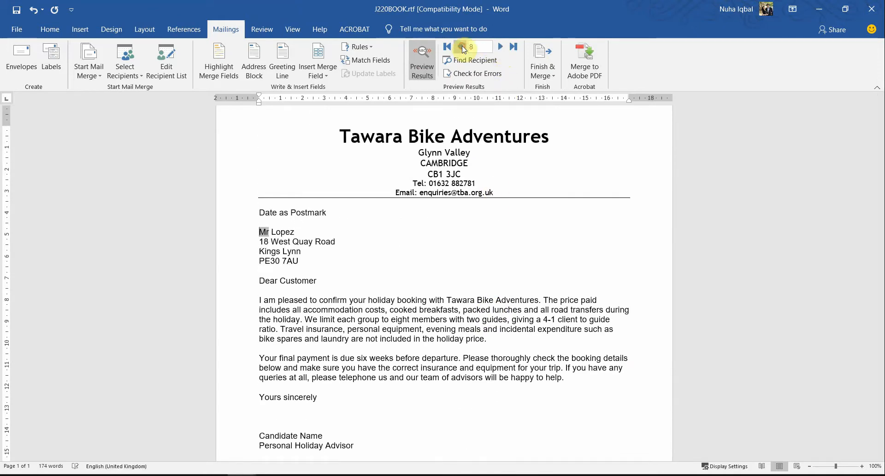
click(462, 47)
click(462, 47)
click(462, 47)
click(431, 60)
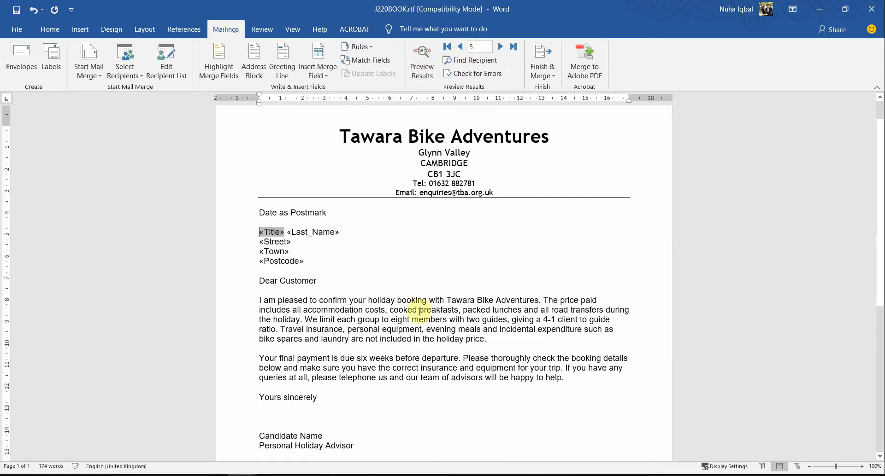
Step: Read the question paper's instruction below the table about maintaining the master document's spacing, punctuation and alignment
key(alt+Tab)
scroll(437, 315, down, 2)
scroll(294, 376, down, 1)
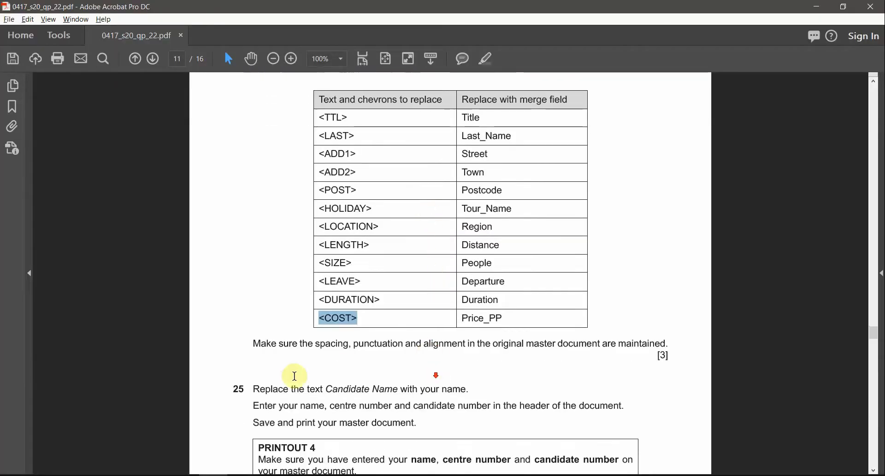
drag(319, 344, 451, 345)
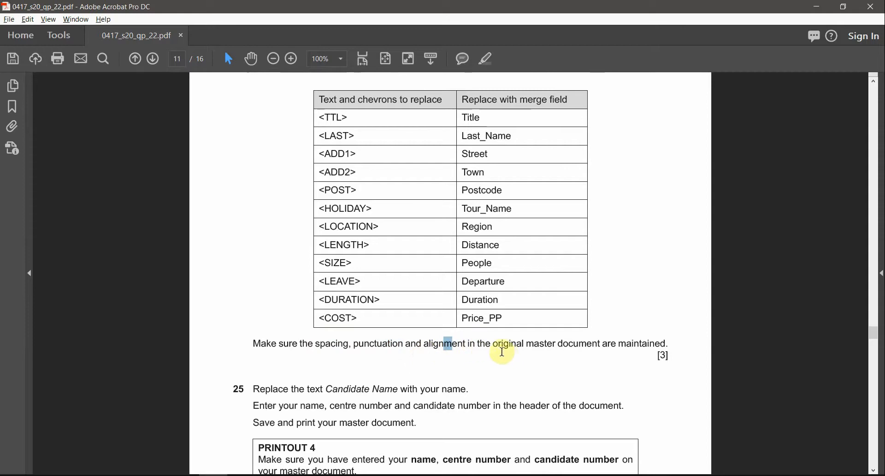
drag(527, 345, 669, 345)
Step: Check the comma and spacing after the Tour_Name merge field in the letter's Tour Details row
key(alt+Tab)
scroll(361, 237, down, 7)
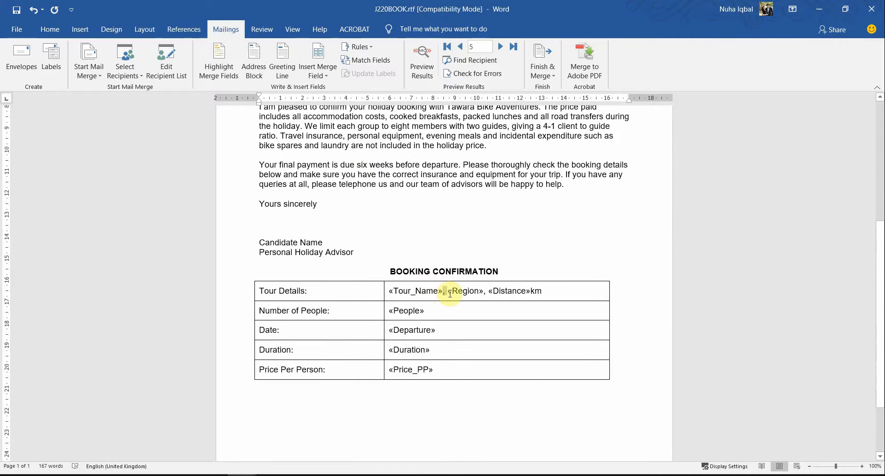
drag(450, 295, 449, 294)
click(434, 291)
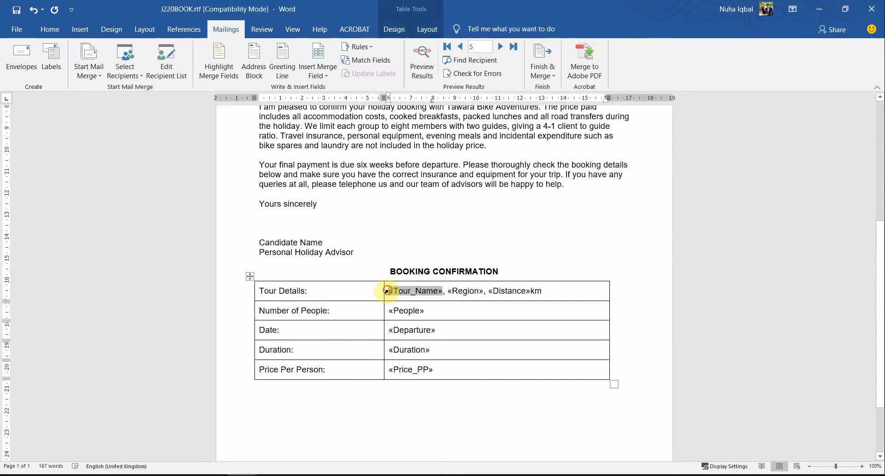
click(386, 290)
drag(404, 291, 445, 293)
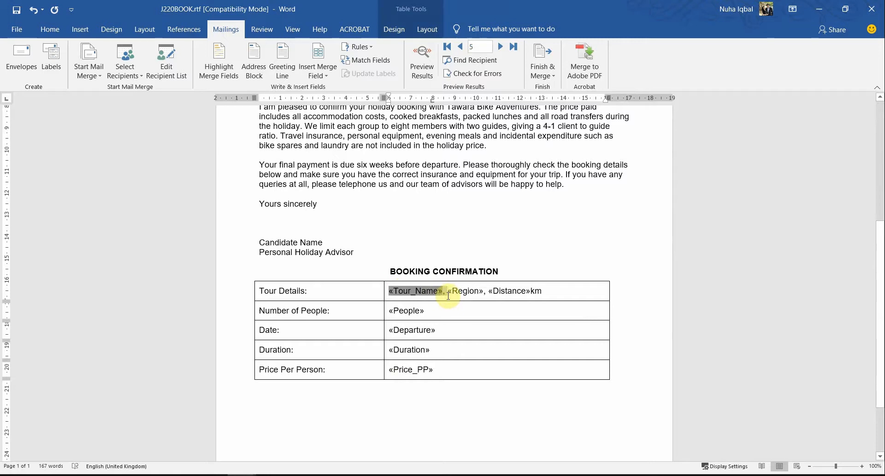
drag(447, 296, 451, 296)
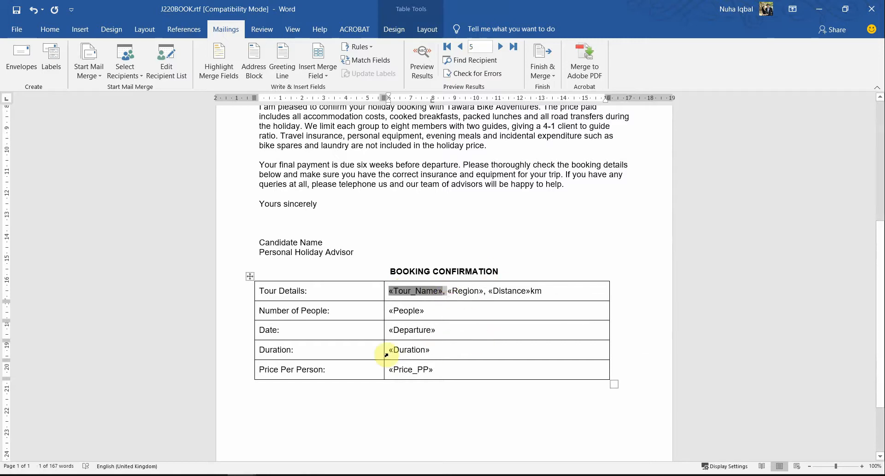
Step: Highlight "Candidate Name with your name" in question 25 of the question paper
key(alt+Tab)
scroll(415, 345, down, 2)
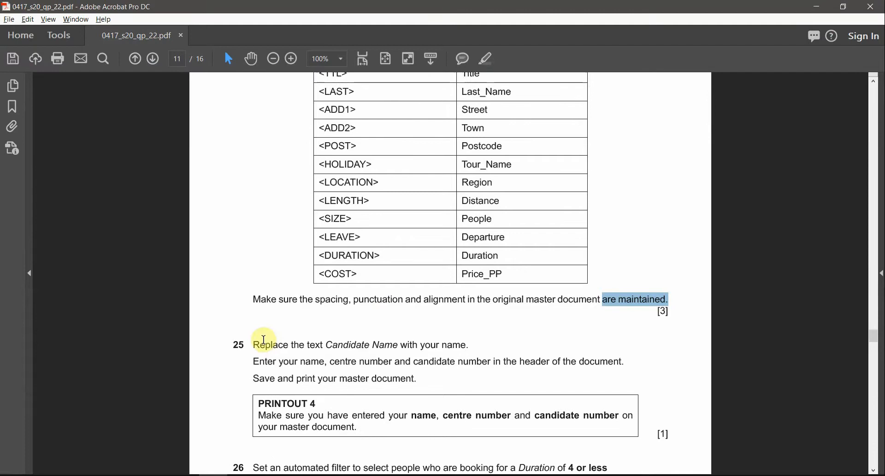
drag(326, 346, 466, 347)
key(alt+Tab)
Step: Replace the text Candidate Name above Personal Holiday Advisor in the letter with the candidate's own name
key(alt+Tab)
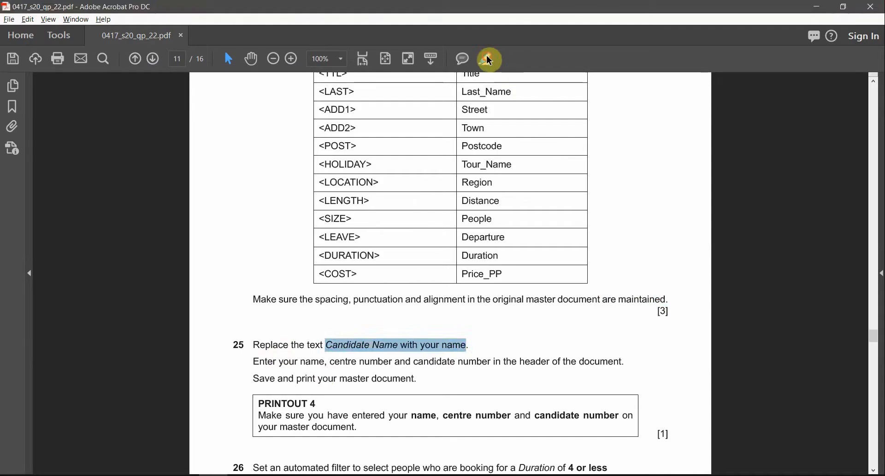
key(alt+Tab)
scroll(453, 368, down, 3)
scroll(431, 317, up, 2)
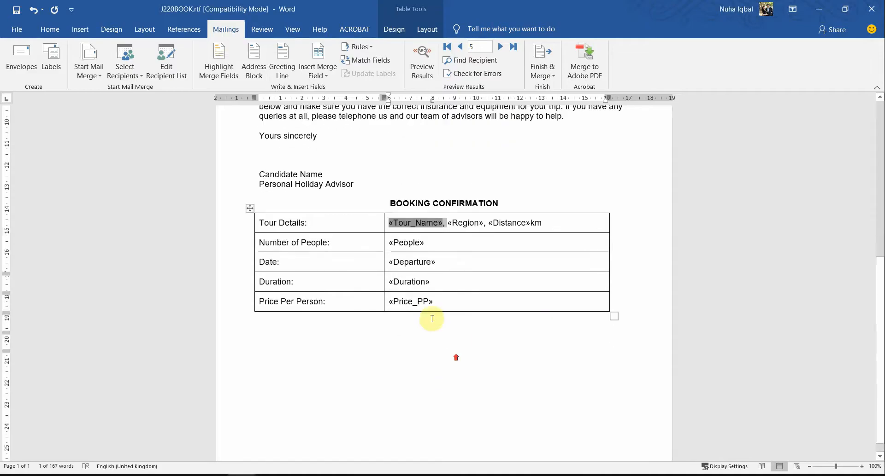
drag(328, 215, 267, 215)
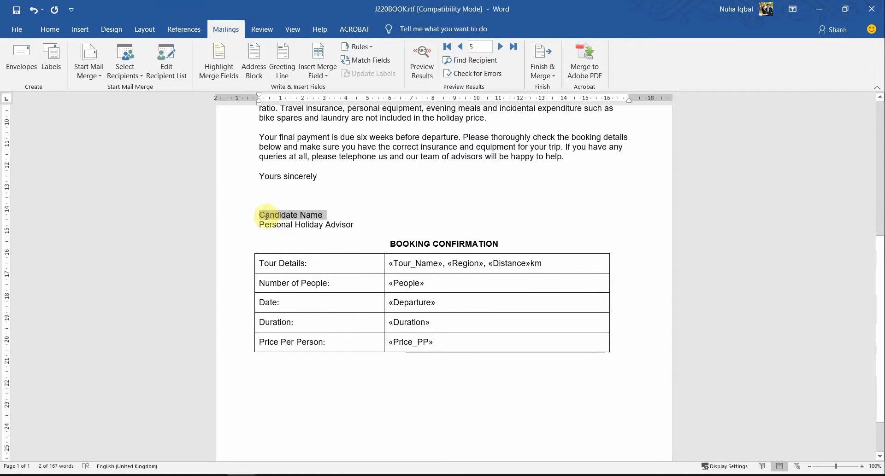
text(Nuha)
Step: Check the header instruction in question 25, and insert a blank three-column header in the letter
key(alt+Tab)
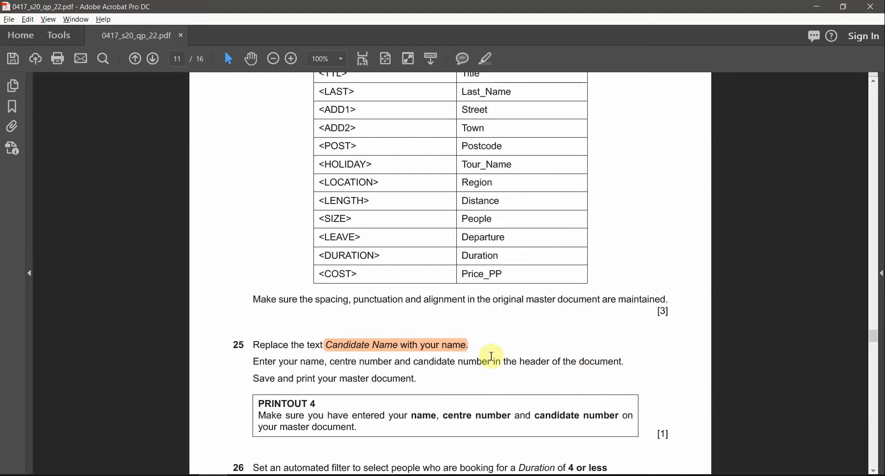
key(alt+Tab)
scroll(456, 248, up, 10)
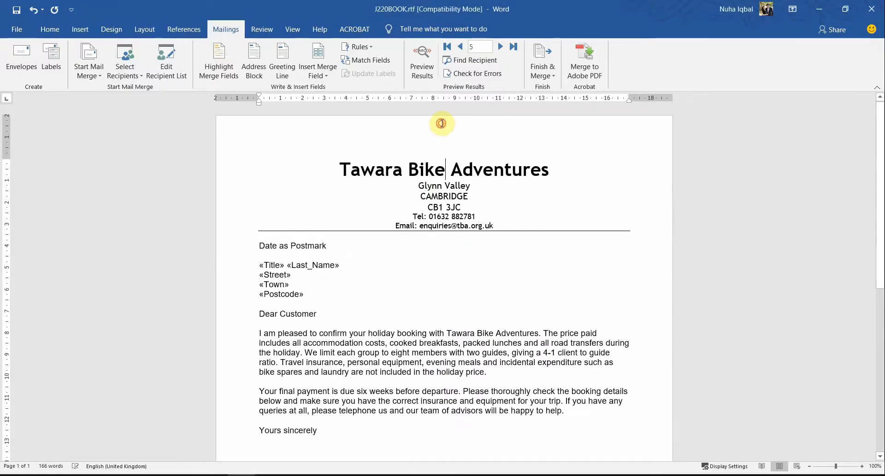
double_click(440, 123)
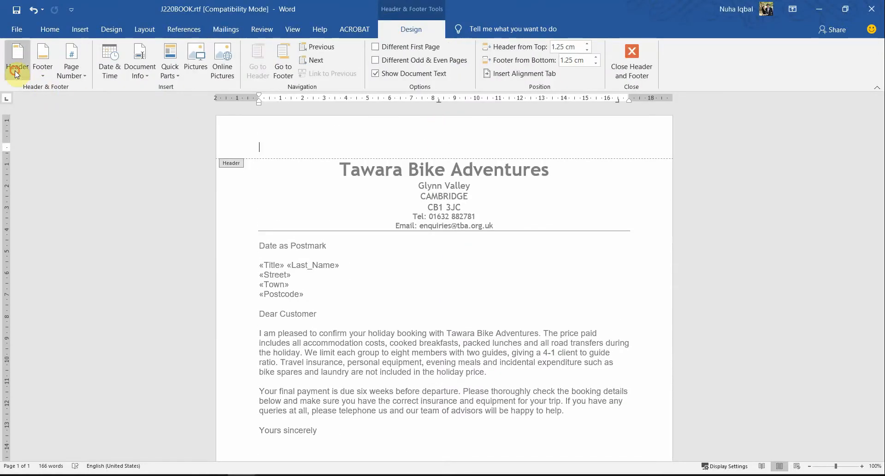
click(17, 71)
click(62, 191)
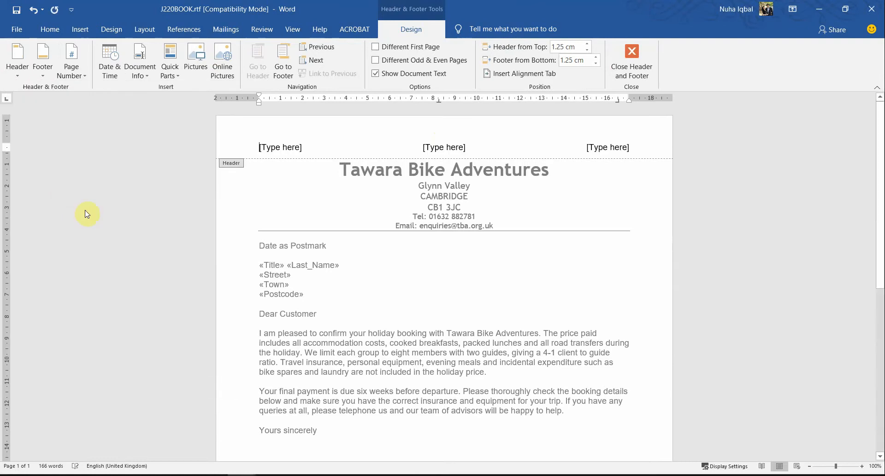
Step: Highlight the question 25 instruction about putting the name, centre number and candidate number in the header
key(alt+Tab)
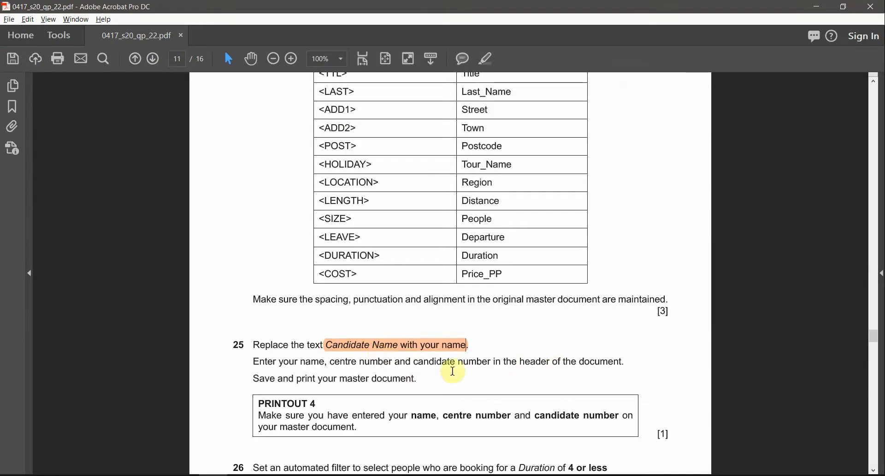
drag(572, 364, 323, 367)
click(485, 63)
key(alt+Tab)
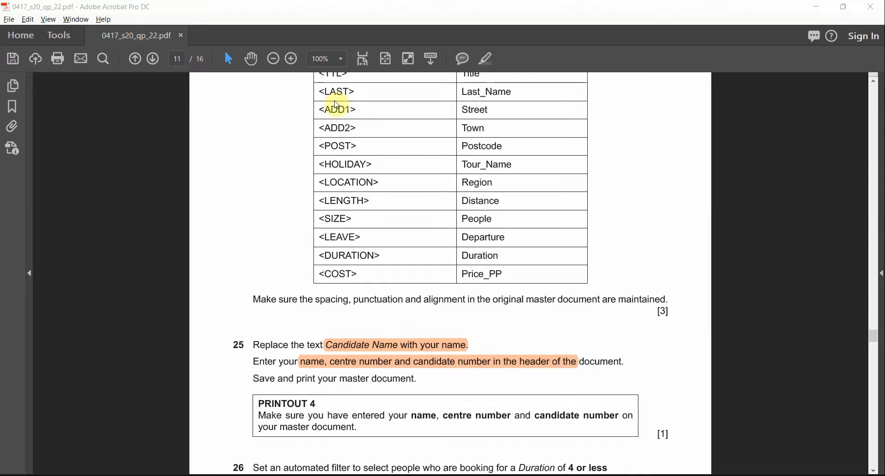
Step: Fill the three header placeholders, from first to last, with the candidate's name, centre number and candidate number
click(279, 147)
text(N)
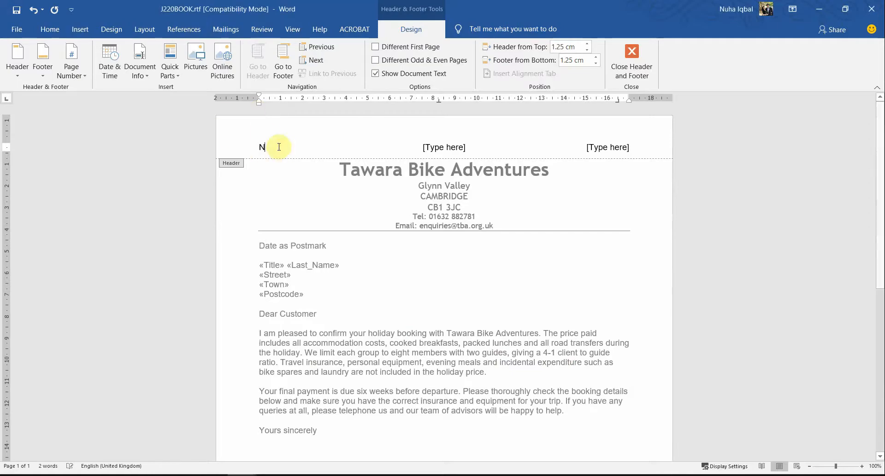
text(uha)
click(465, 148)
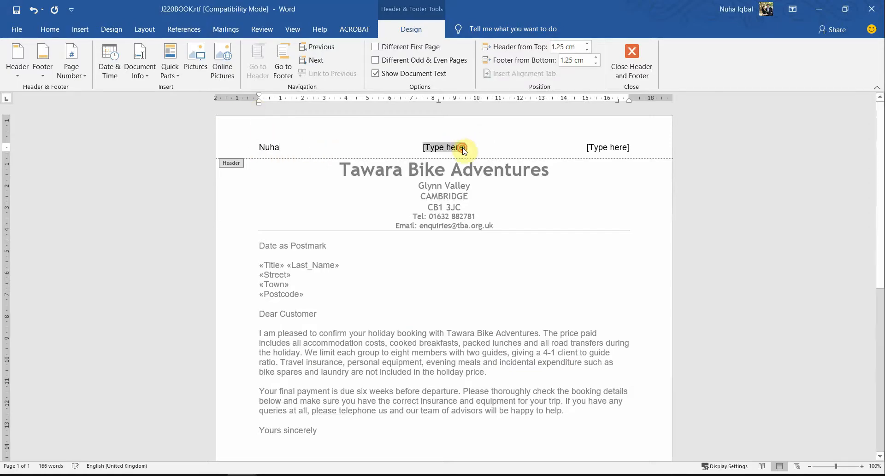
text(MM012	)
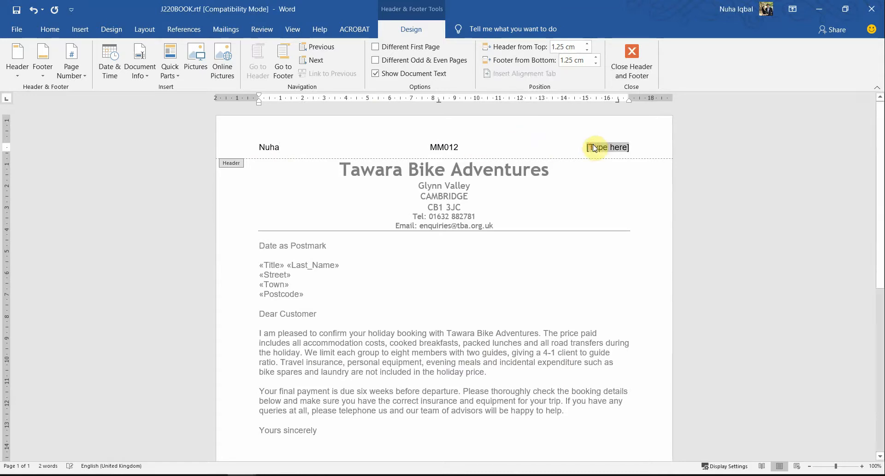
text(0012)
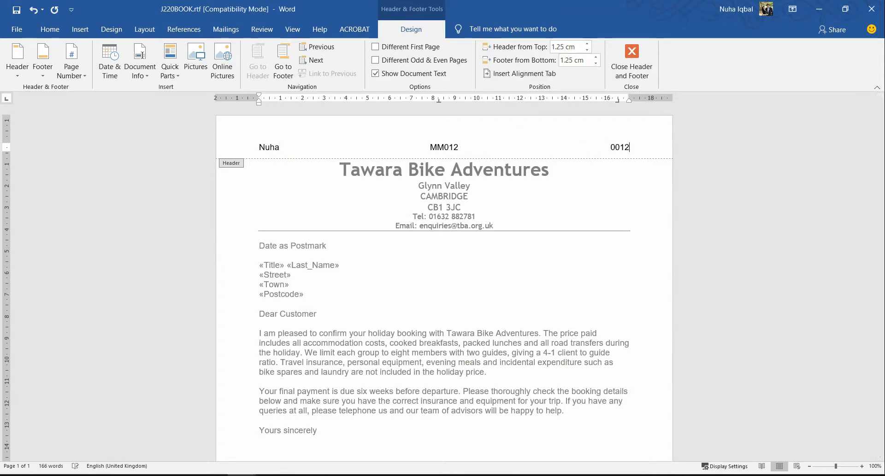
Step: Check the save-and-print instruction in question 25, and close the header of the letter in Word
key(alt+Tab)
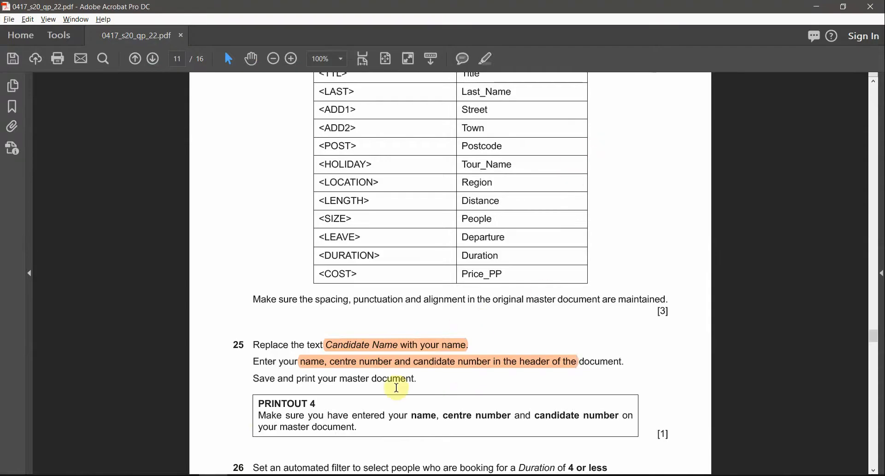
drag(277, 381, 361, 380)
key(alt+Tab)
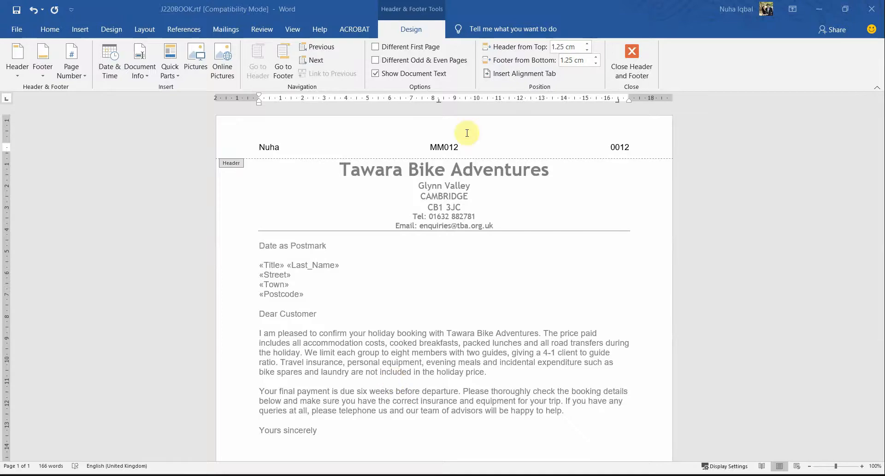
click(640, 54)
Step: Look over the completed master letter from the merge fields to the booking table, and open its print preview
click(15, 33)
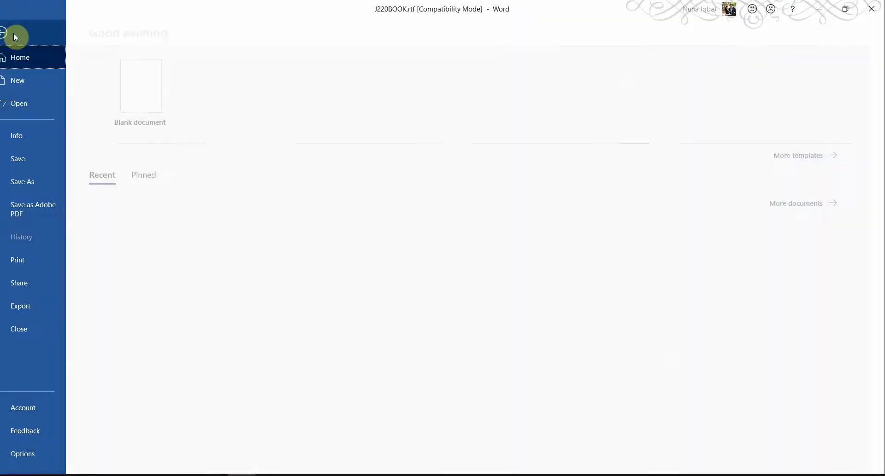
click(16, 32)
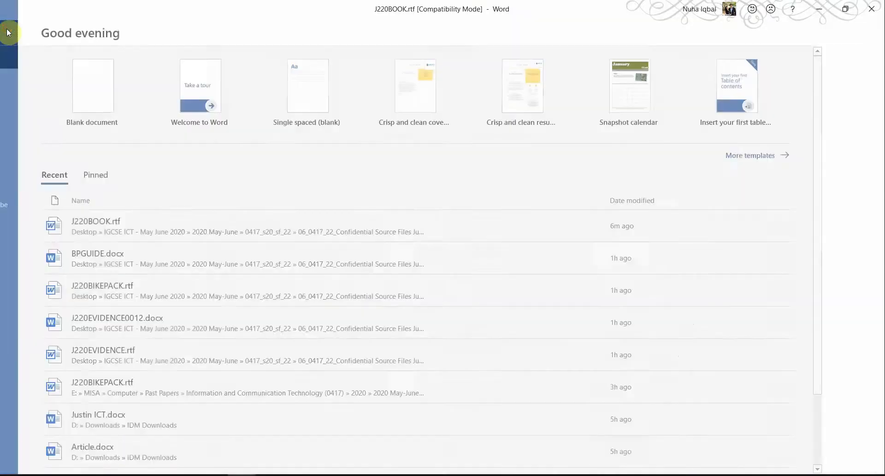
scroll(449, 297, down, 10)
scroll(449, 298, up, 10)
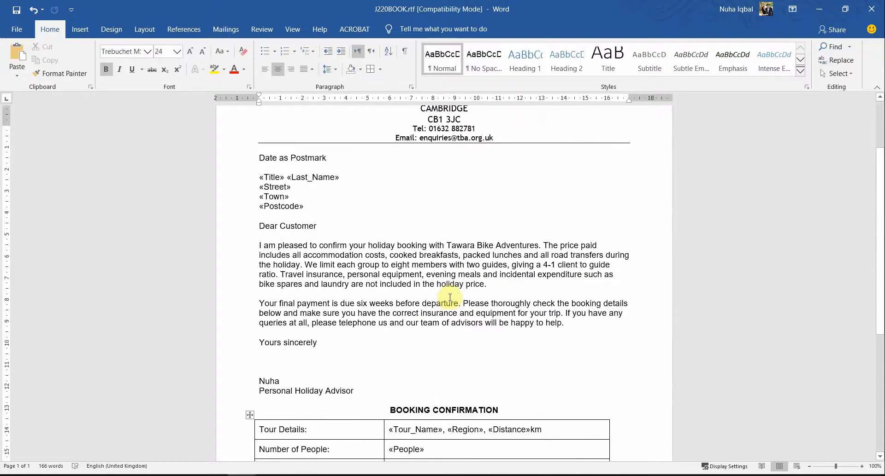
scroll(450, 298, down, 10)
scroll(450, 297, up, 6)
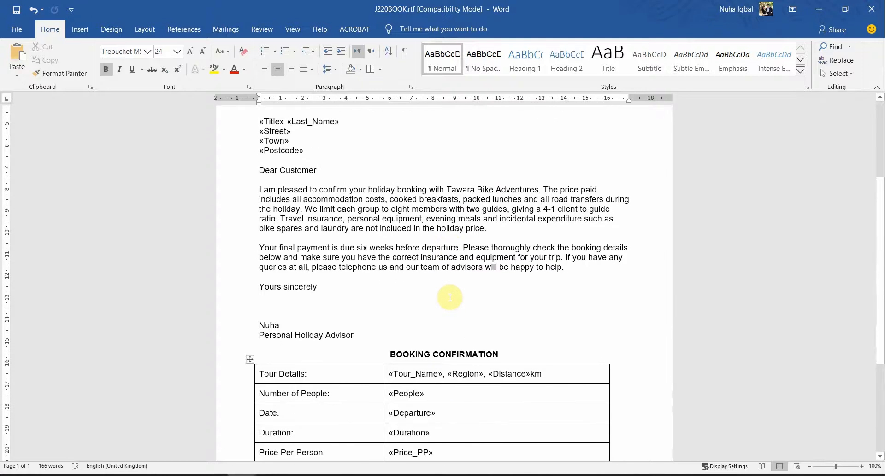
scroll(450, 298, up, 7)
click(17, 29)
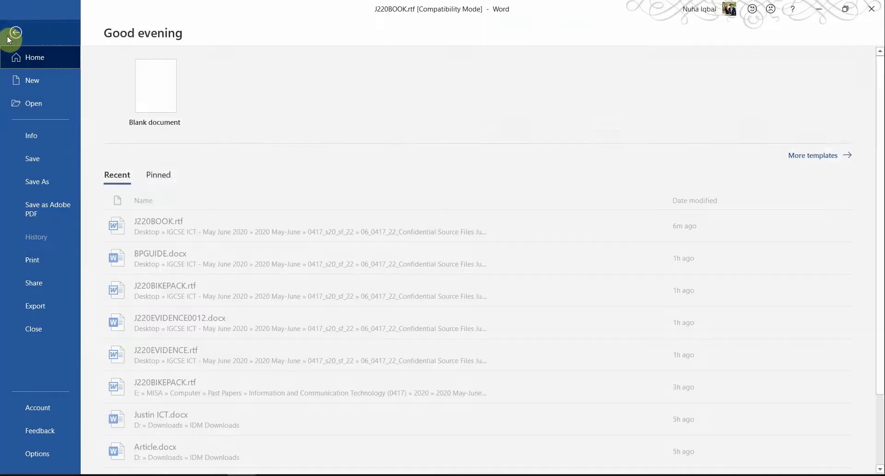
click(45, 260)
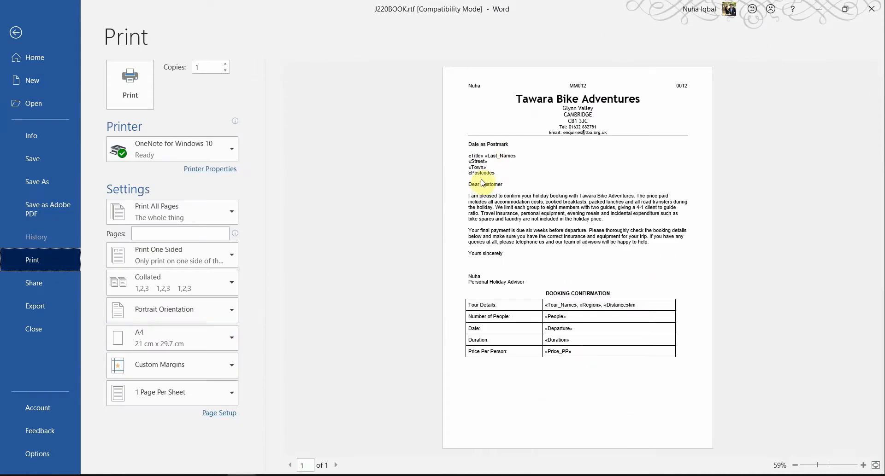
Step: Switch to the exam paper in Acrobat and highlight the PRINTOUT 4 heading under question 25
key(alt+Tab)
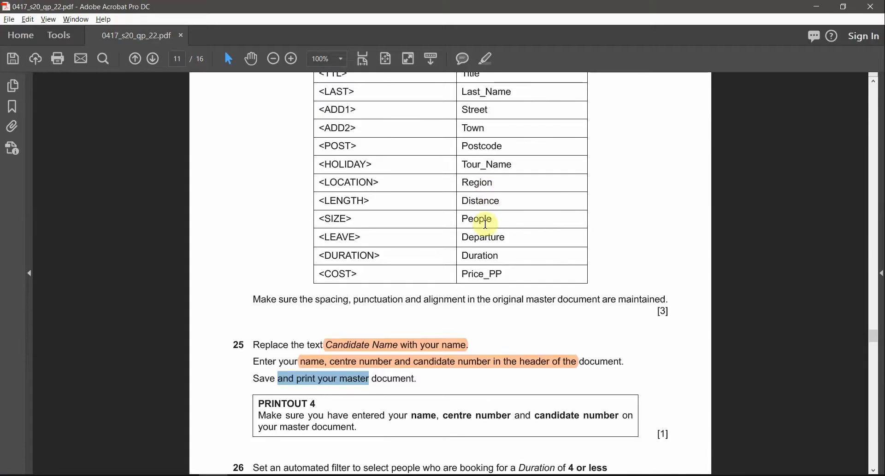
scroll(502, 338, down, 1)
scroll(264, 324, down, 1)
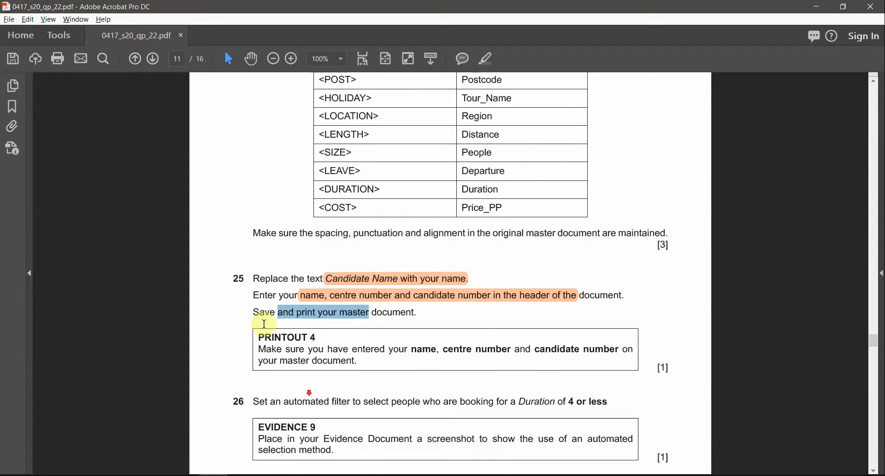
mouse_move(257, 336)
mouse_down()
mouse_move(295, 352)
mouse_move(316, 339)
mouse_up()
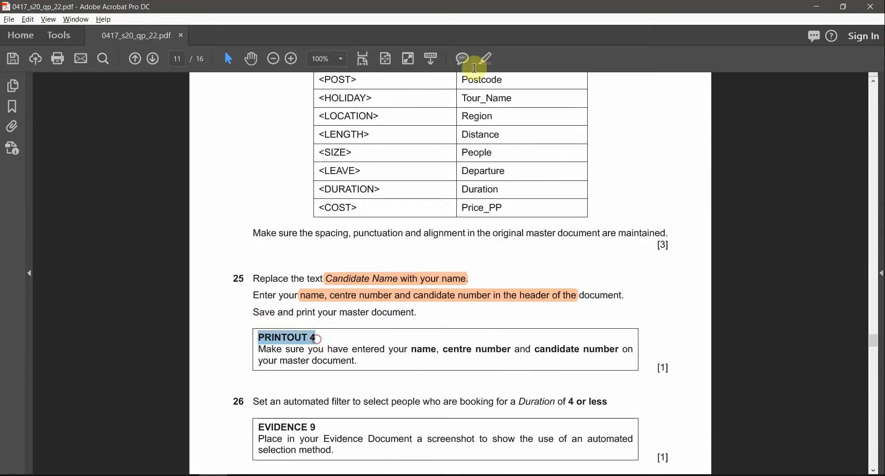
click(489, 63)
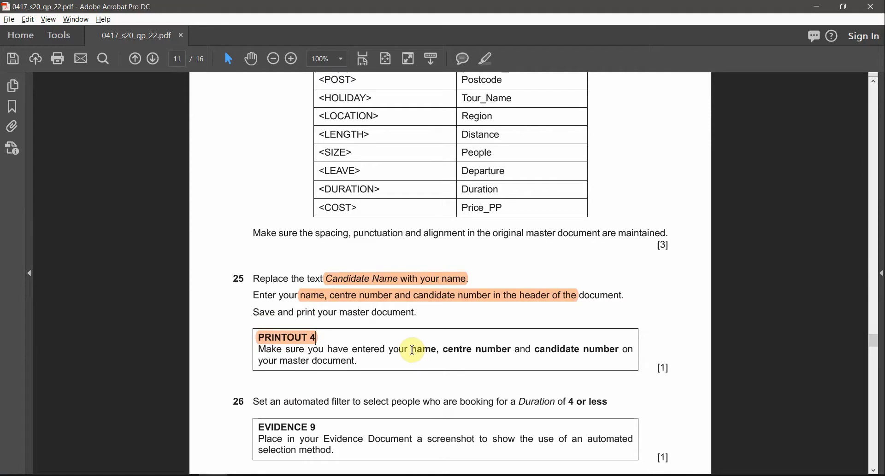
Step: Compare the PRINTOUT 4 requirement for name, centre number and candidate number with the letter's print preview
drag(412, 351, 613, 351)
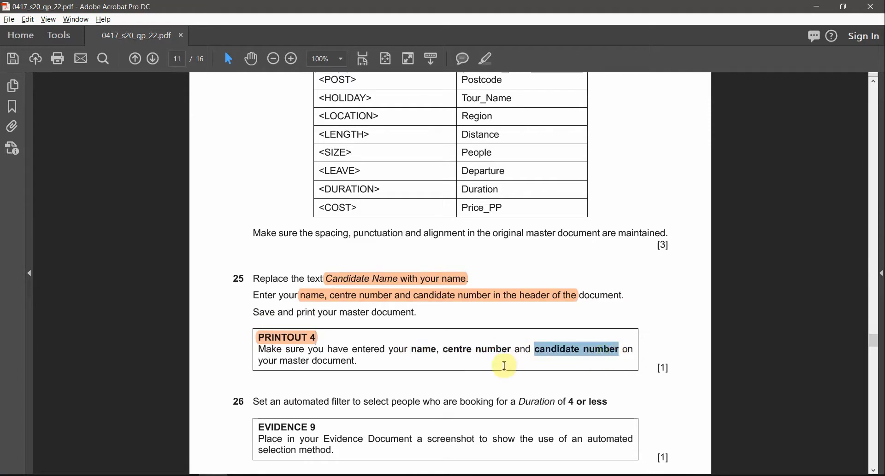
key(alt+Tab)
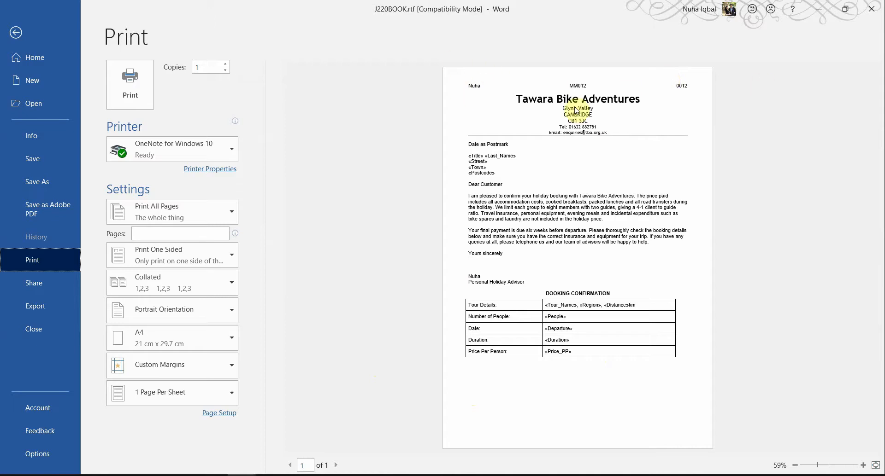
key(alt+Tab)
Step: Highlight the condition "Duration of 4 or less" in question 26 of the exam paper
scroll(458, 310, down, 2)
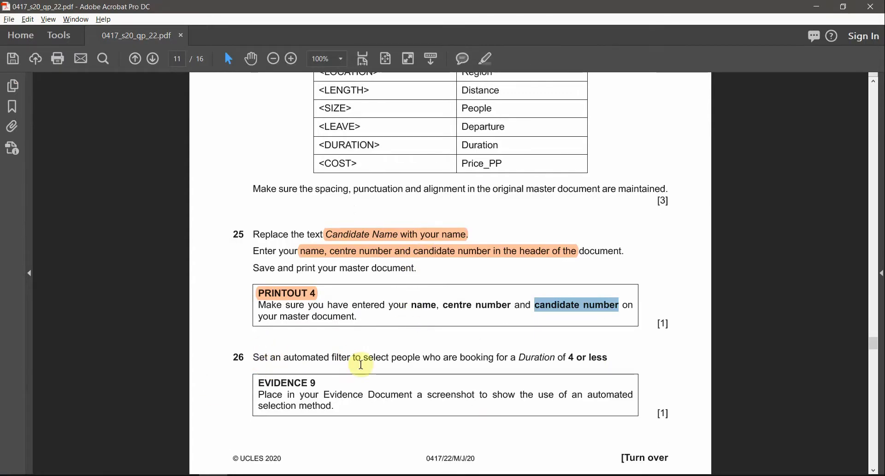
drag(392, 358, 607, 358)
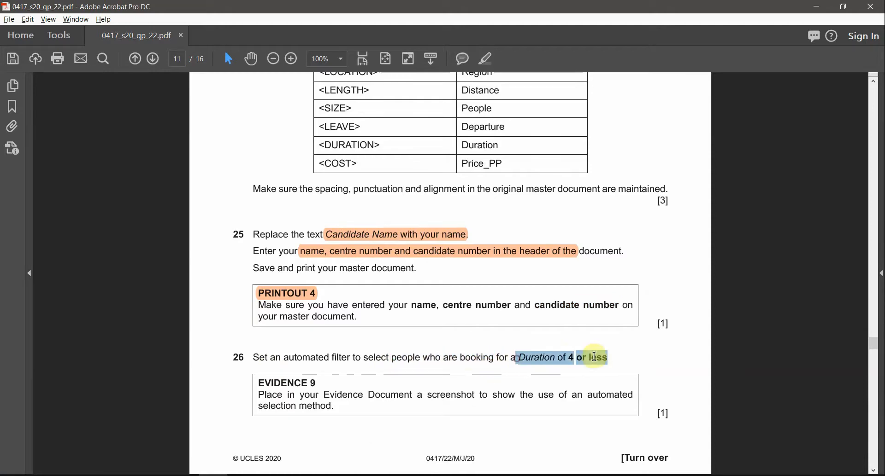
click(488, 59)
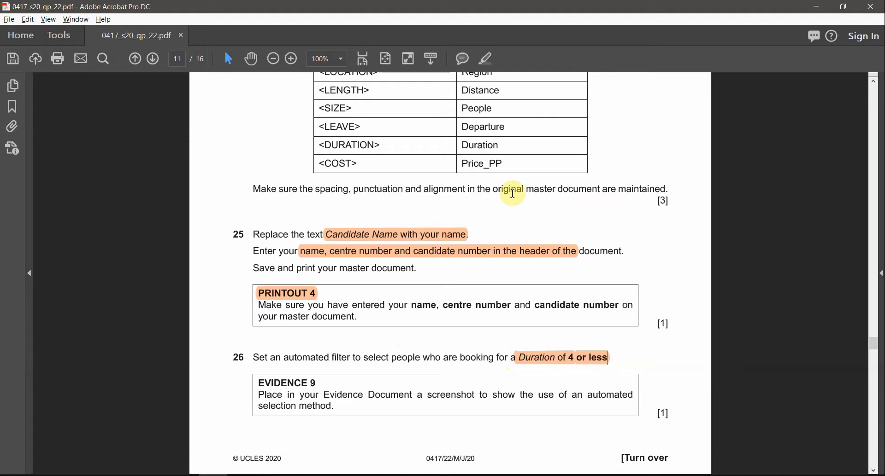
Step: Open the filter options for the letter's mail merge recipient list in Word, and check the condition in question 26
key(alt+Tab)
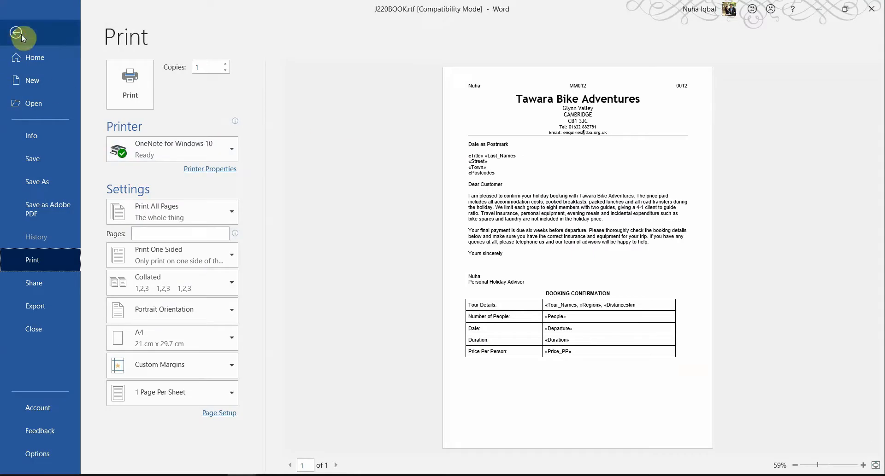
click(21, 34)
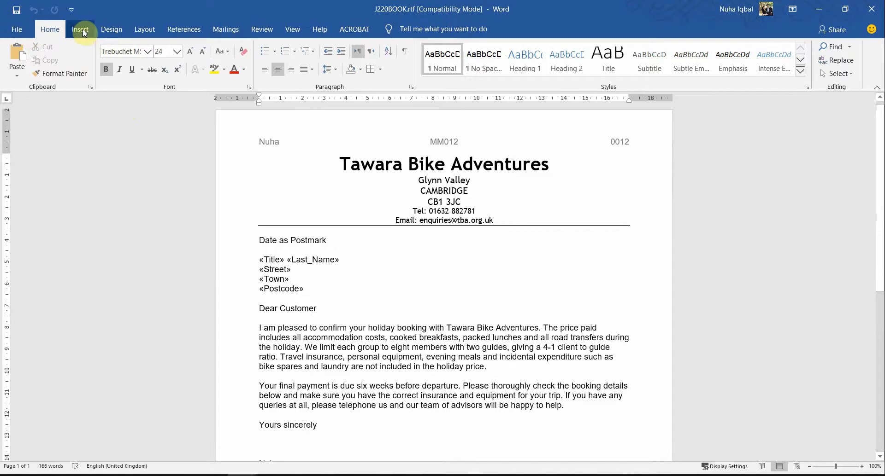
click(225, 31)
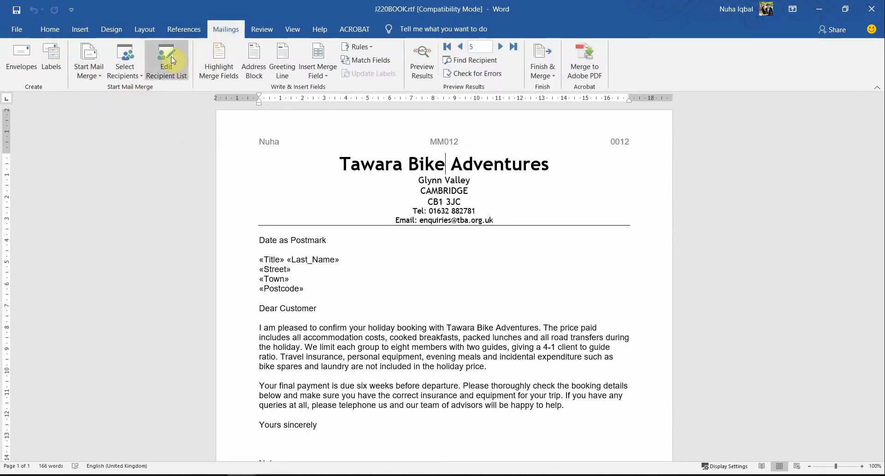
click(174, 78)
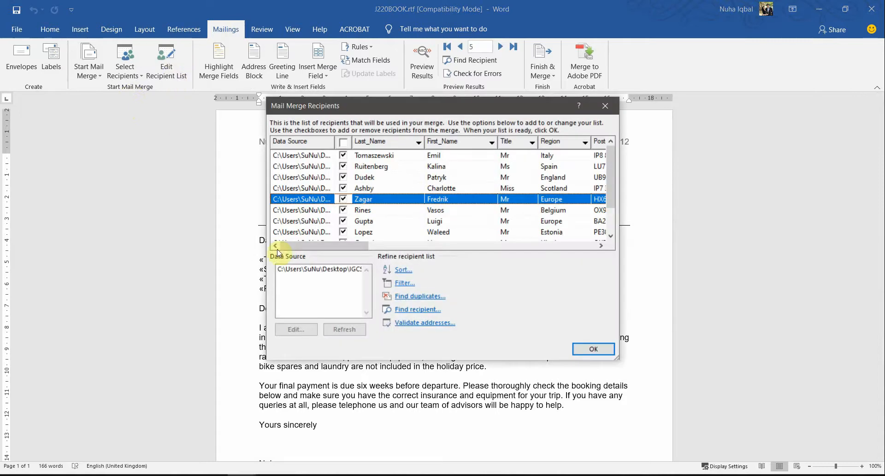
click(403, 288)
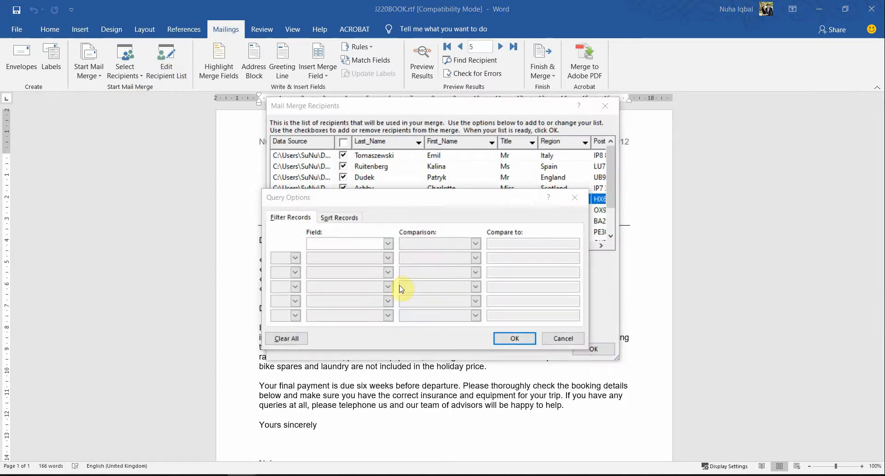
key(alt+Tab)
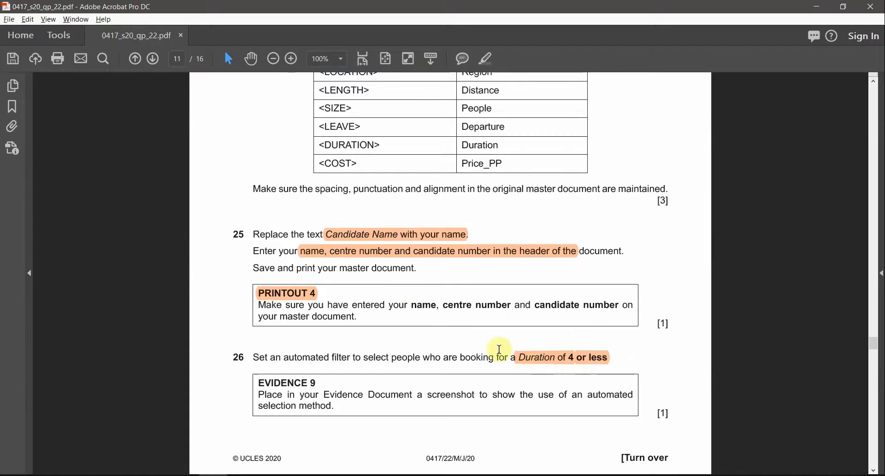
key(alt+Tab)
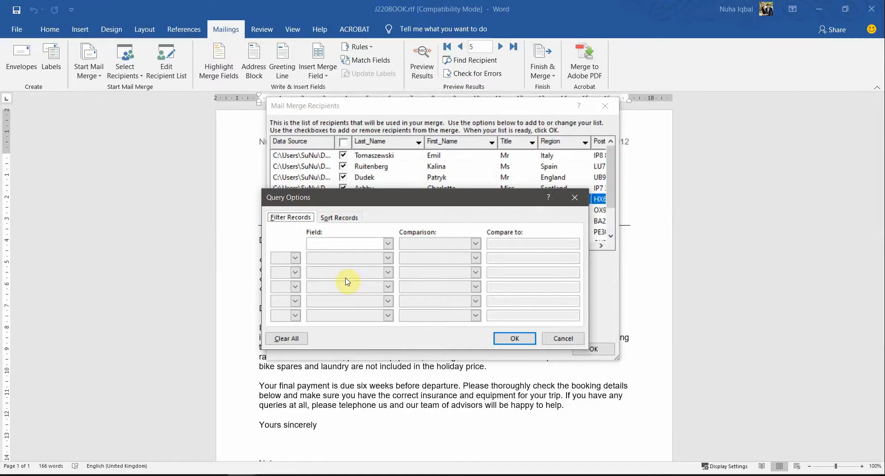
Step: Try to filter the mail merge recipients to those with Duration less than or equal to 4
click(341, 244)
scroll(353, 273, down, 1)
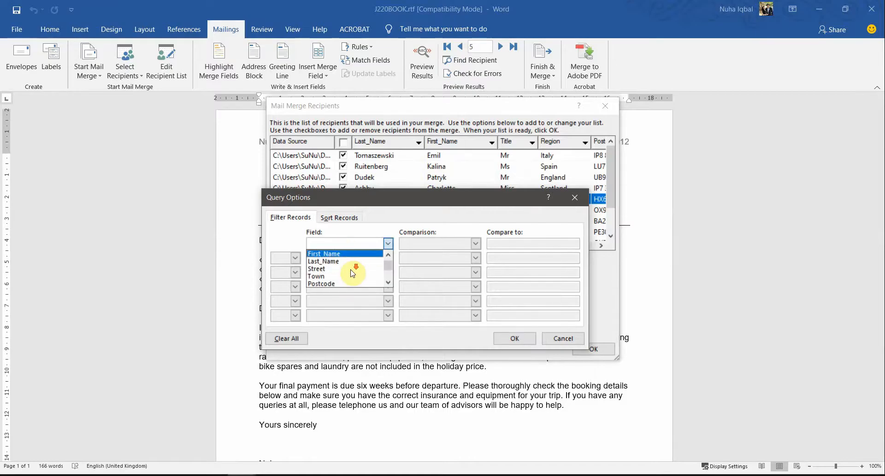
scroll(352, 273, down, 6)
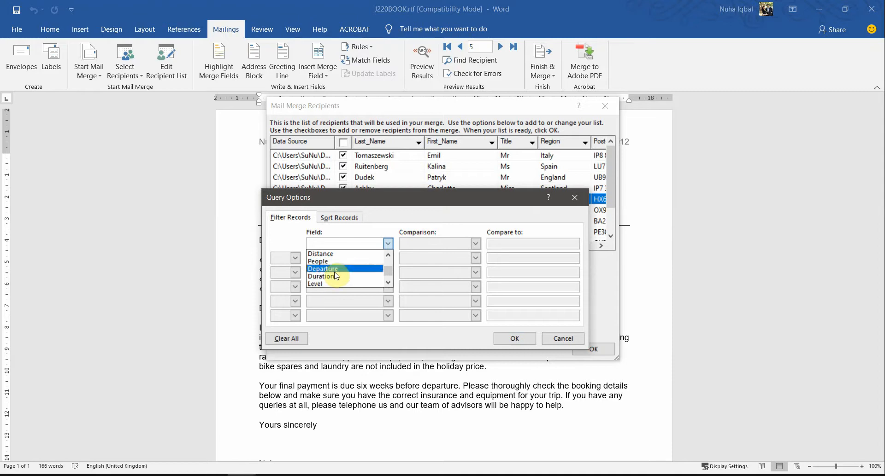
click(318, 283)
key(alt+Tab)
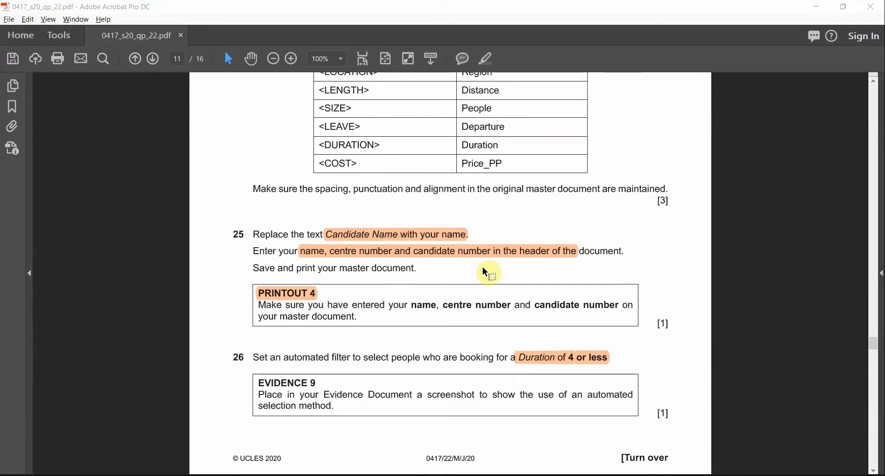
key(alt+Tab)
click(474, 244)
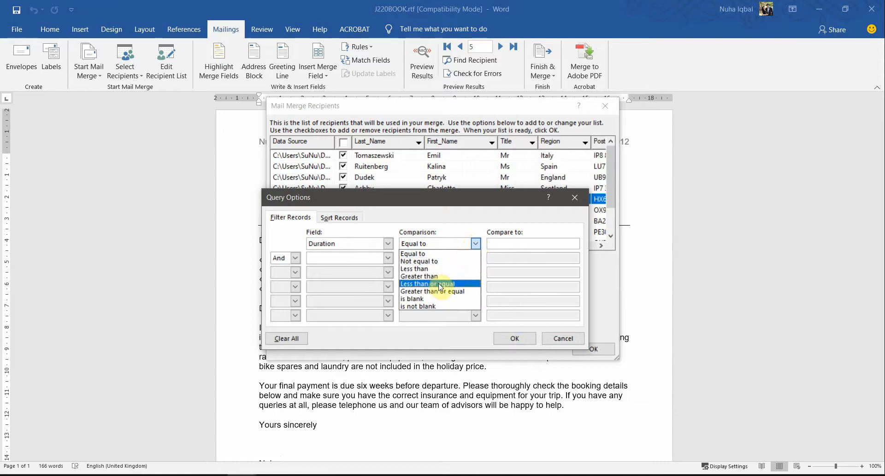
click(457, 284)
click(509, 245)
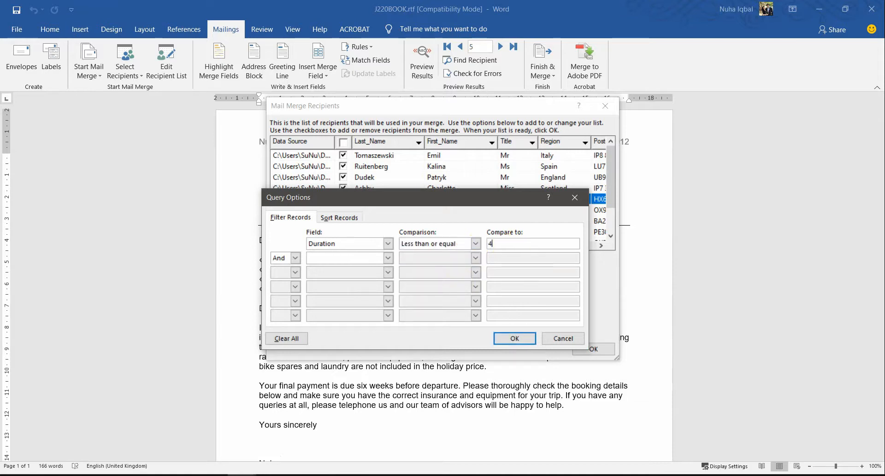
click(514, 341)
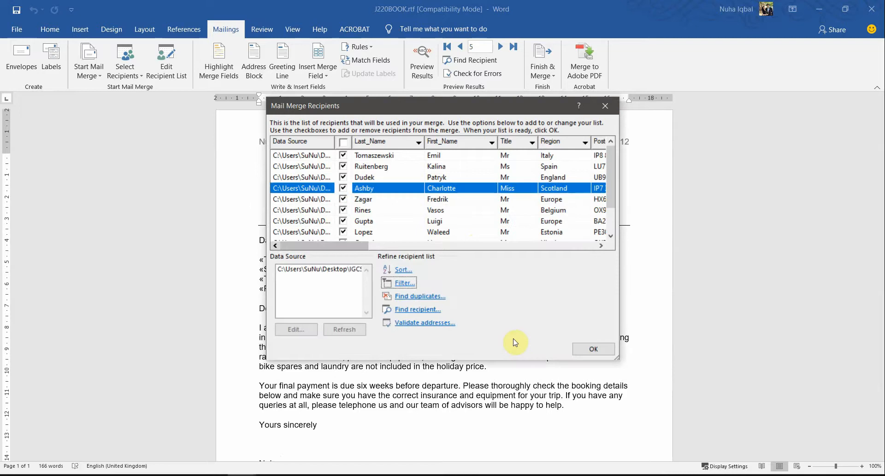
Step: Enlarge the Mail Merge Recipients window to show more rows and columns of the recipient list
scroll(547, 217, down, 1)
scroll(547, 216, up, 1)
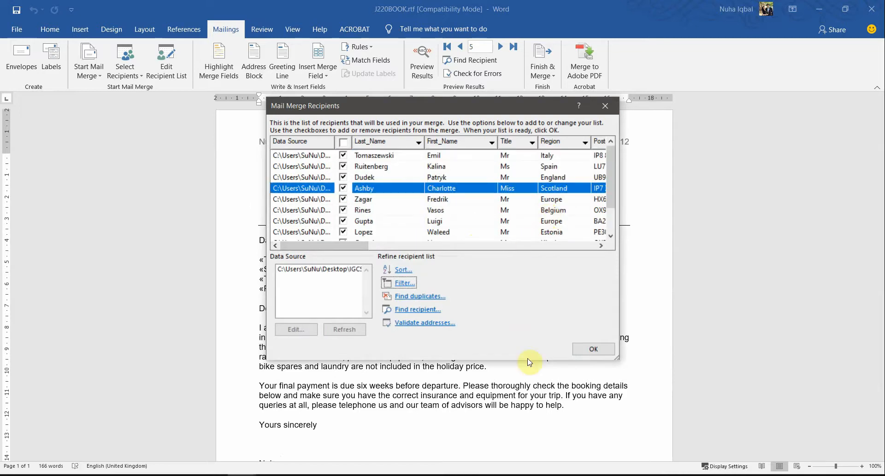
drag(614, 361, 776, 431)
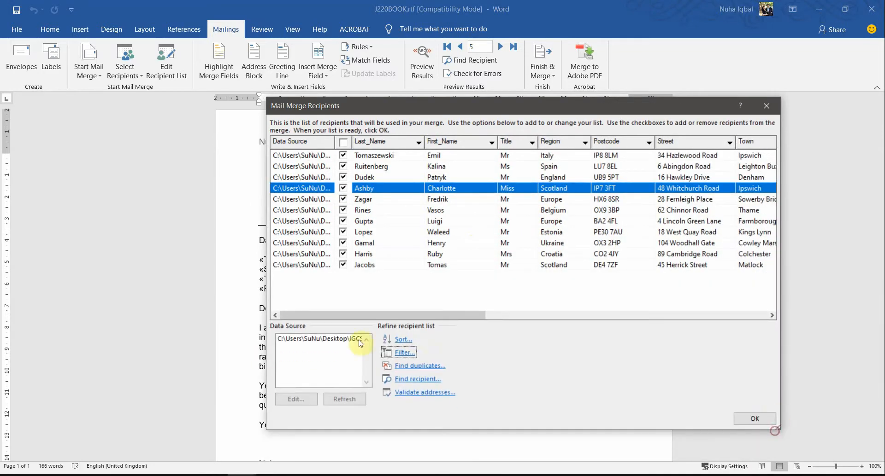
Step: Filter the mail merge recipients to those with People less than or equal to 4
click(403, 353)
click(347, 244)
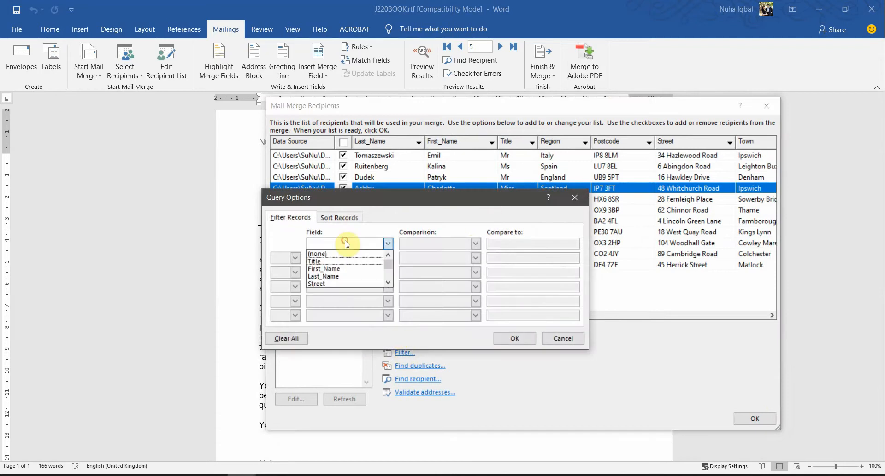
scroll(357, 276, down, 3)
scroll(355, 276, down, 1)
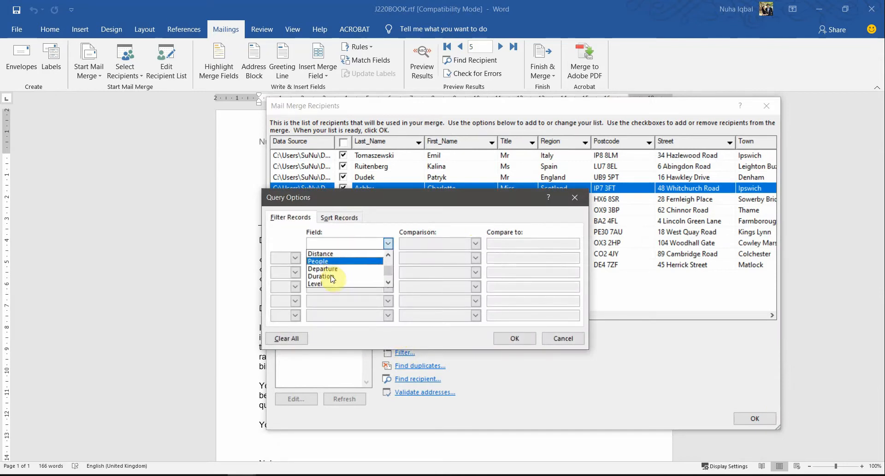
click(331, 276)
click(476, 245)
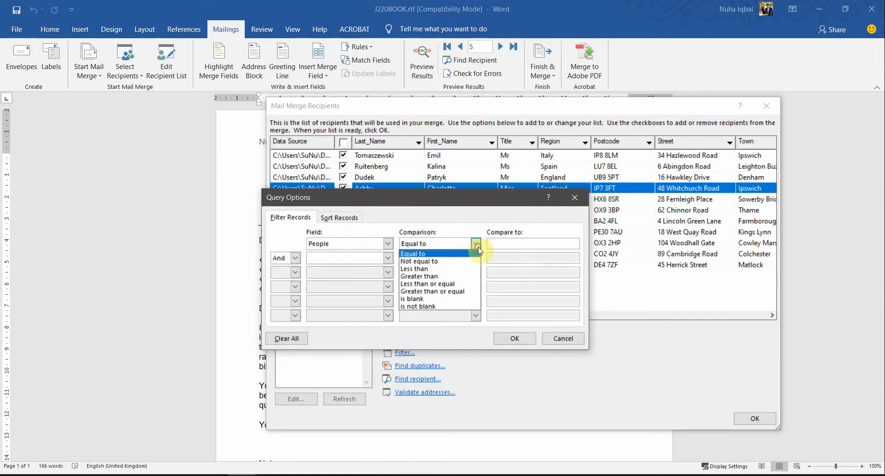
click(456, 284)
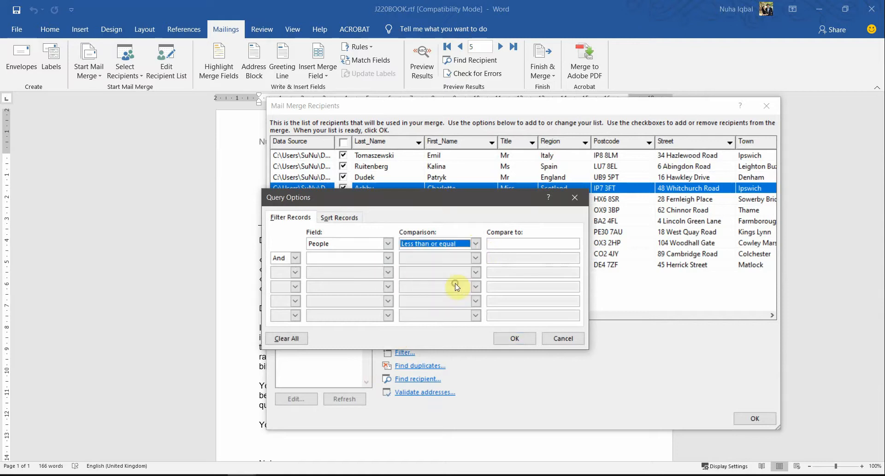
click(522, 243)
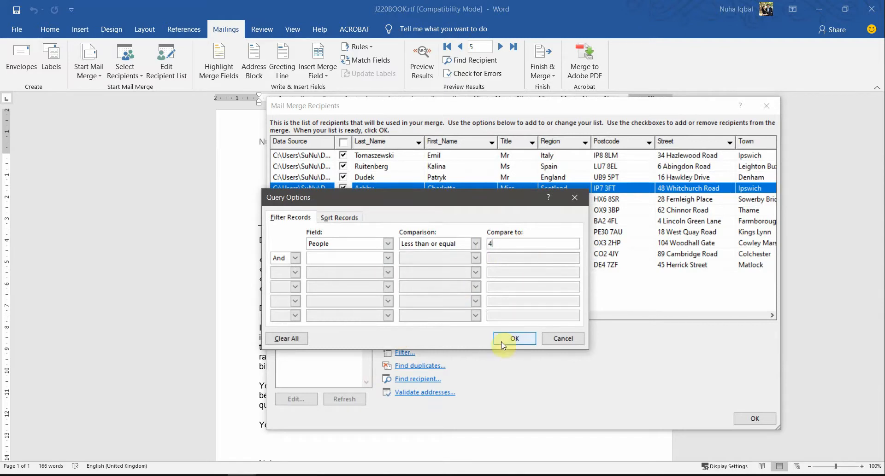
click(513, 340)
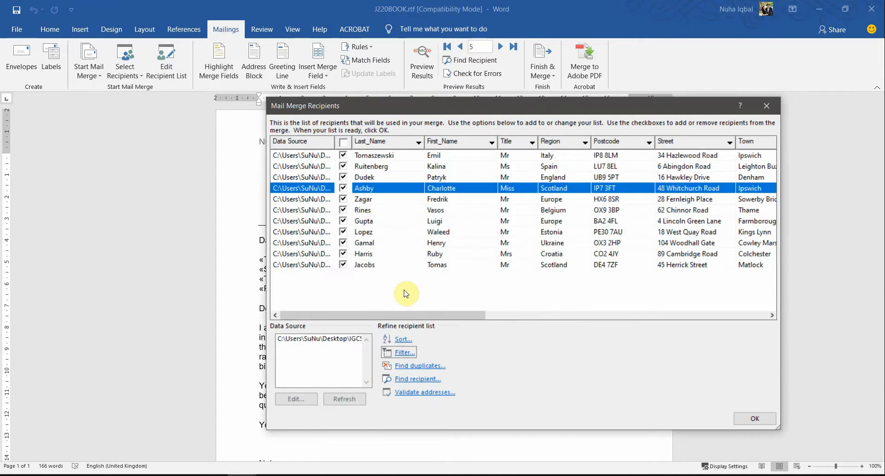
Step: Change the recipient filter's field to Duration, and check the Duration column of the filtered list
click(395, 351)
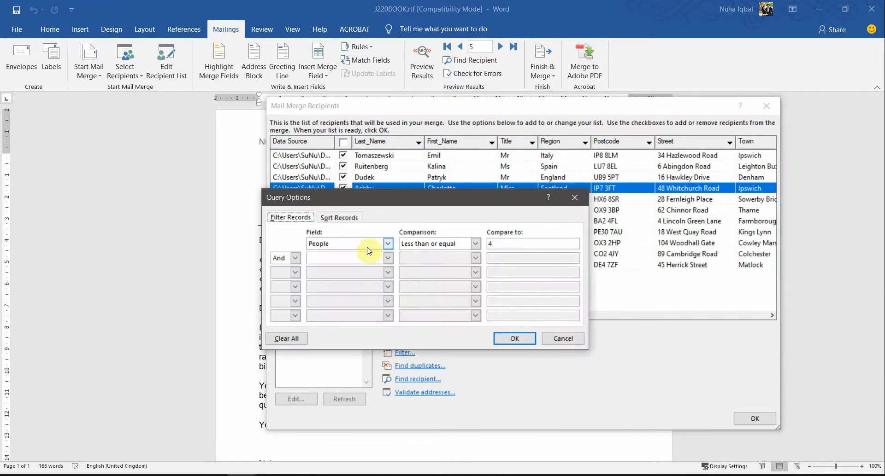
click(387, 244)
scroll(338, 276, down, 2)
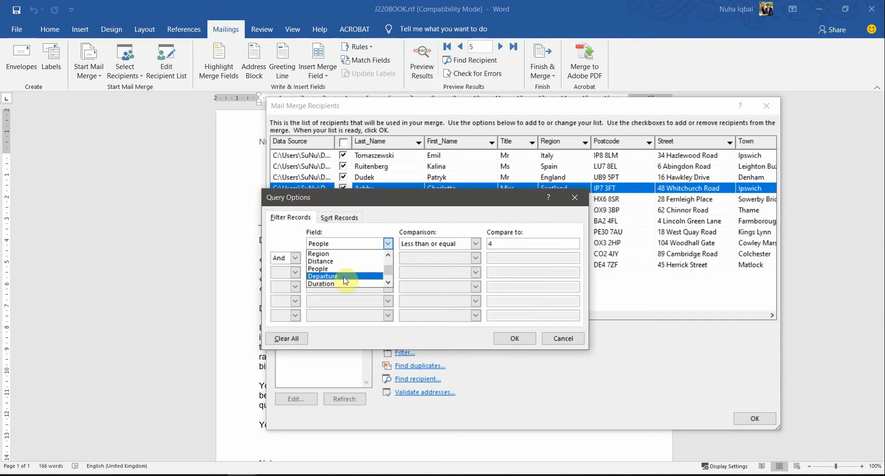
scroll(329, 279, down, 1)
click(329, 276)
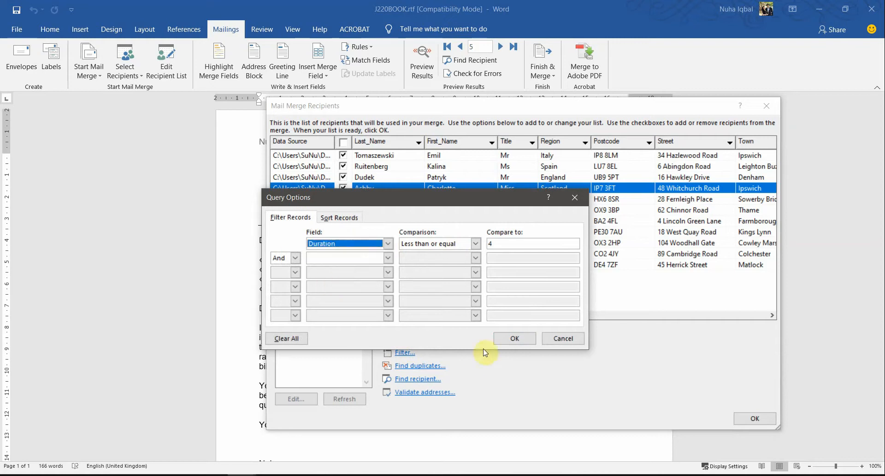
click(508, 339)
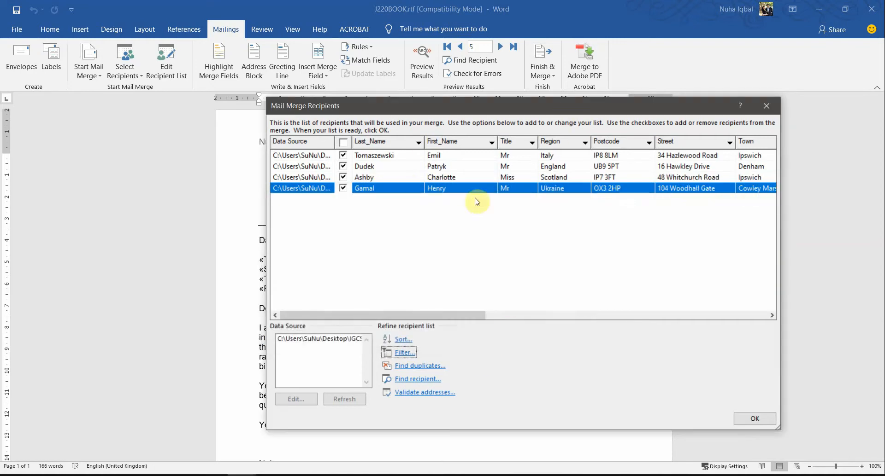
click(399, 239)
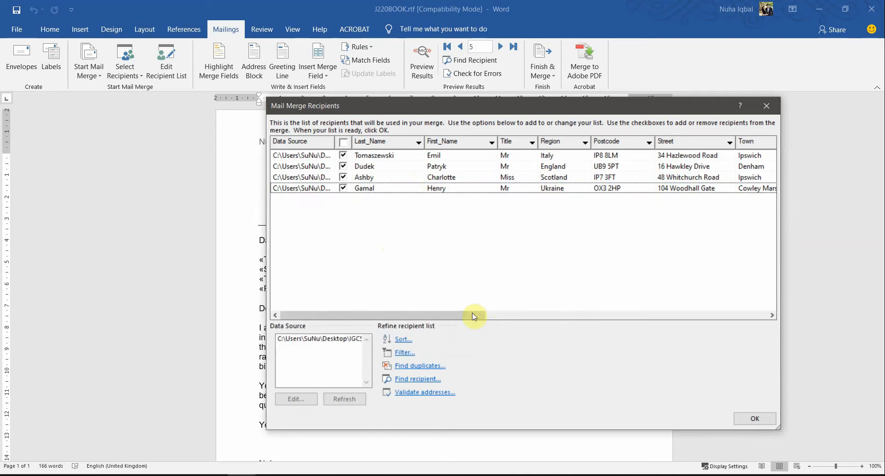
drag(475, 315, 678, 325)
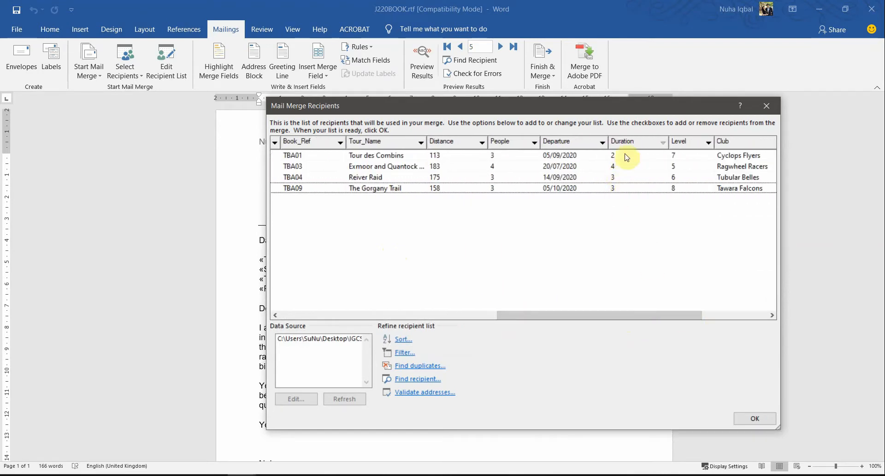
Step: Open the data source J220TOURS.csv in Excel as read-only and fit all column widths to their contents
click(169, 474)
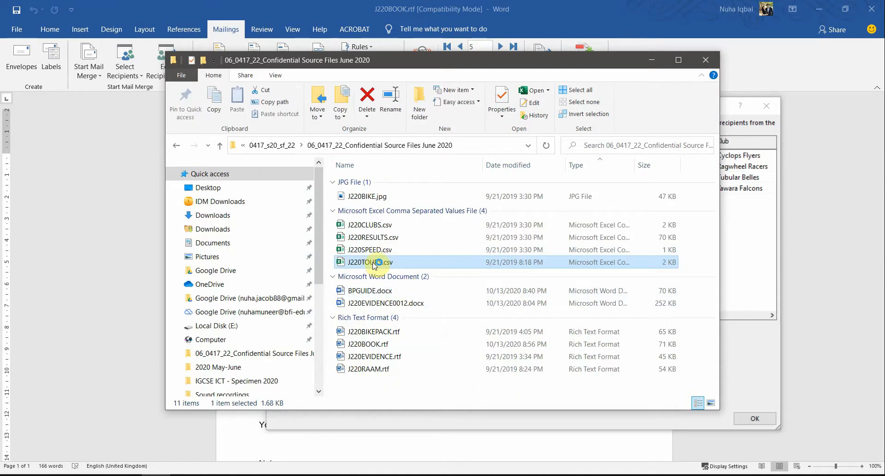
double_click(372, 263)
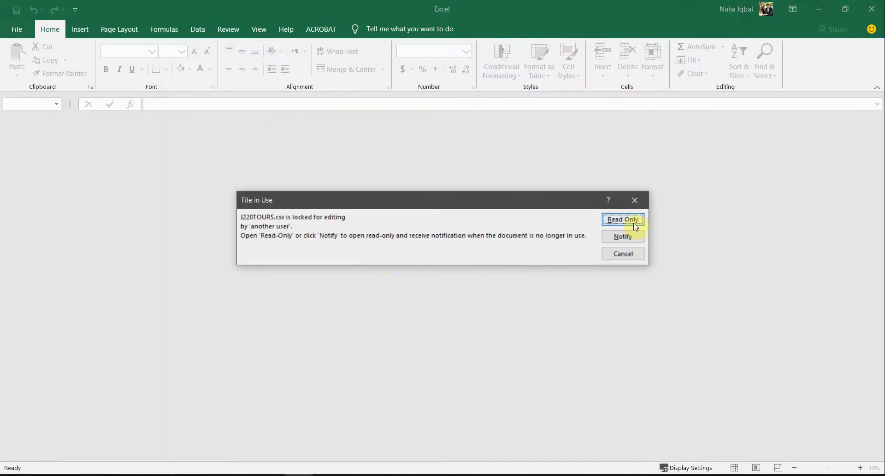
click(623, 220)
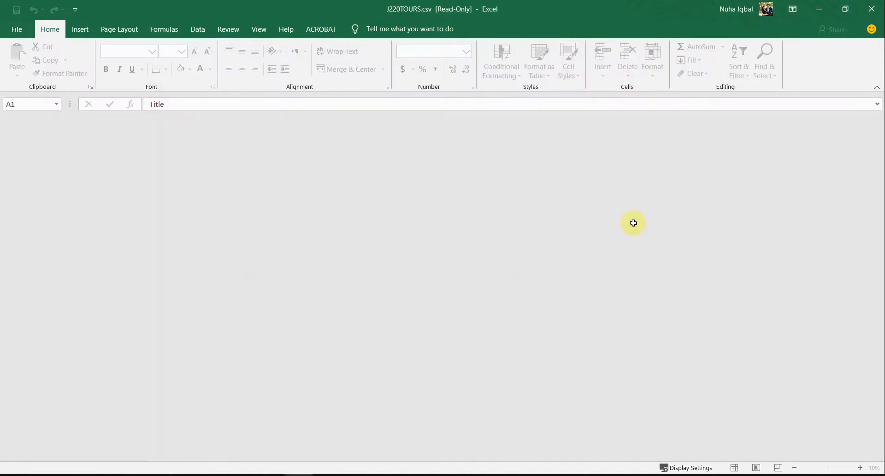
click(16, 122)
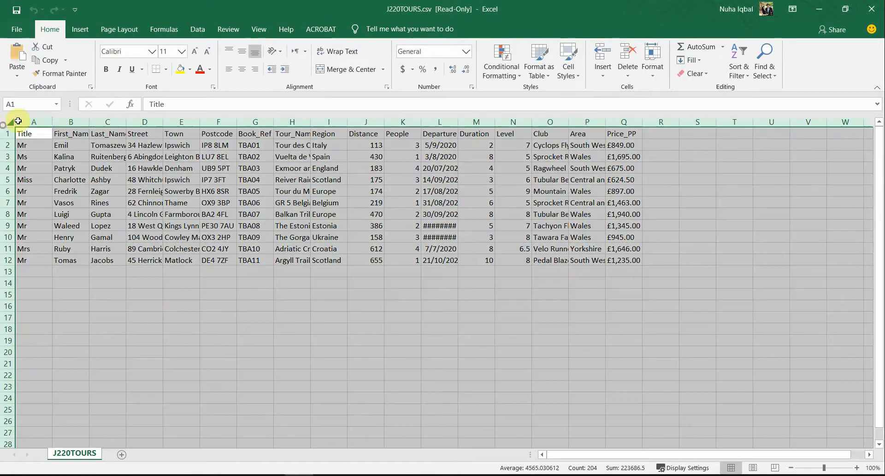
click(46, 121)
click(8, 121)
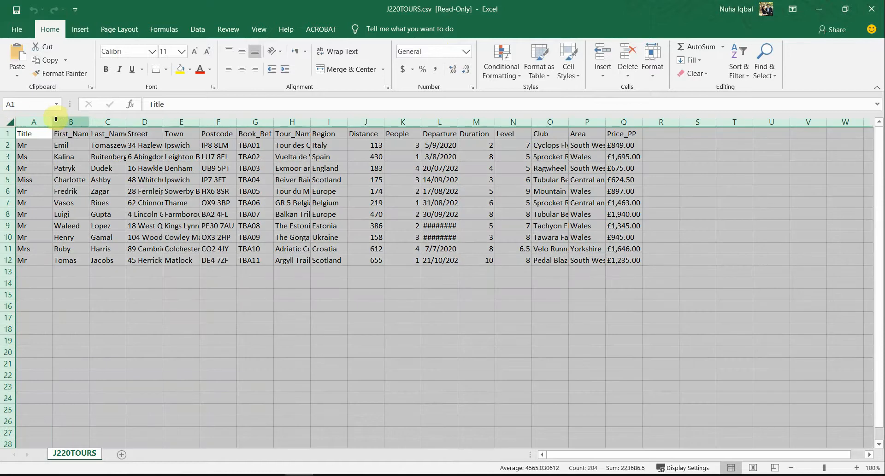
double_click(50, 121)
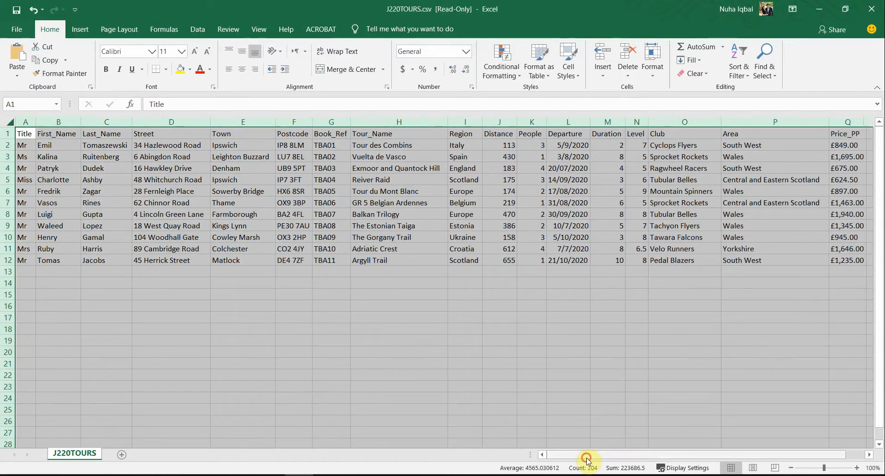
click(636, 191)
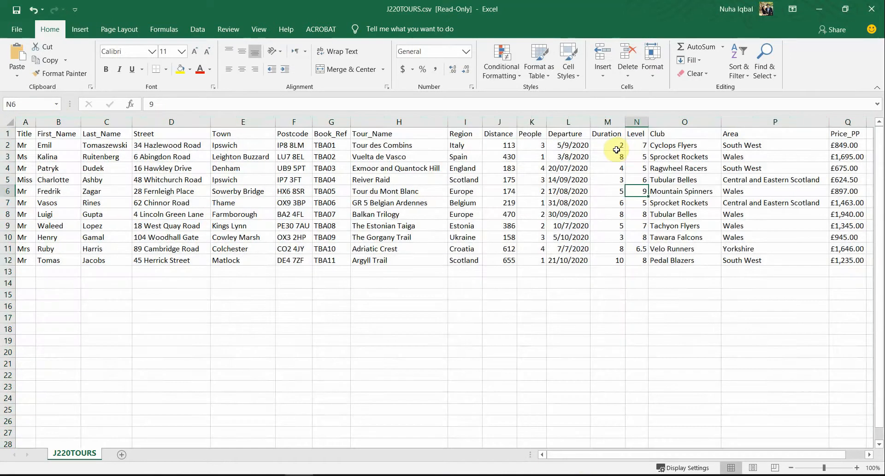
drag(616, 149, 616, 168)
click(617, 168)
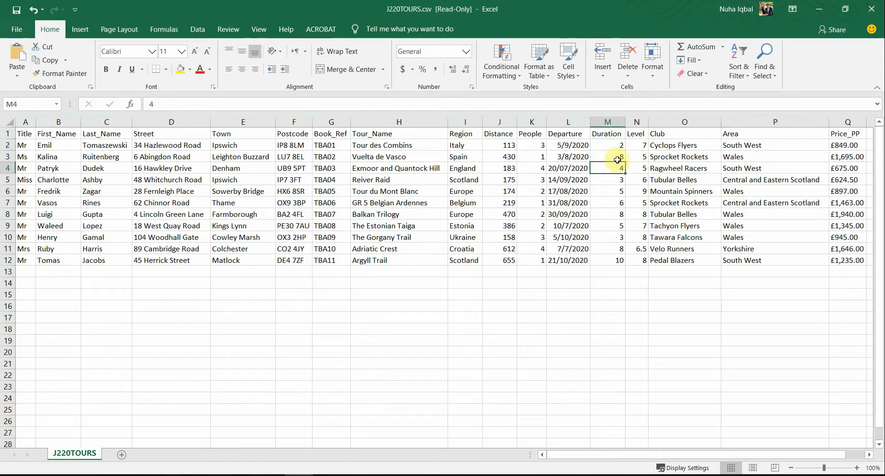
click(617, 146)
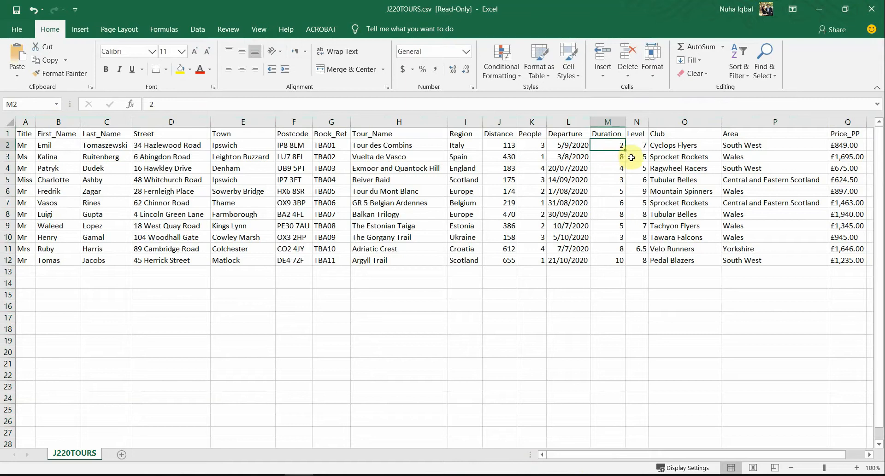
ctrl+click(619, 168)
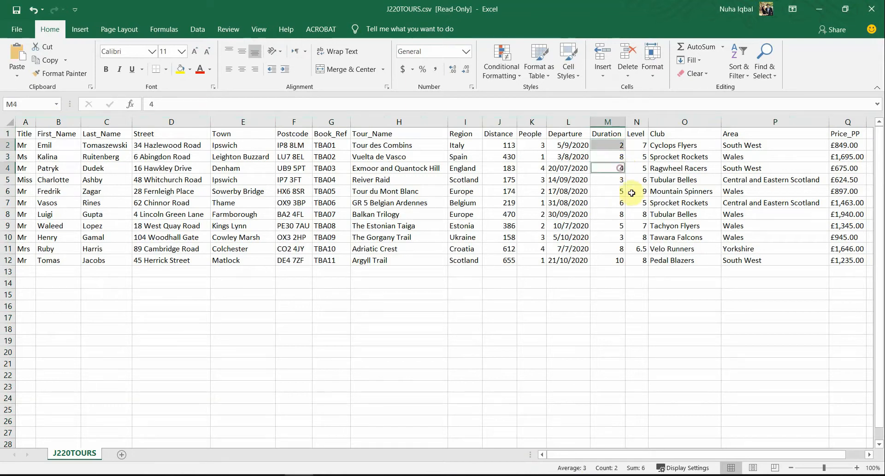
ctrl+click(620, 181)
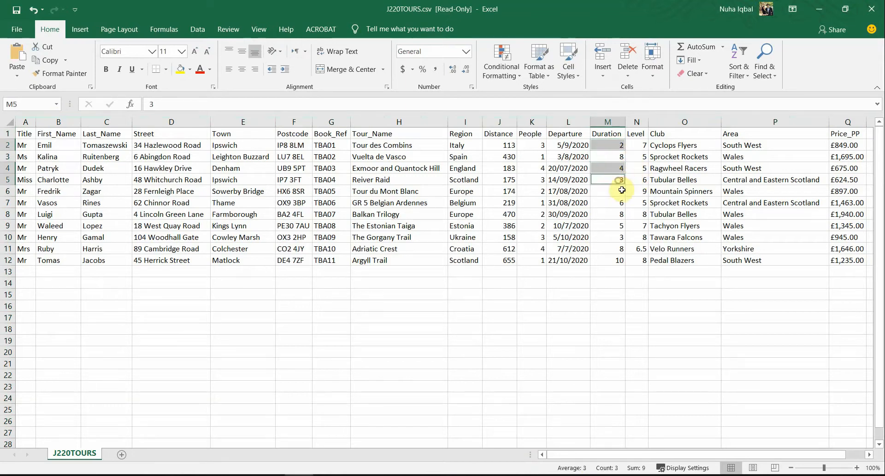
ctrl+click(617, 226)
ctrl+click(616, 238)
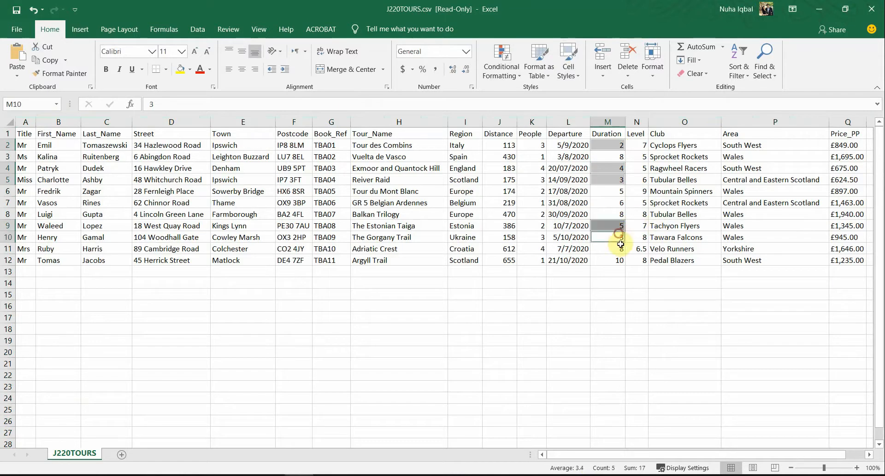
click(612, 237)
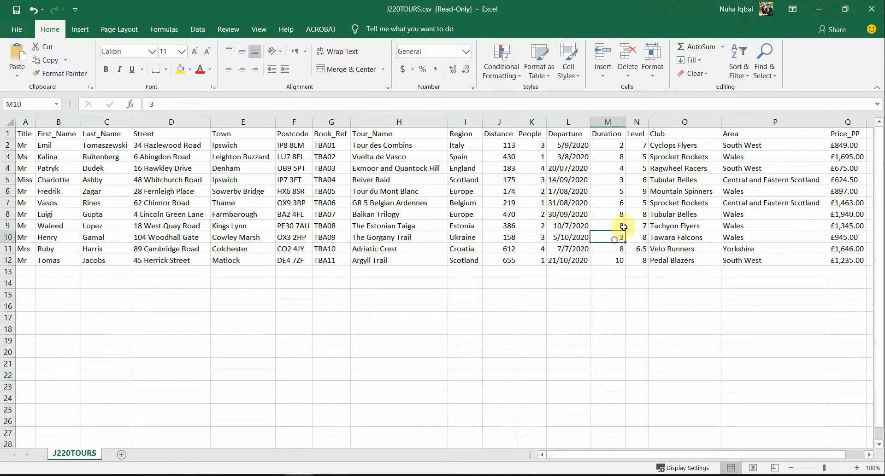
Step: Select the Duration cells M2, M4, M5 and M10 together to compare the bookings of 4 or less with the filtered recipients
click(622, 146)
ctrl+click(620, 167)
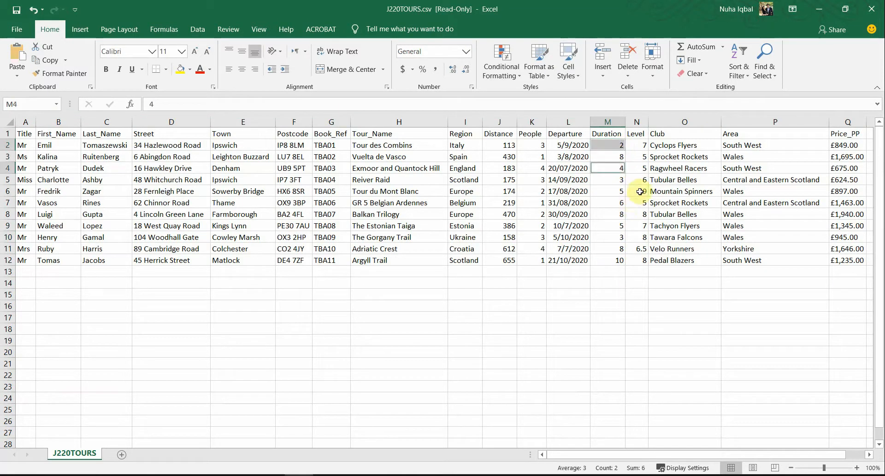
ctrl+click(621, 182)
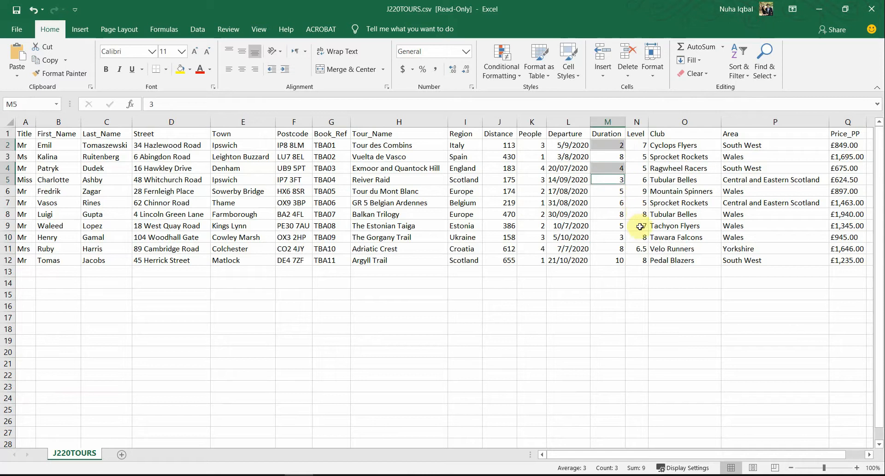
ctrl+click(605, 238)
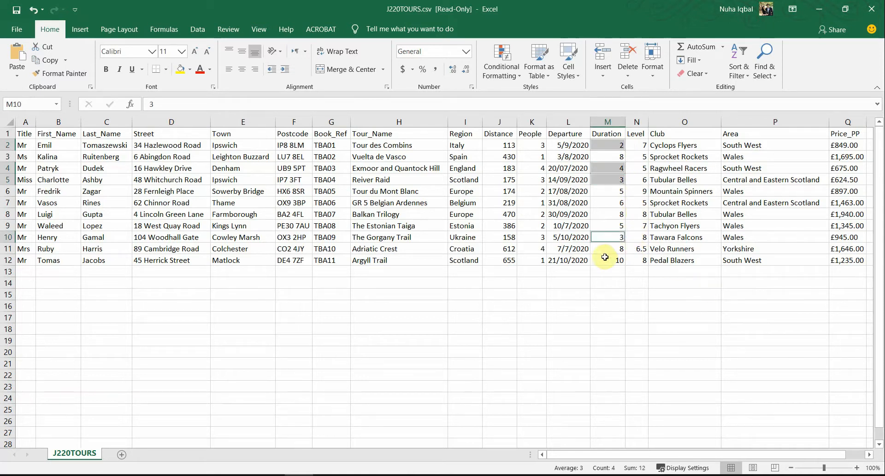
ctrl+click(610, 339)
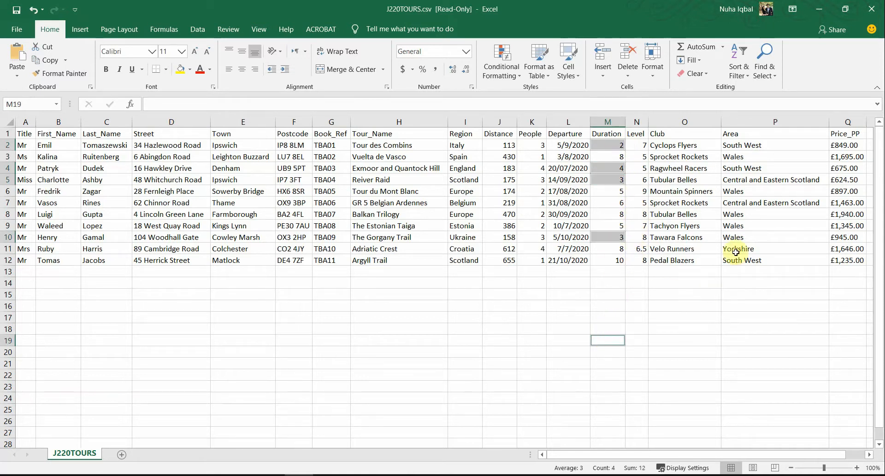
Step: Switch back to the letter in Word and accept the filtered mail merge recipient list
key(alt+Tab)
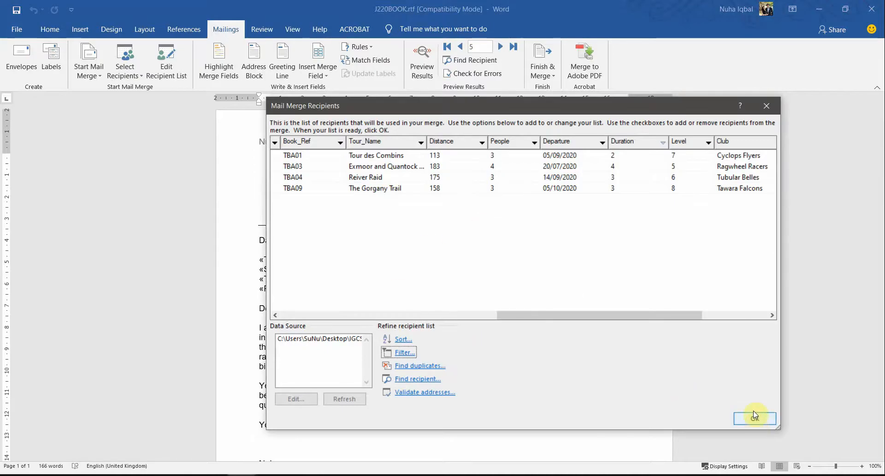
click(754, 419)
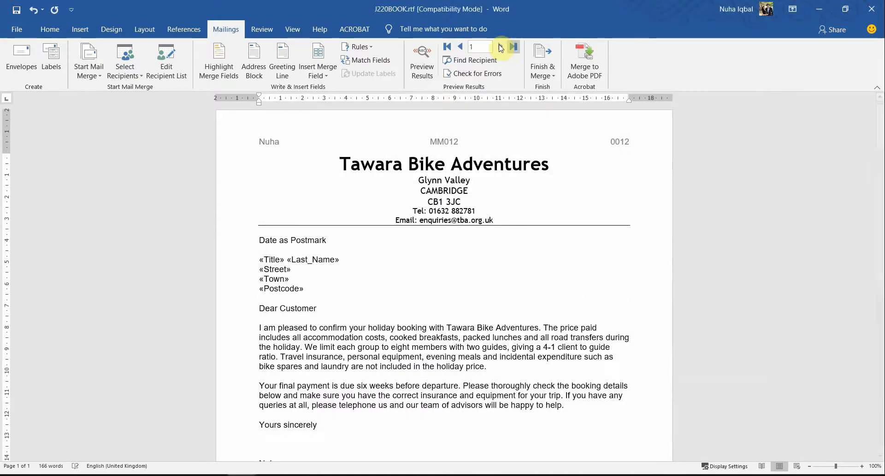
Step: Preview the merged letters for the filtered recipients, going from the last record back to the first
click(498, 47)
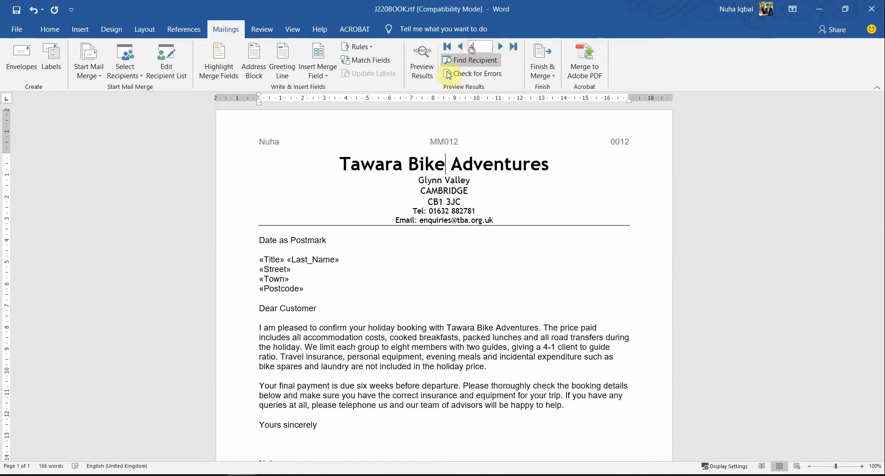
click(423, 60)
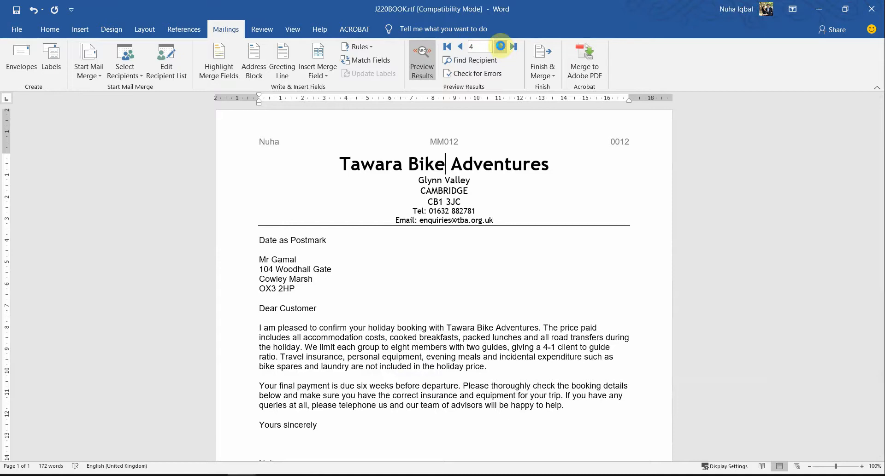
click(459, 47)
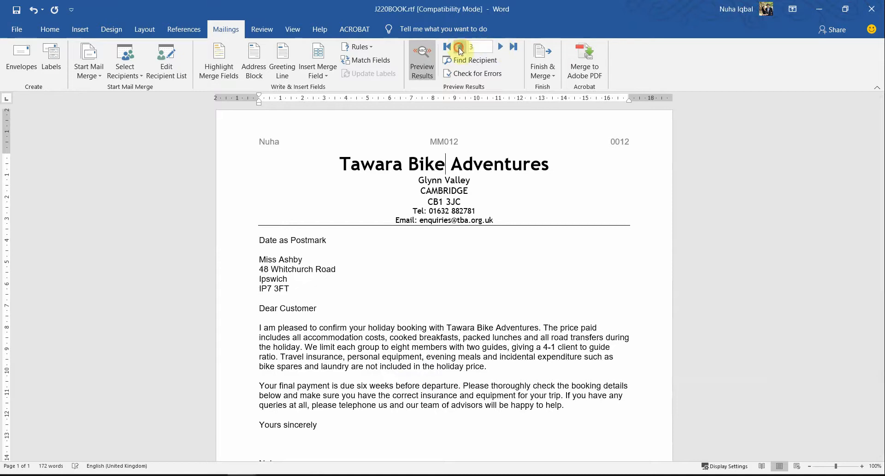
click(458, 47)
click(459, 48)
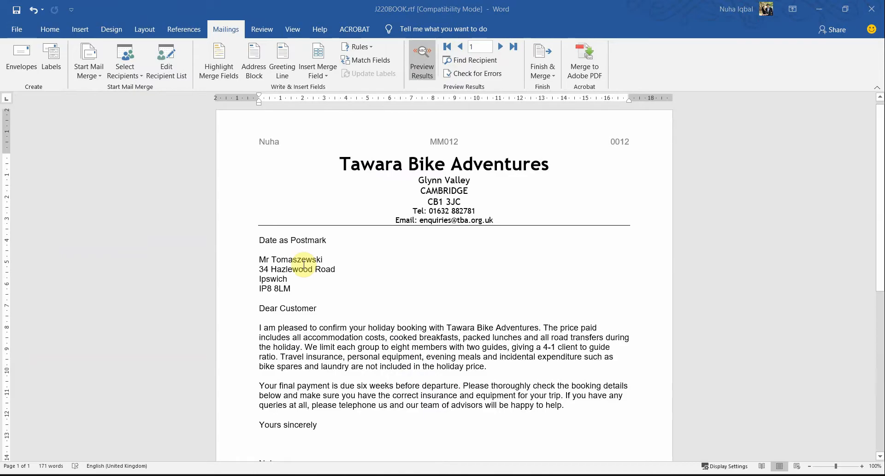
Step: Switch to J220TOURS.csv in Excel and close it without saving the changes
key(alt+Tab)
click(870, 9)
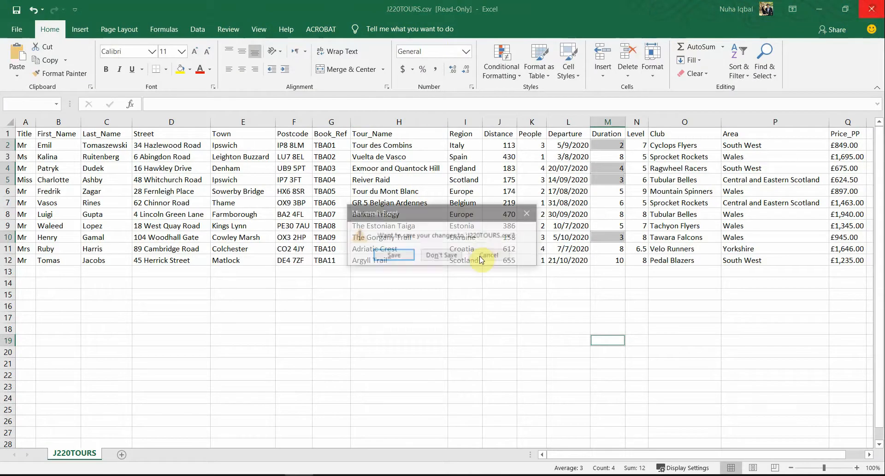
click(454, 252)
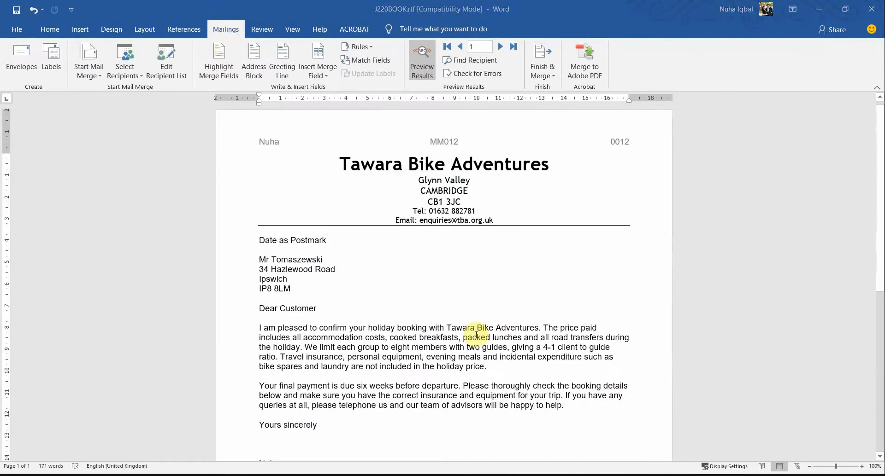
Step: Switch to the question paper 0417_s20_qp_22.pdf in Acrobat, read the Evidence 9 instruction under task 26 and highlight its word EVIDENCE
key(alt+Tab)
scroll(473, 387, down, 1)
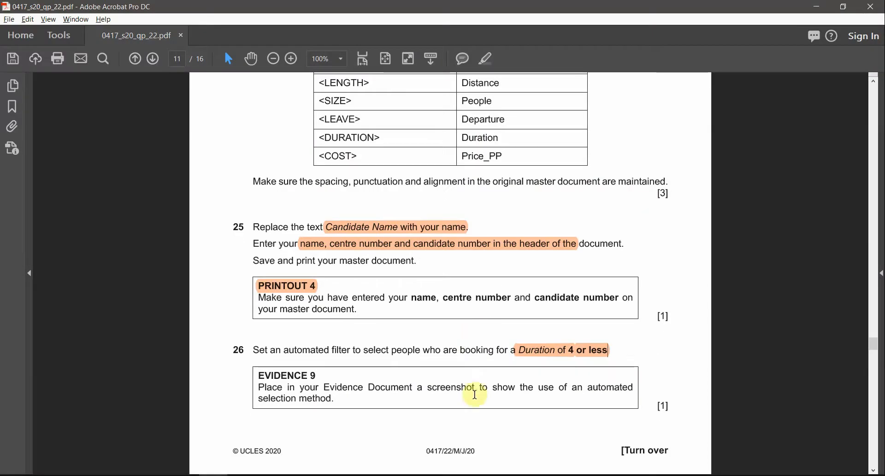
click(375, 395)
click(329, 389)
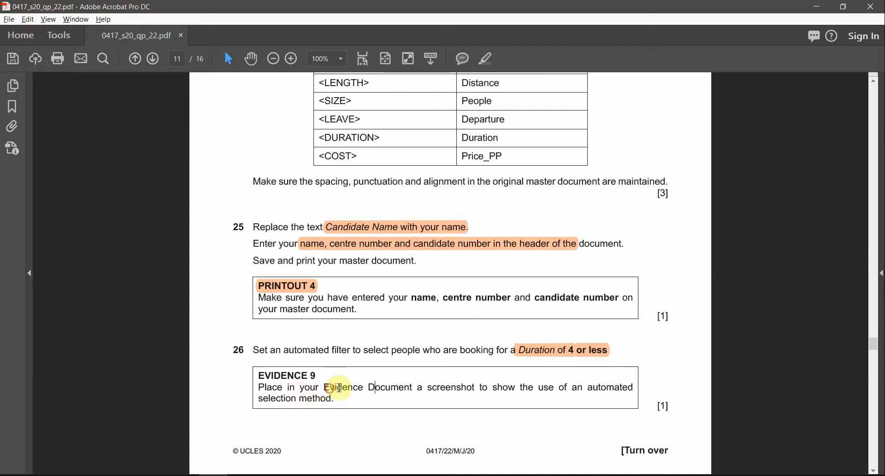
drag(339, 388, 480, 388)
click(480, 387)
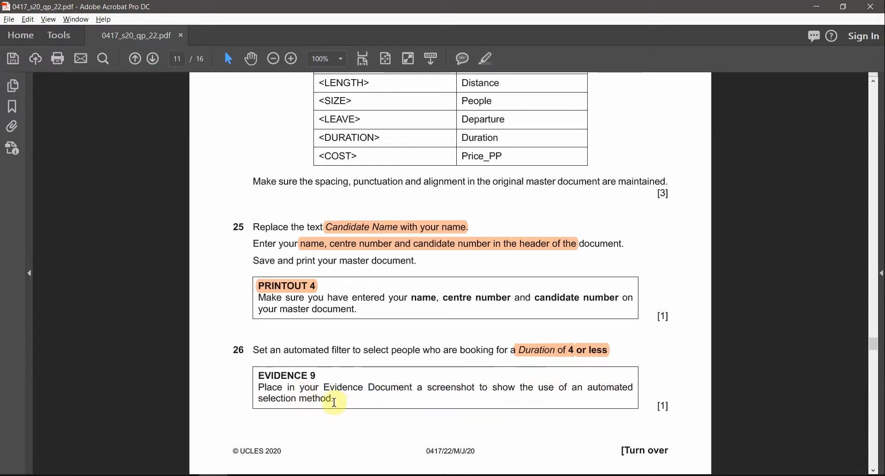
drag(335, 402, 258, 387)
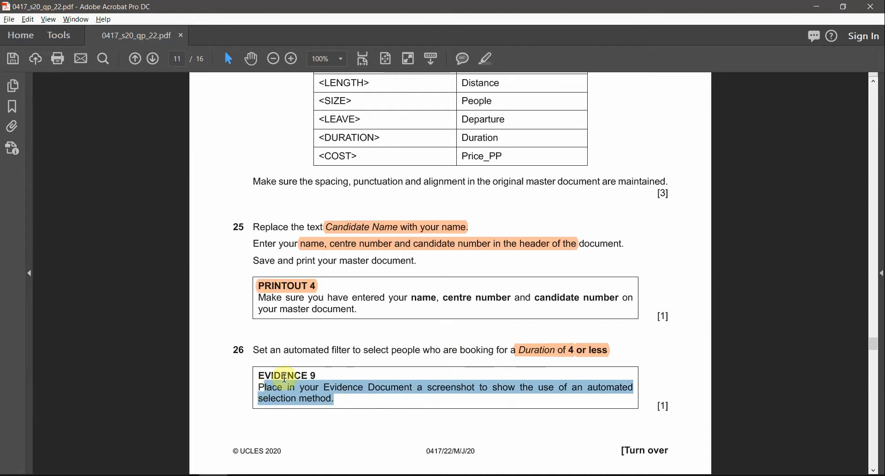
double_click(285, 377)
click(488, 58)
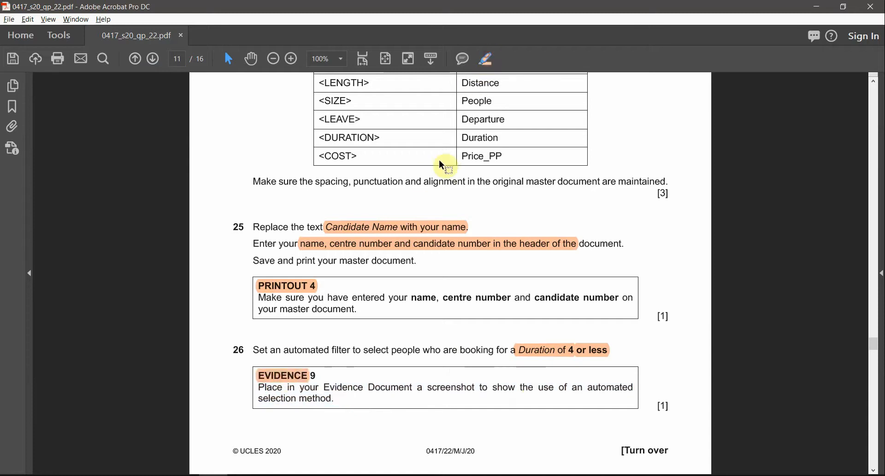
Step: Return to the J220BOOK.rtf letter in Word, open its mail merge recipient list and check the filter conditions without changing them
key(alt+Tab)
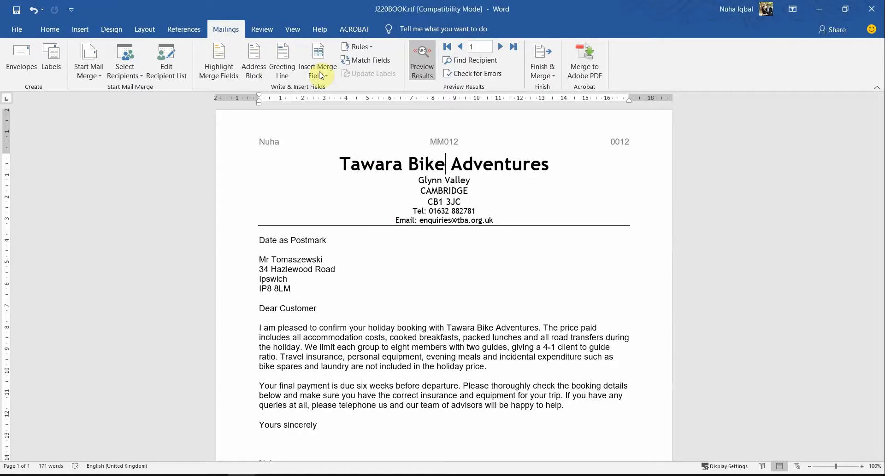
click(162, 56)
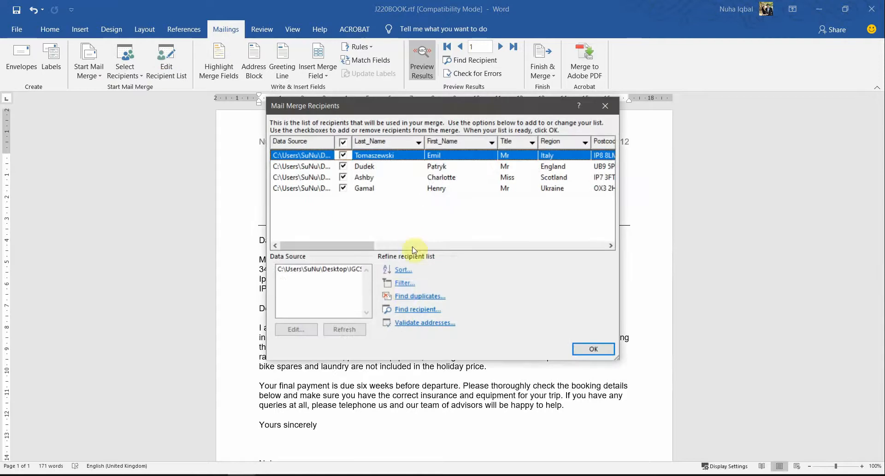
click(404, 287)
drag(403, 249, 444, 218)
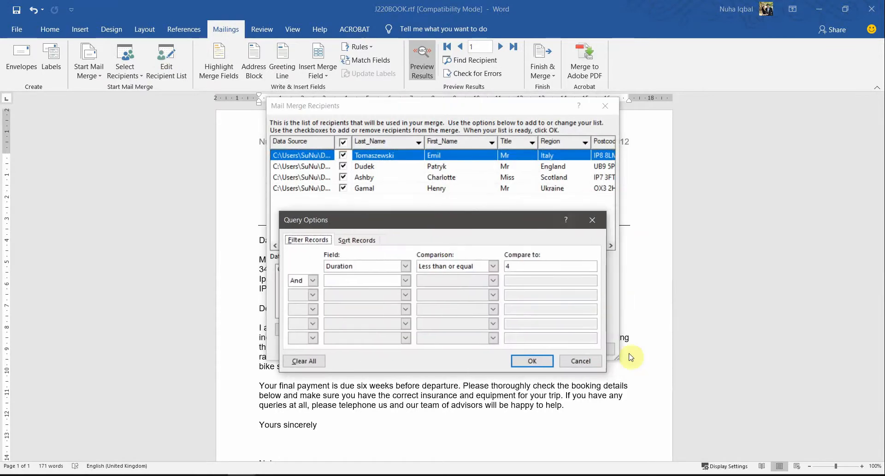
click(591, 362)
Step: Resize and reposition the Mail Merge Recipients dialog so that it shows the columns from Data Source to Street
drag(620, 264, 849, 275)
drag(695, 109, 496, 121)
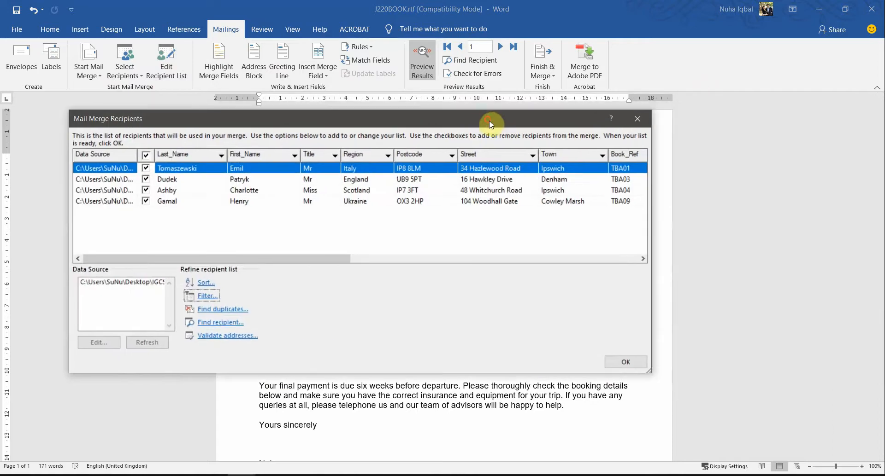
drag(681, 210, 830, 230)
drag(634, 127, 593, 125)
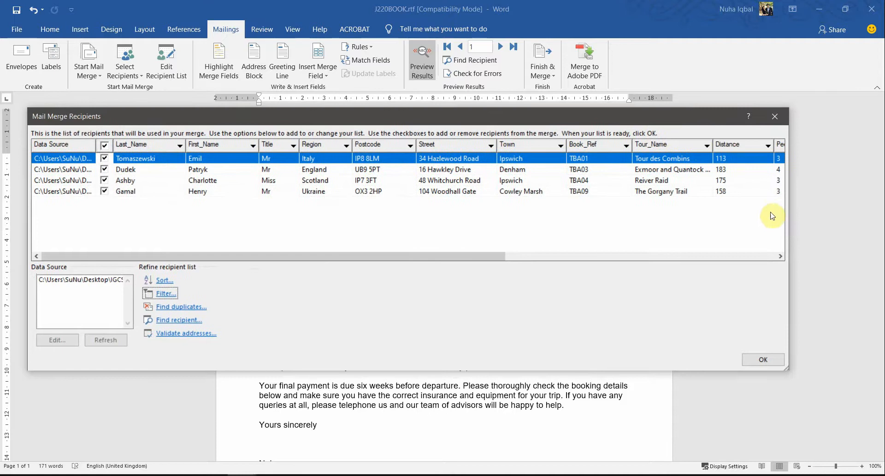
drag(787, 204, 879, 212)
mouse_move(615, 257)
mouse_down()
mouse_move(855, 255)
mouse_move(613, 258)
mouse_up()
drag(747, 116, 734, 111)
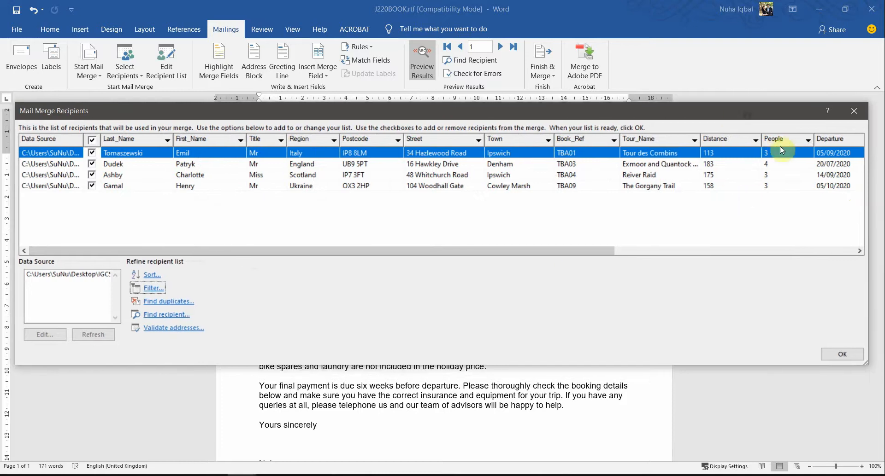
drag(867, 196, 469, 202)
drag(365, 117, 555, 96)
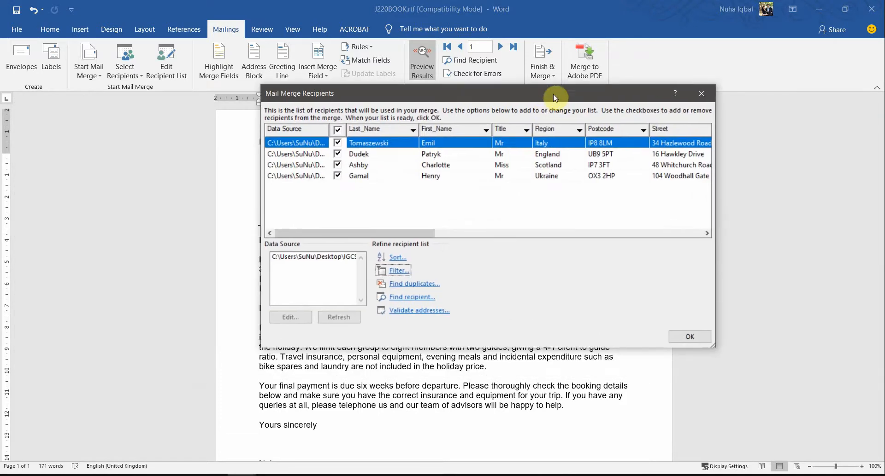
Step: Capture a screenshot of the recipient list with its Duration filter conditions displayed, and close both dialogs keeping the filter
click(403, 273)
drag(476, 228, 480, 191)
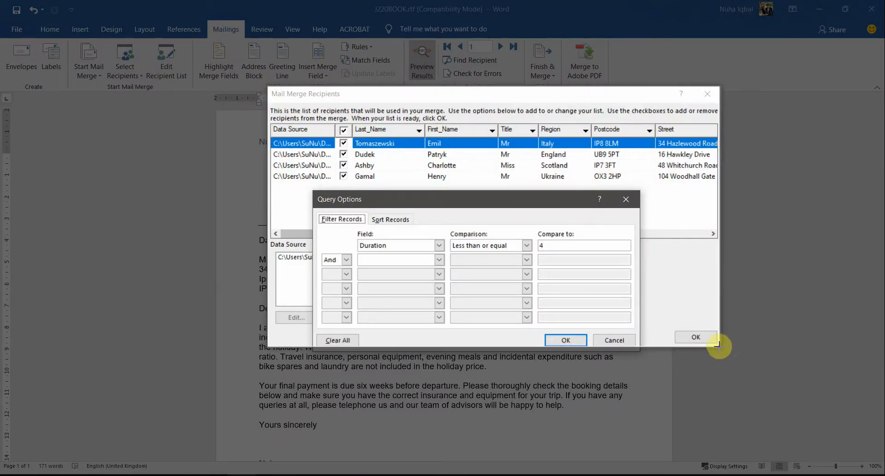
drag(719, 347, 721, 349)
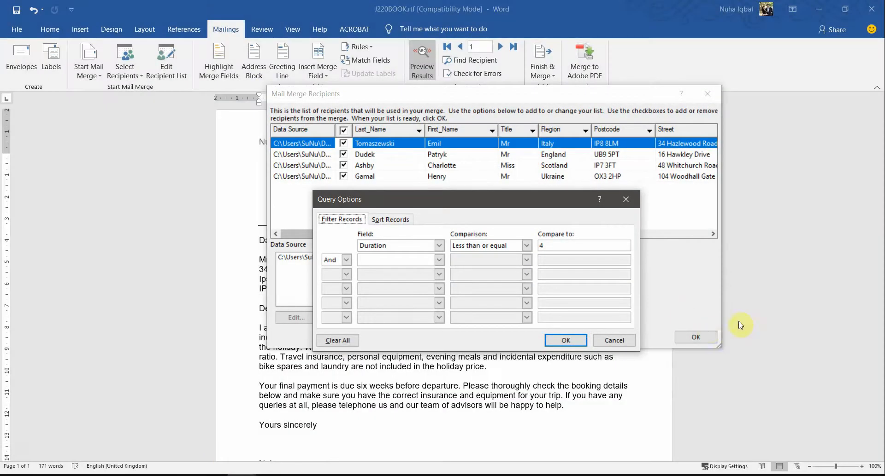
click(614, 341)
click(696, 338)
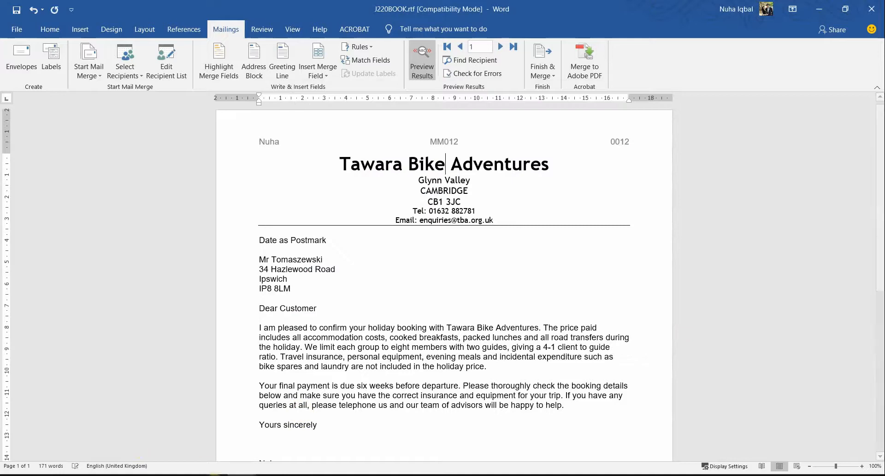
Step: Switch to J220EVIDENCE0012.docx in Word and paste the filter screenshot as a picture below the heading "Step 26 - EVIDENCE 9 here:"
key(alt+Tab)
key(alt+Tab)
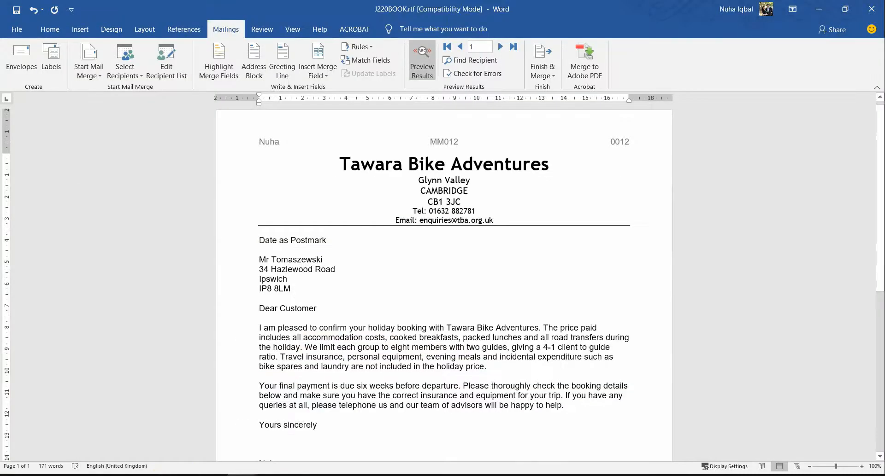
mouse_move(242, 475)
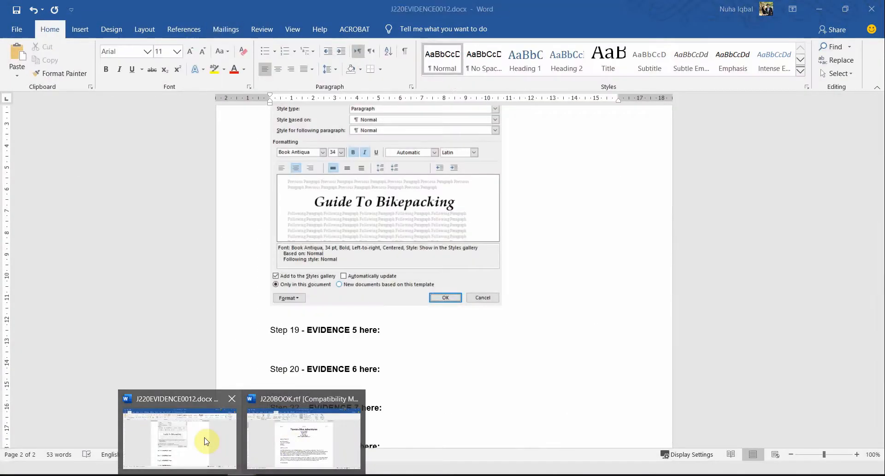
click(205, 440)
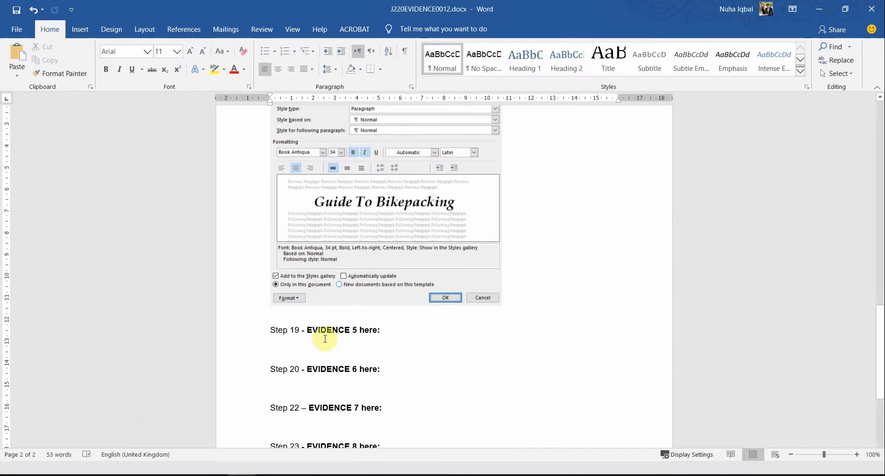
scroll(396, 345, down, 3)
scroll(397, 347, down, 1)
click(364, 299)
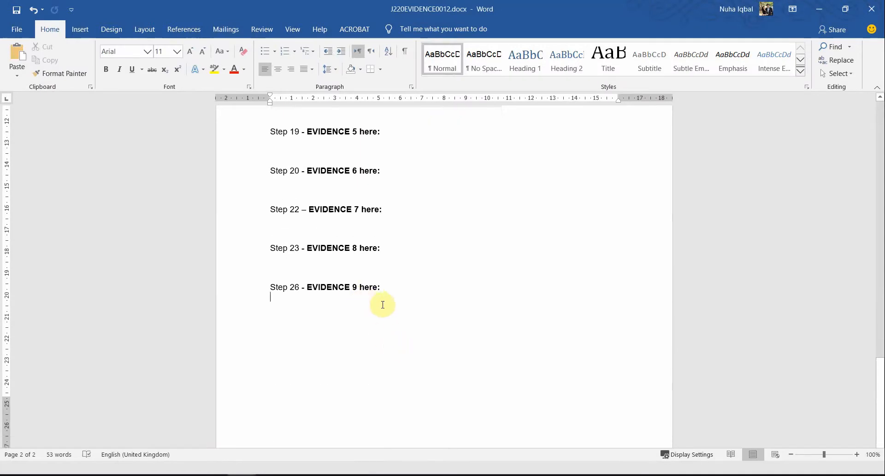
right_click(341, 304)
click(289, 299)
right_click(288, 298)
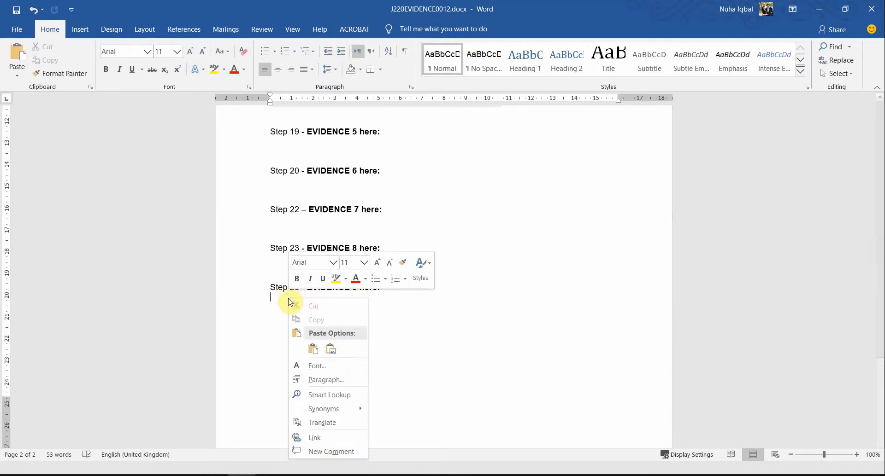
click(333, 352)
Step: Scale the pasted filter screenshot down proportionally to about 13 cm wide so that it fits within the page margins
scroll(433, 323, down, 6)
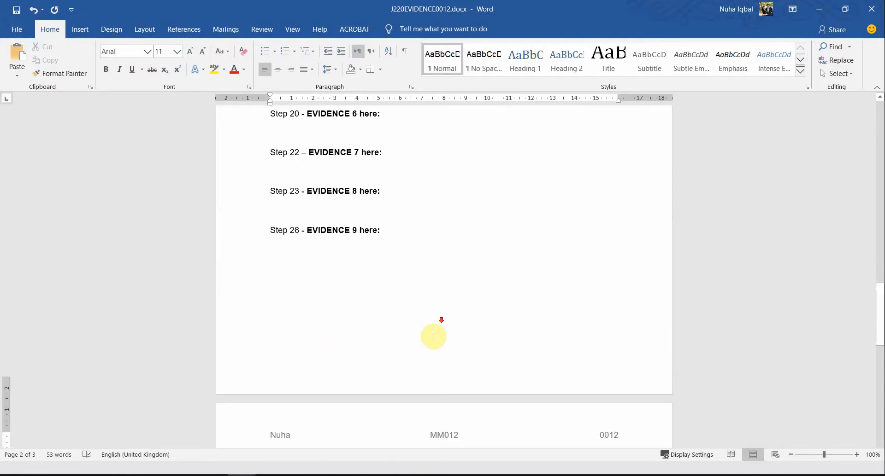
scroll(424, 340, down, 3)
click(276, 282)
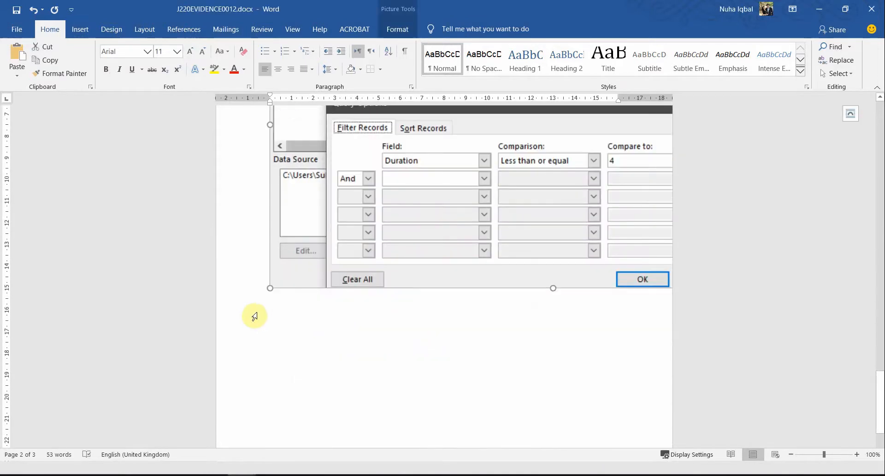
drag(272, 289, 500, 197)
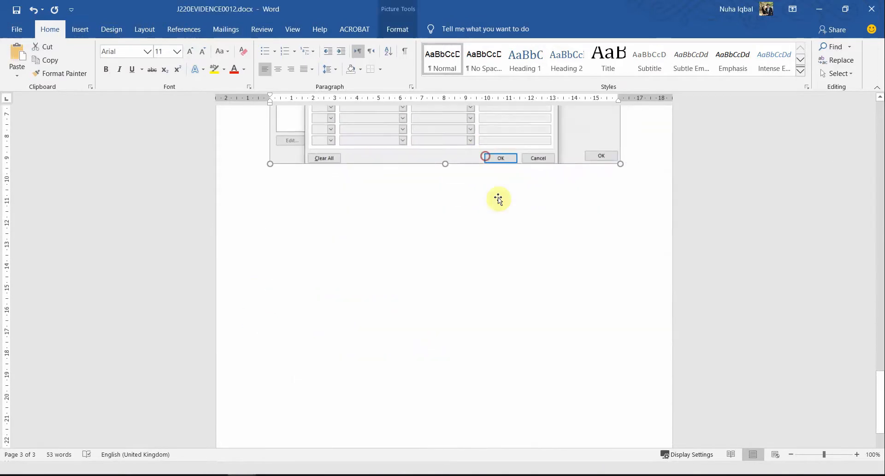
scroll(577, 360, up, 4)
drag(620, 395, 557, 356)
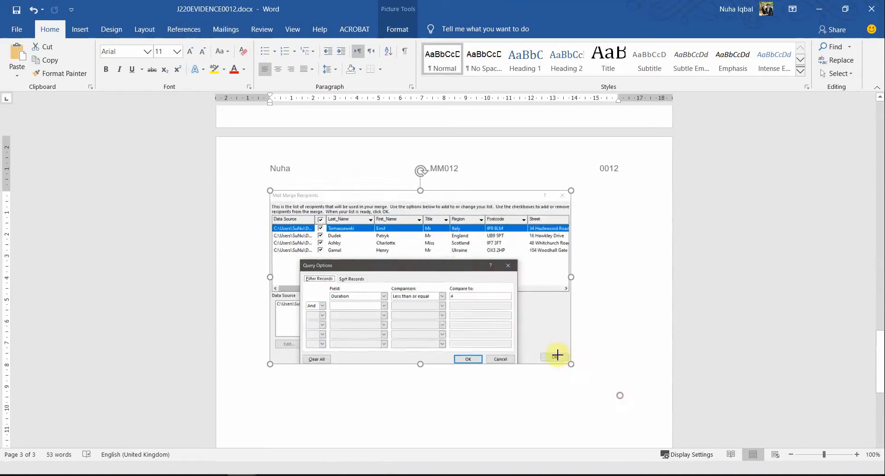
Step: Insert blank lines before the Step 26 - EVIDENCE 9 heading to move it onto page 3 directly above its screenshot
scroll(409, 241, up, 4)
scroll(393, 290, up, 1)
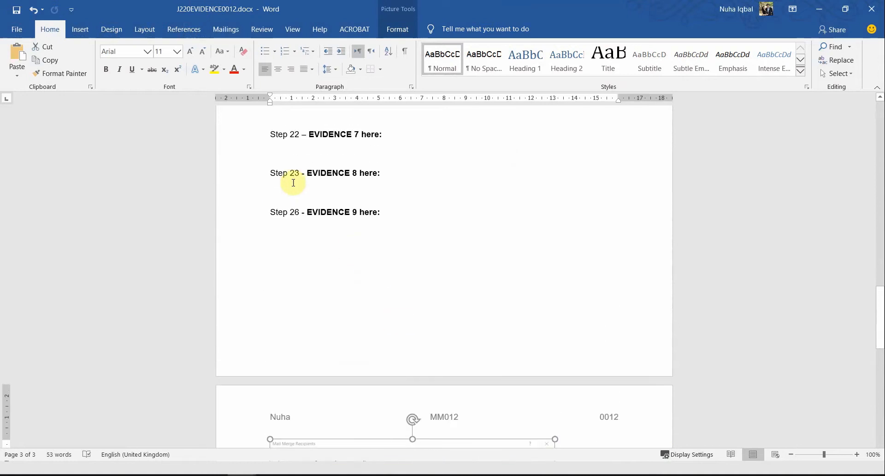
click(272, 209)
key(Return)
key(Return)
key(Return)
key(Return)
key(Return)
key(Return)
key(Return)
key(Return)
key(Return)
key(Return)
key(Return)
key(Return)
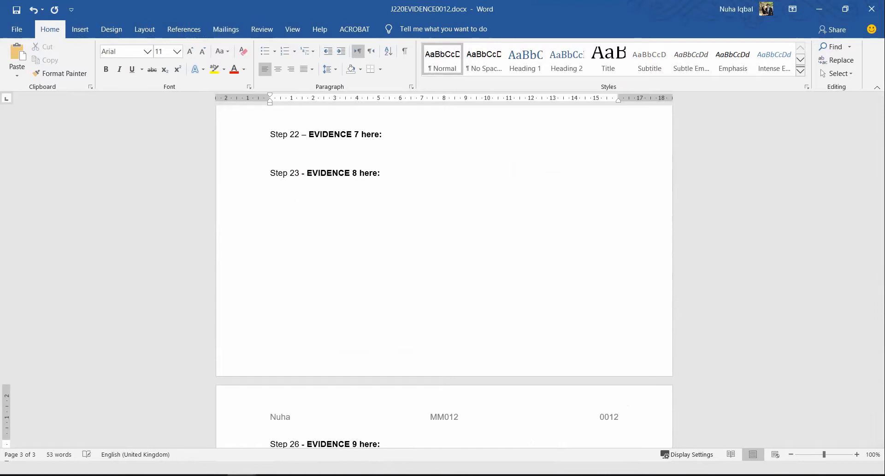
scroll(322, 253, down, 5)
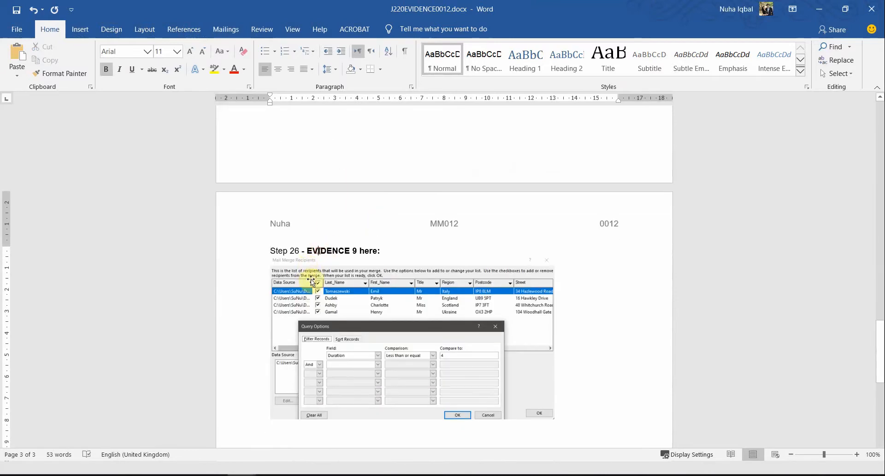
click(417, 302)
click(358, 252)
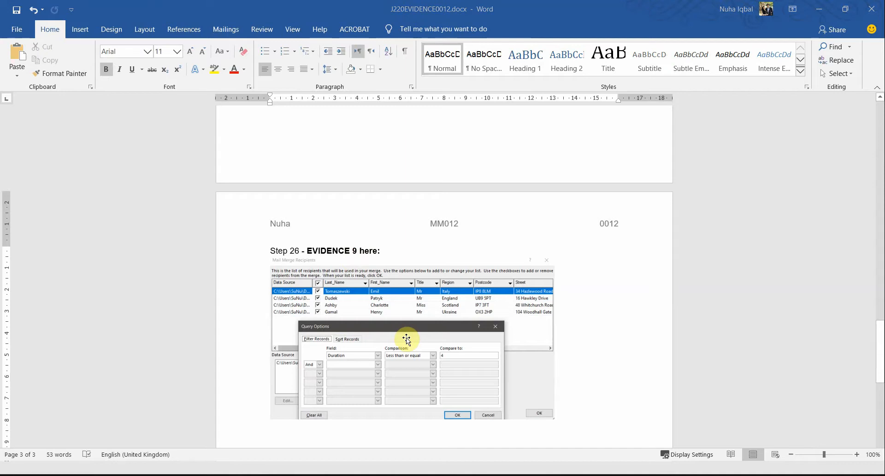
Step: Read task 27 about merging and printing the letters in the question paper in Acrobat, and return to the J220BOOK.rtf letter in Word
key(alt+Tab)
scroll(371, 336, down, 5)
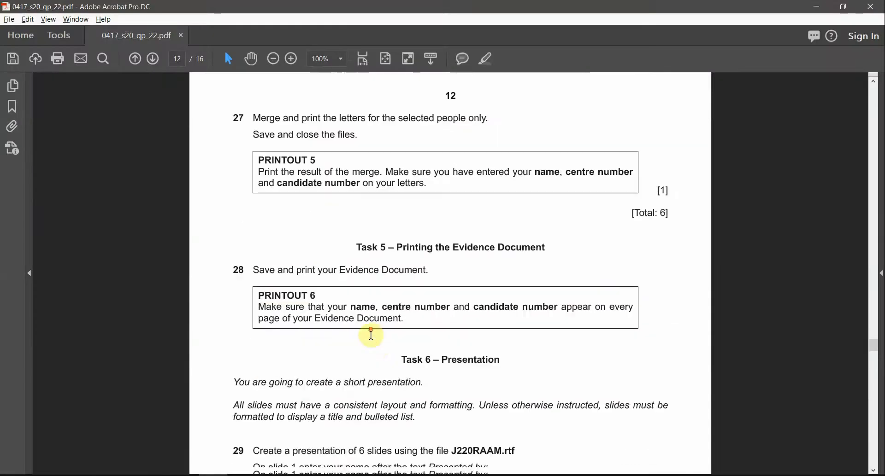
scroll(376, 341, up, 1)
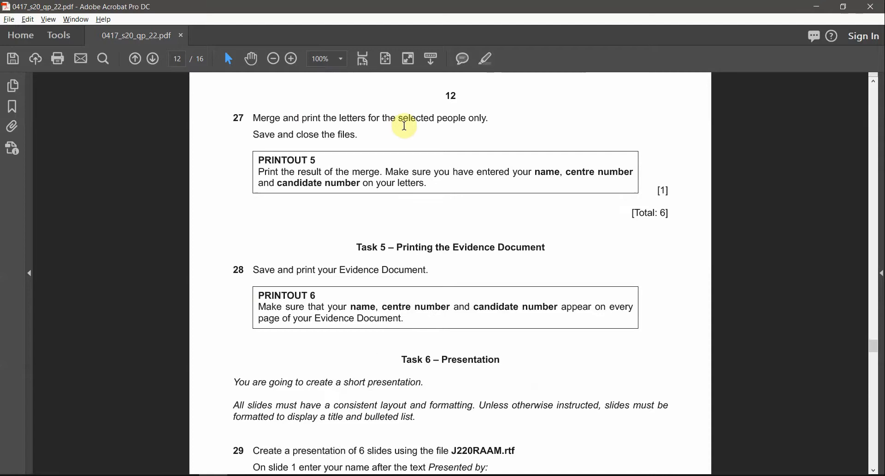
drag(439, 119, 489, 118)
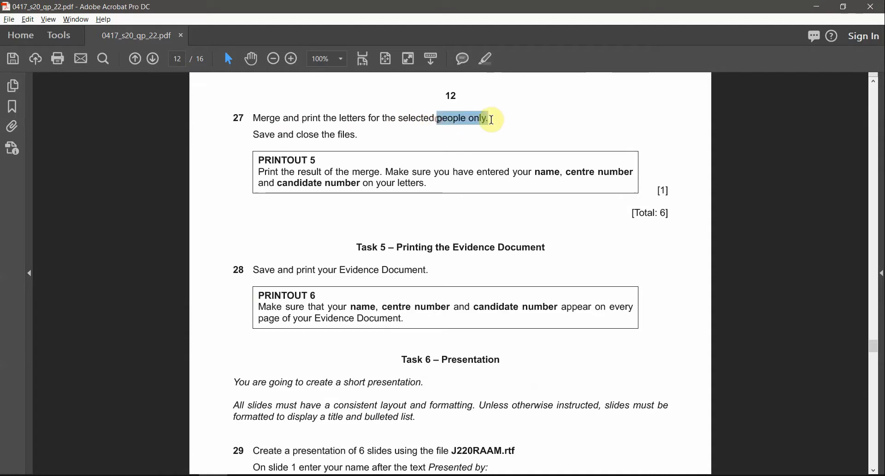
click(301, 135)
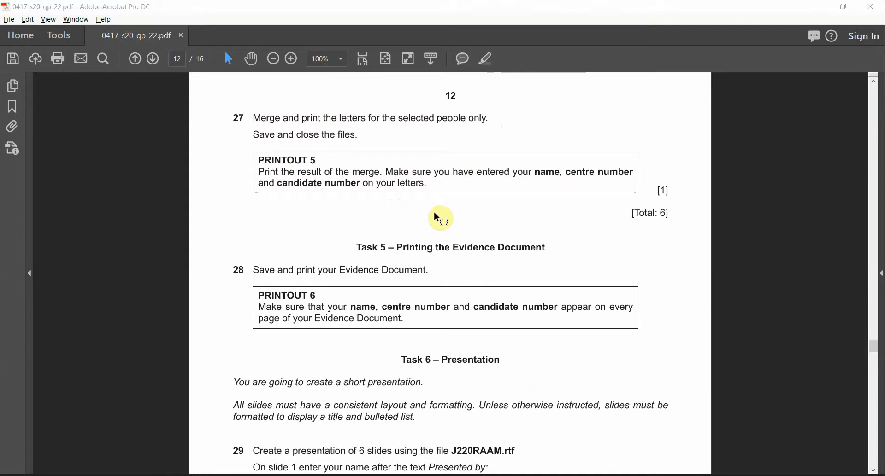
key(alt+Tab)
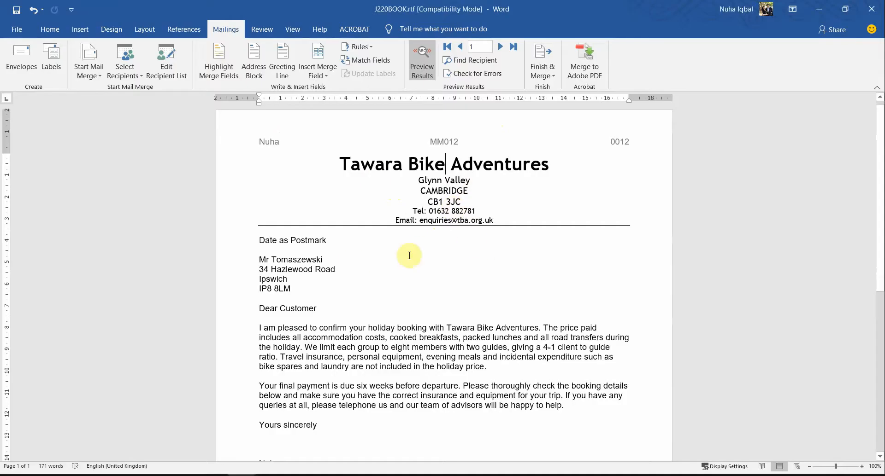
Step: Preview the letter for each filtered recipient in turn, up to record 4, checking the address and booking details
scroll(409, 247, down, 6)
click(500, 46)
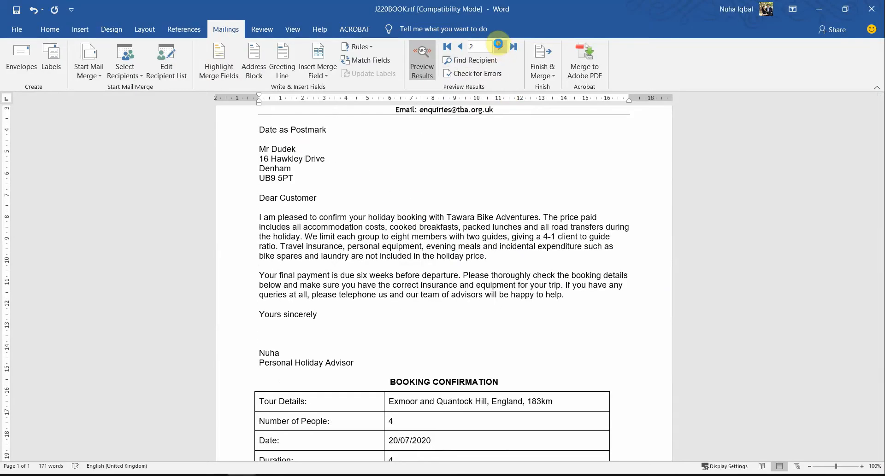
click(500, 46)
click(500, 46)
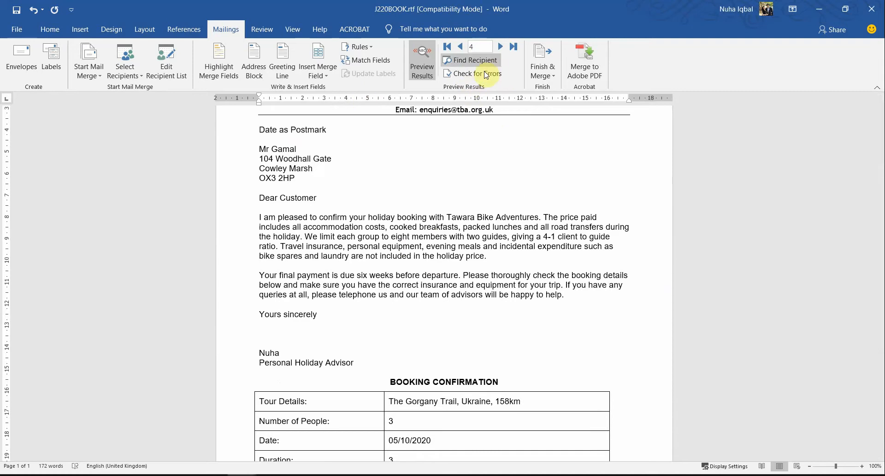
Step: Finish the mail merge by merging all filtered records into a new document of individual letters
click(550, 77)
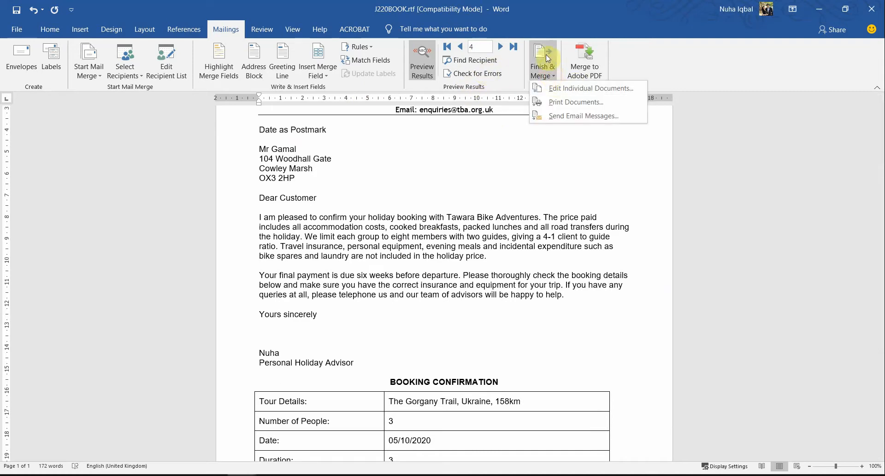
click(565, 96)
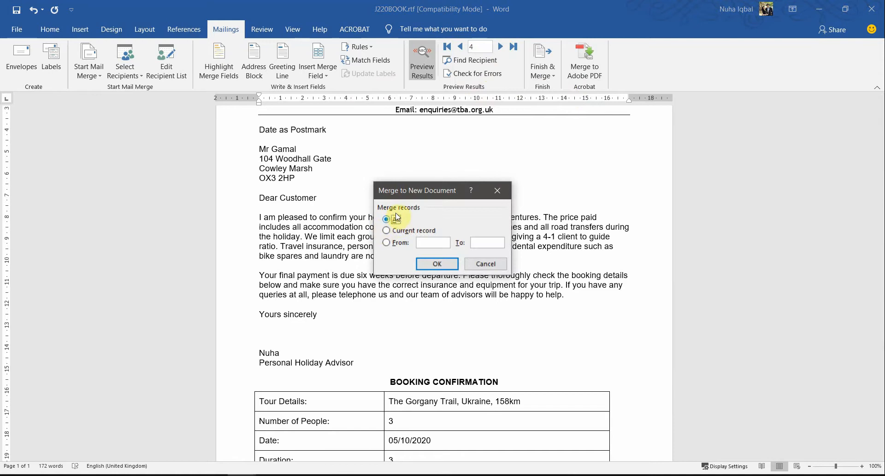
click(429, 262)
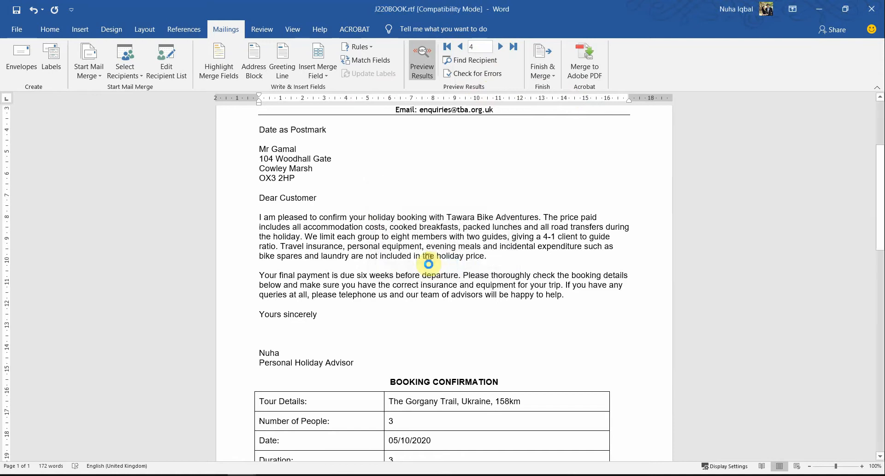
Step: View the merged letters as multiple pages side by side and check the recipient names and addresses on the first two
scroll(429, 265, down, 10)
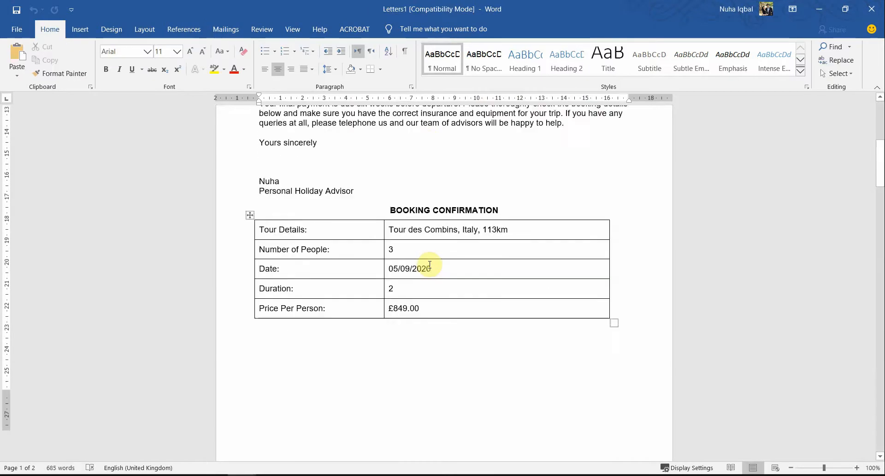
ctrl+scroll(430, 270, down, 4)
ctrl+scroll(429, 271, down, 4)
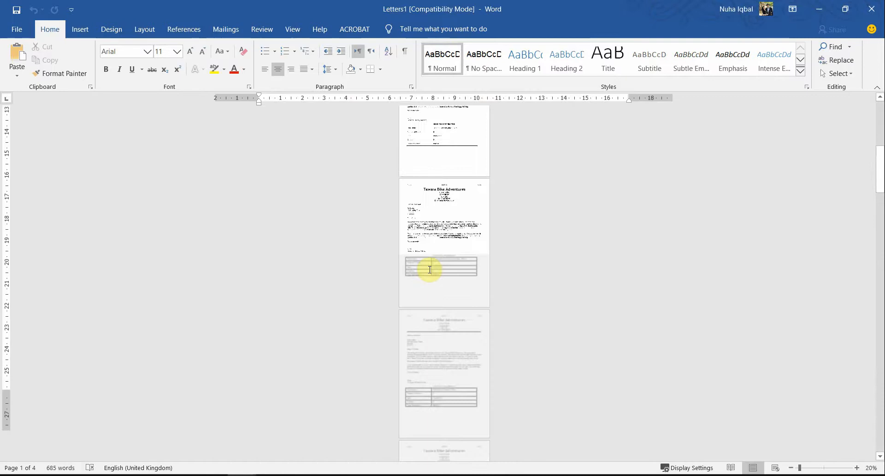
ctrl+scroll(457, 295, up, 6)
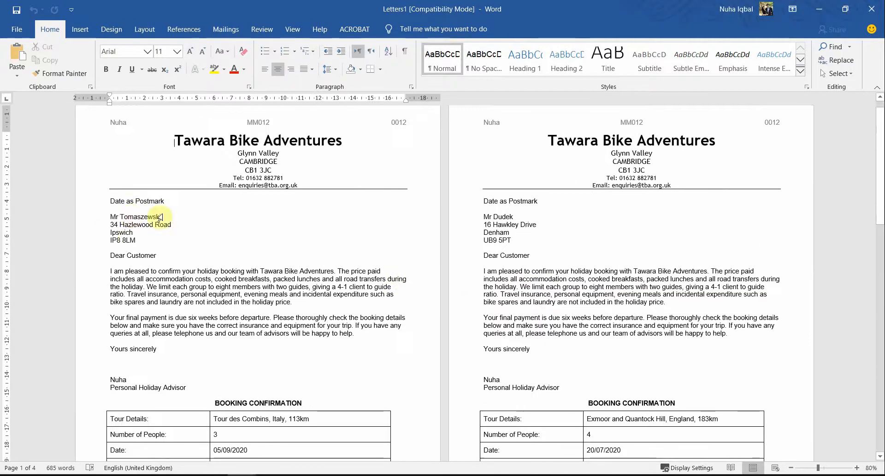
drag(123, 214, 167, 212)
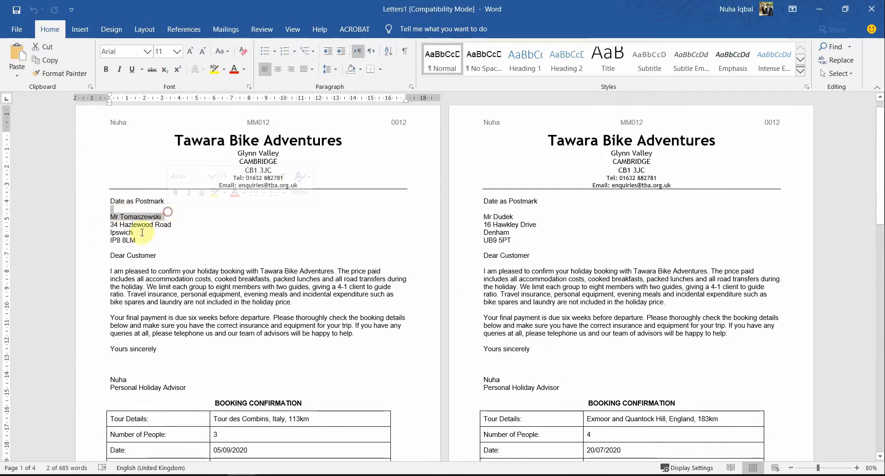
drag(120, 226, 139, 229)
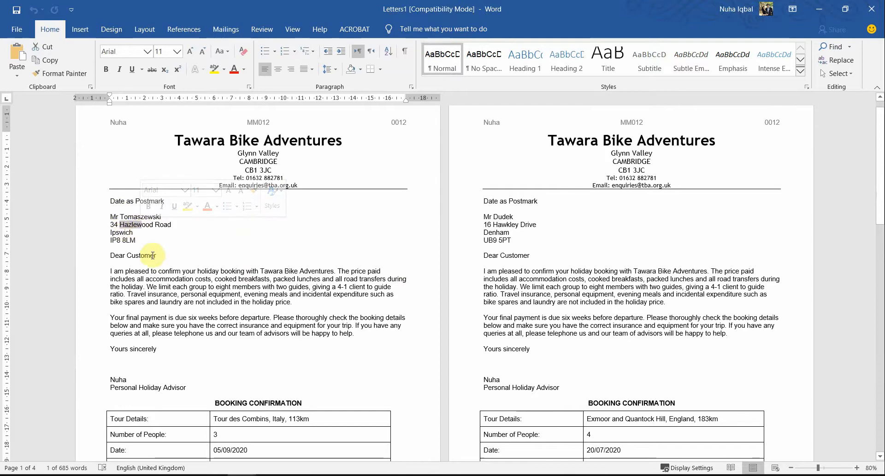
double_click(492, 218)
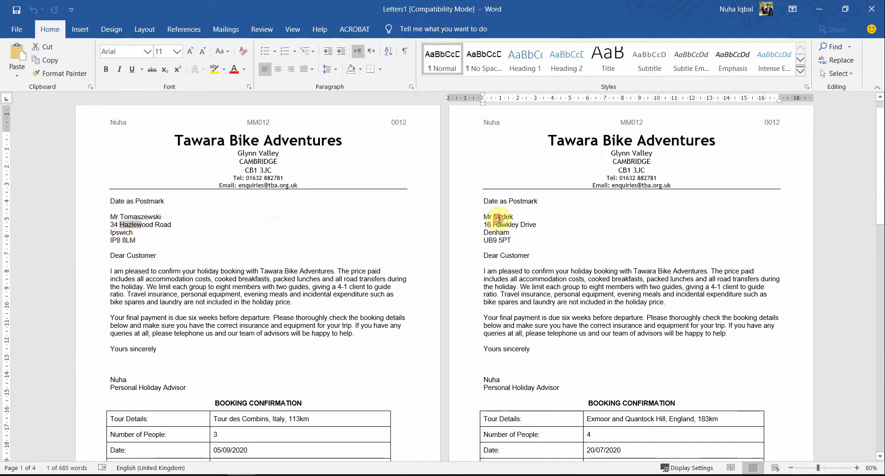
click(177, 264)
double_click(137, 213)
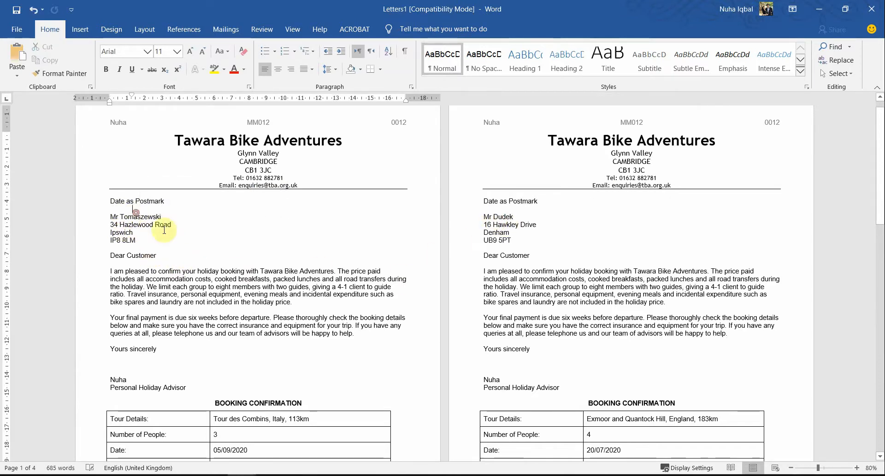
Step: Compare the booking confirmation tables of the first two merged letters and look over the remaining letters
scroll(198, 287, down, 4)
drag(268, 318, 257, 356)
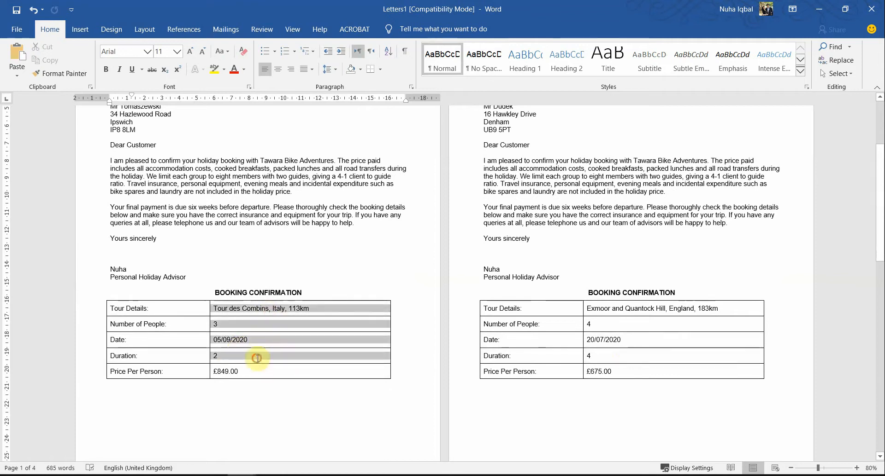
key(ctrl+z)
drag(624, 308, 617, 362)
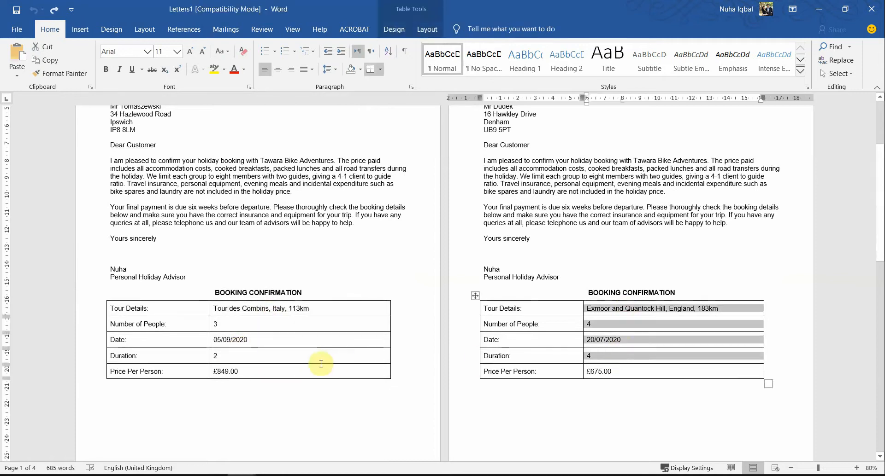
scroll(319, 363, down, 10)
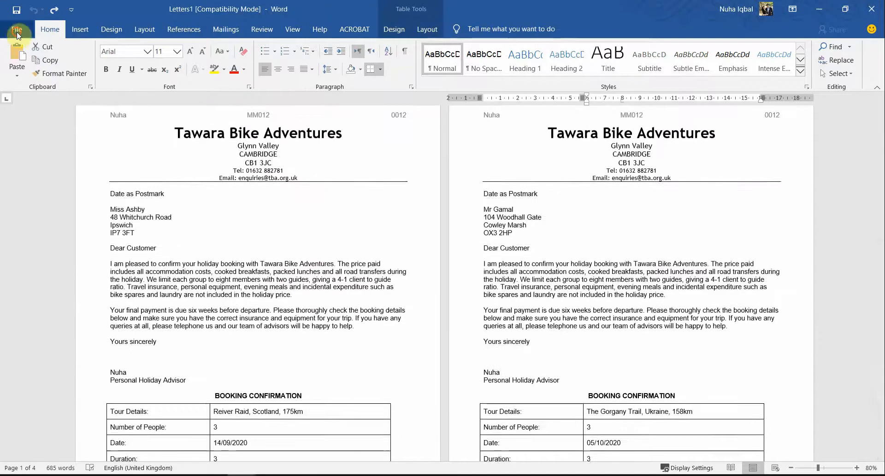
Step: Open the print preview of the merged letters and look through its pages
click(16, 29)
click(37, 260)
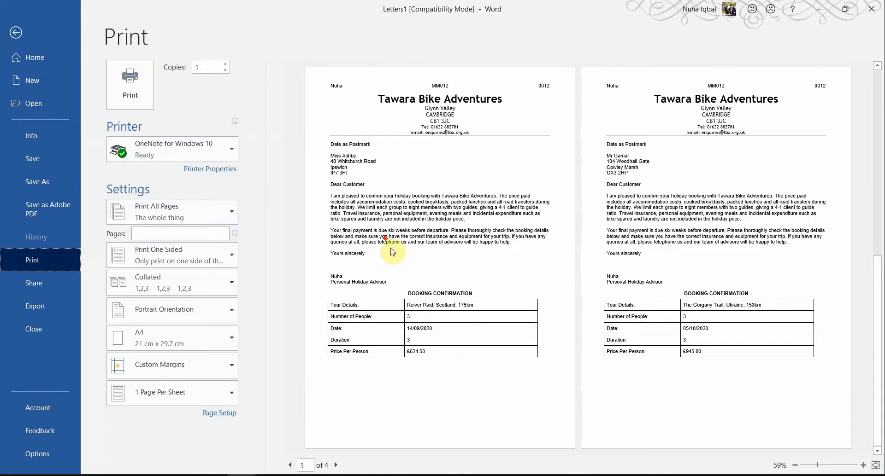
scroll(505, 272, up, 3)
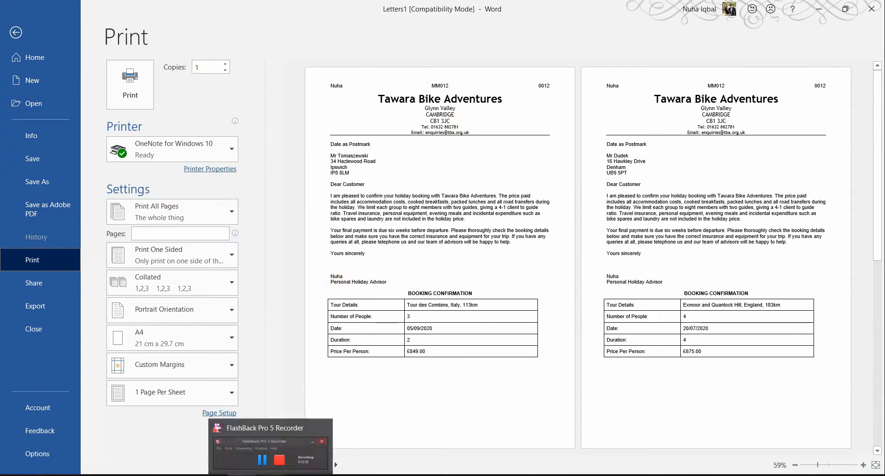
Step: Switch to the question paper in Acrobat and read the instructions for tasks 27 and 28
click(265, 412)
scroll(313, 307, down, 3)
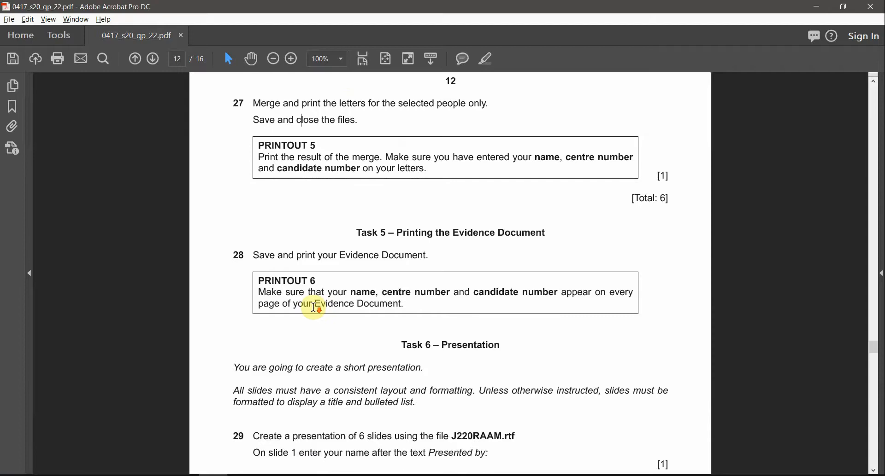
scroll(314, 308, up, 3)
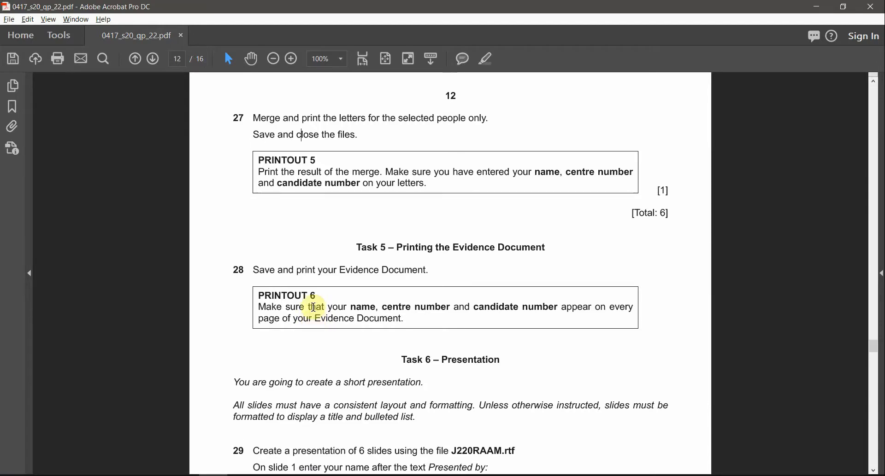
scroll(313, 308, up, 3)
scroll(314, 308, down, 4)
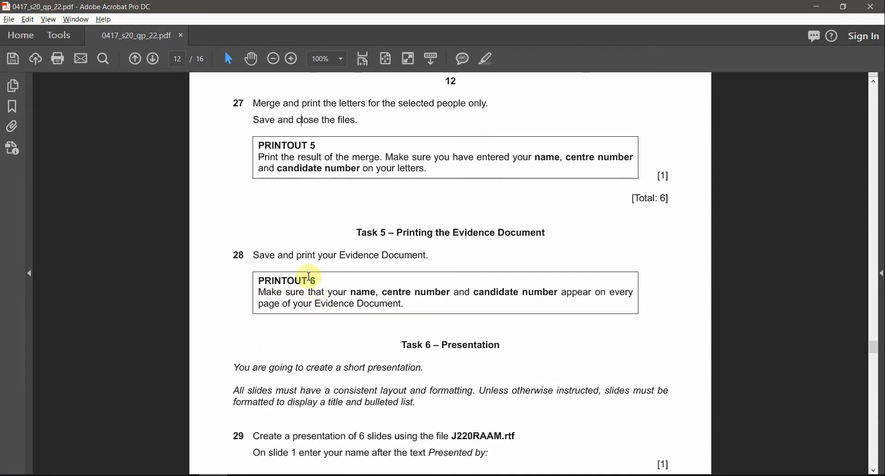
Step: Highlight the heading "PRINTOUT 5" under task 27 in the question paper
drag(258, 145, 313, 145)
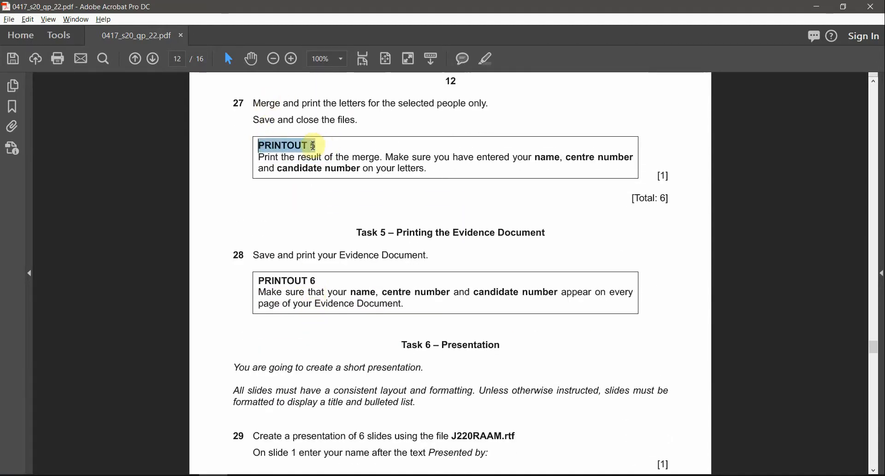
click(492, 62)
click(646, 182)
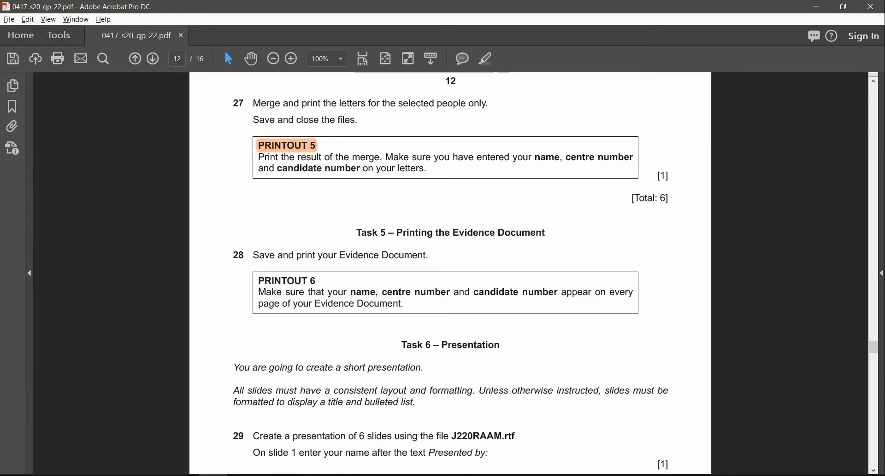